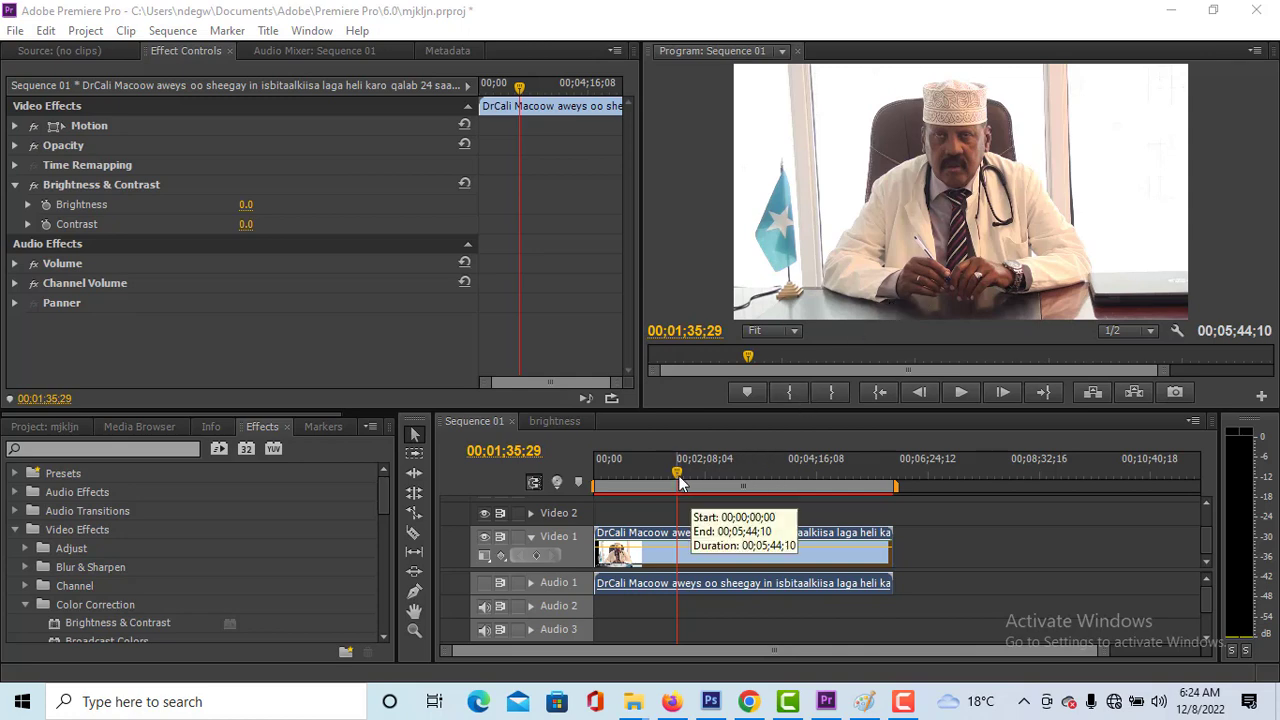
- Move the playhead to 00;03;17;12 and apply the Brightness & Contrast video effect to the doctor's interview clip on Video 1
left_click_drag(679, 476, 624, 472)
left_click_drag(725, 472, 768, 480)
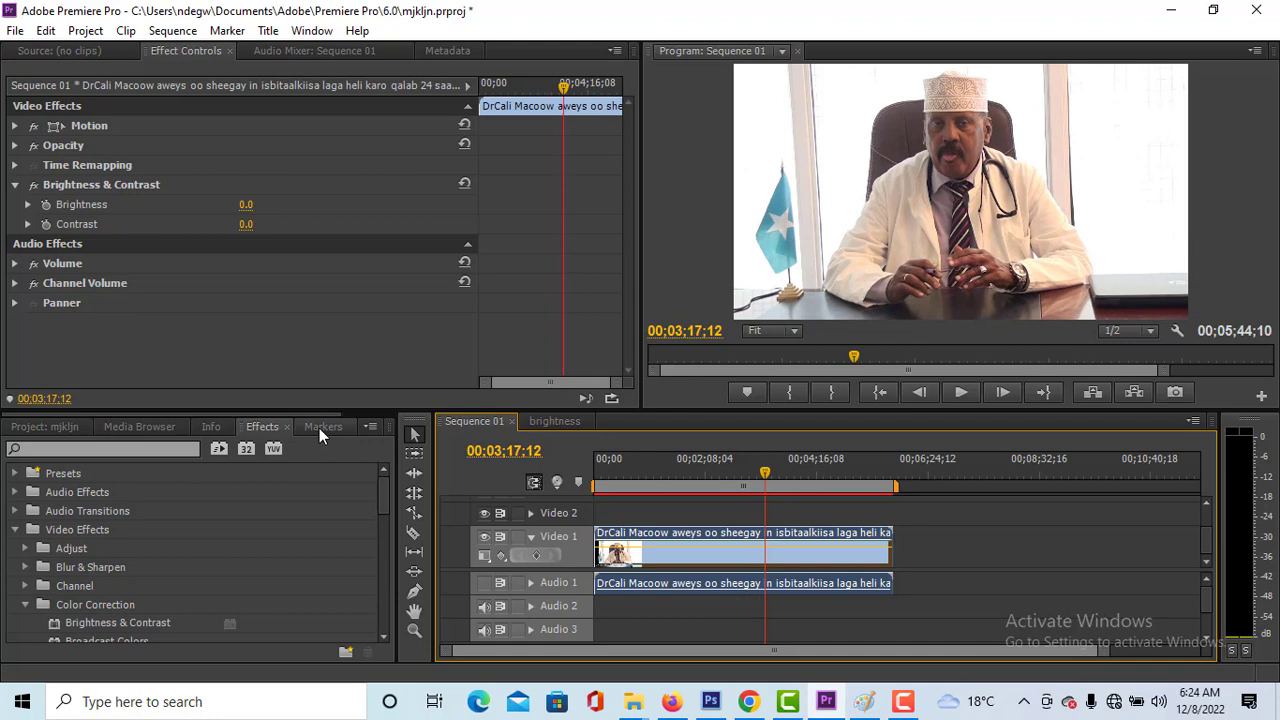
left_click(67, 425)
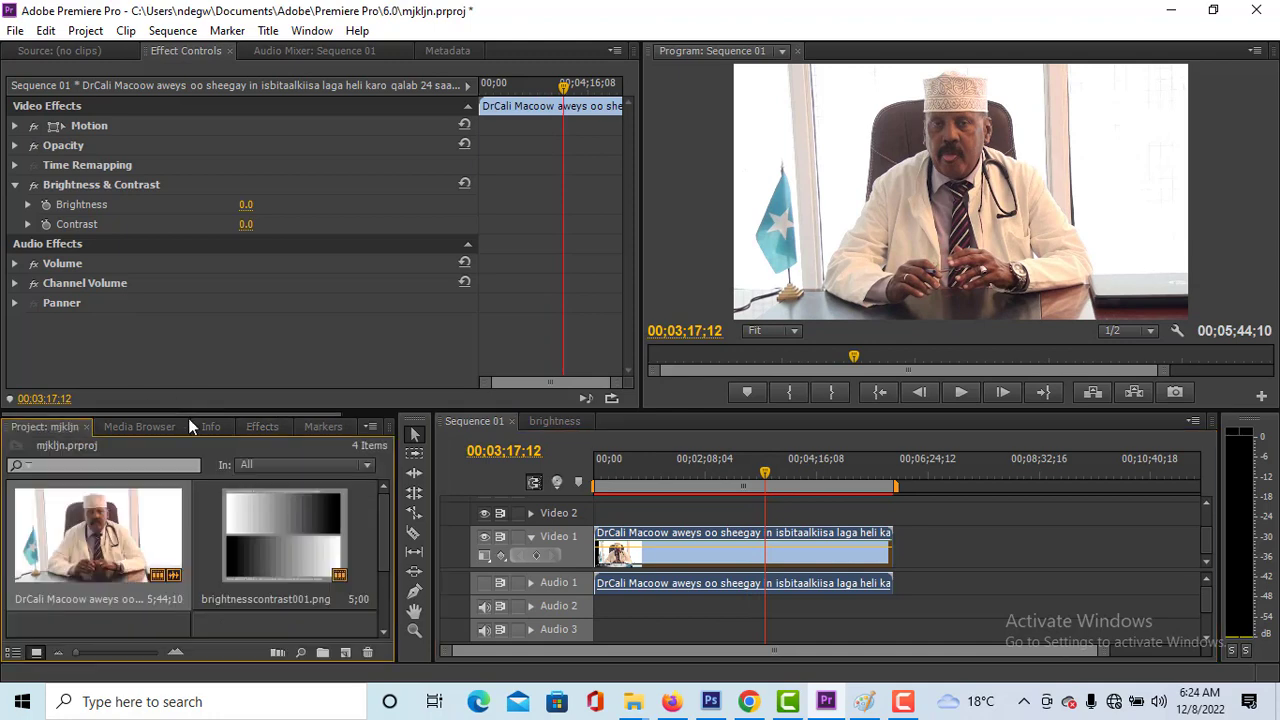
left_click(262, 428)
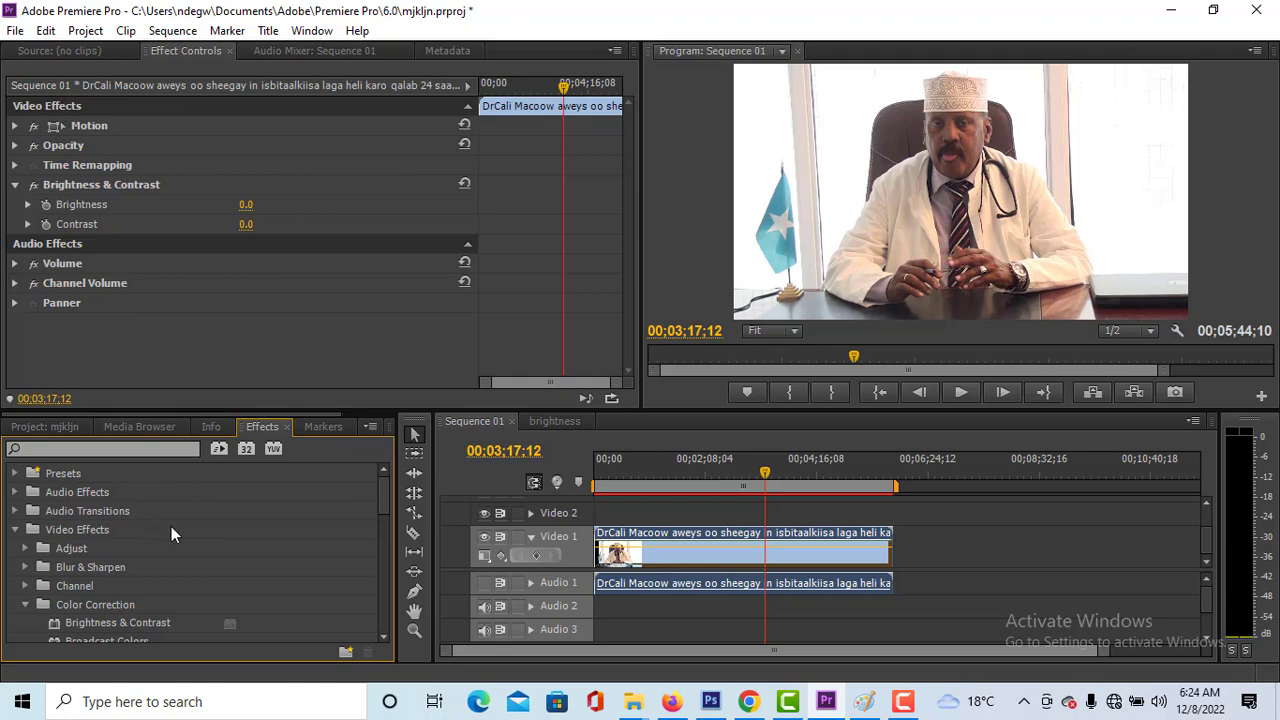
scroll(182, 527, "down", 2)
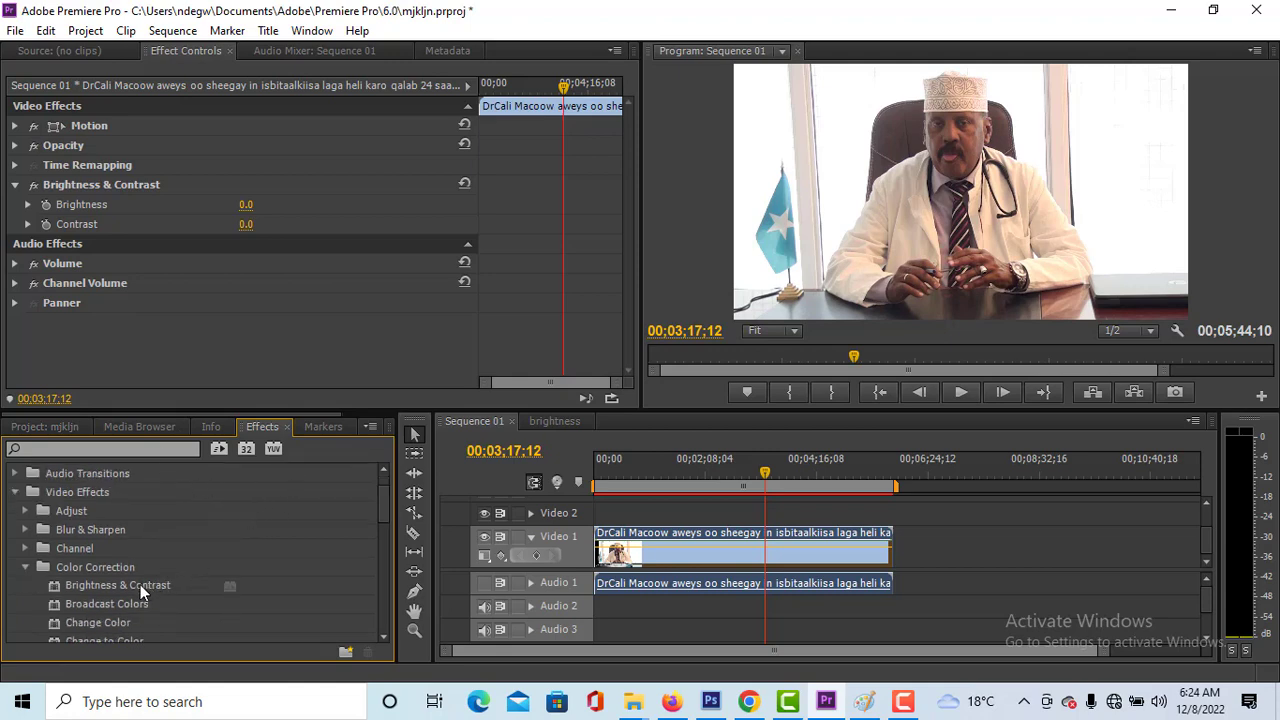
left_click_drag(140, 586, 776, 546)
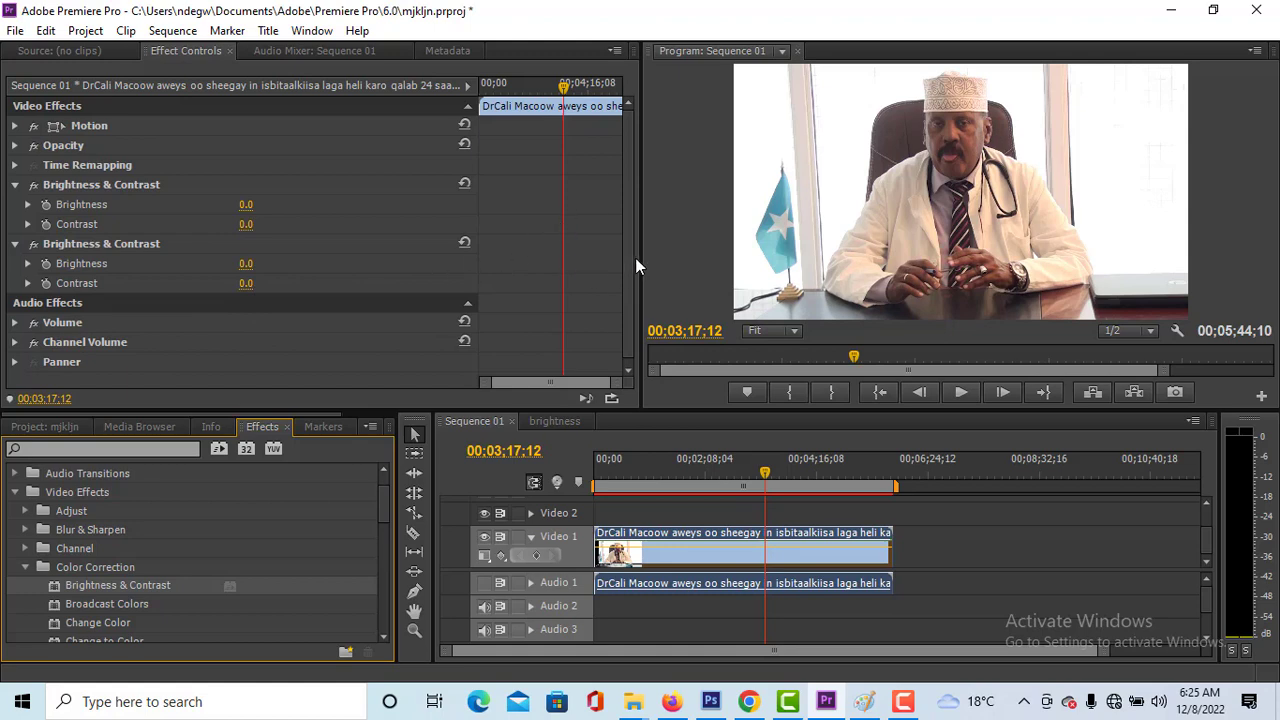
- Expand the Brightness and Contrast sliders of the newly added second Brightness & Contrast effect
left_click(612, 355)
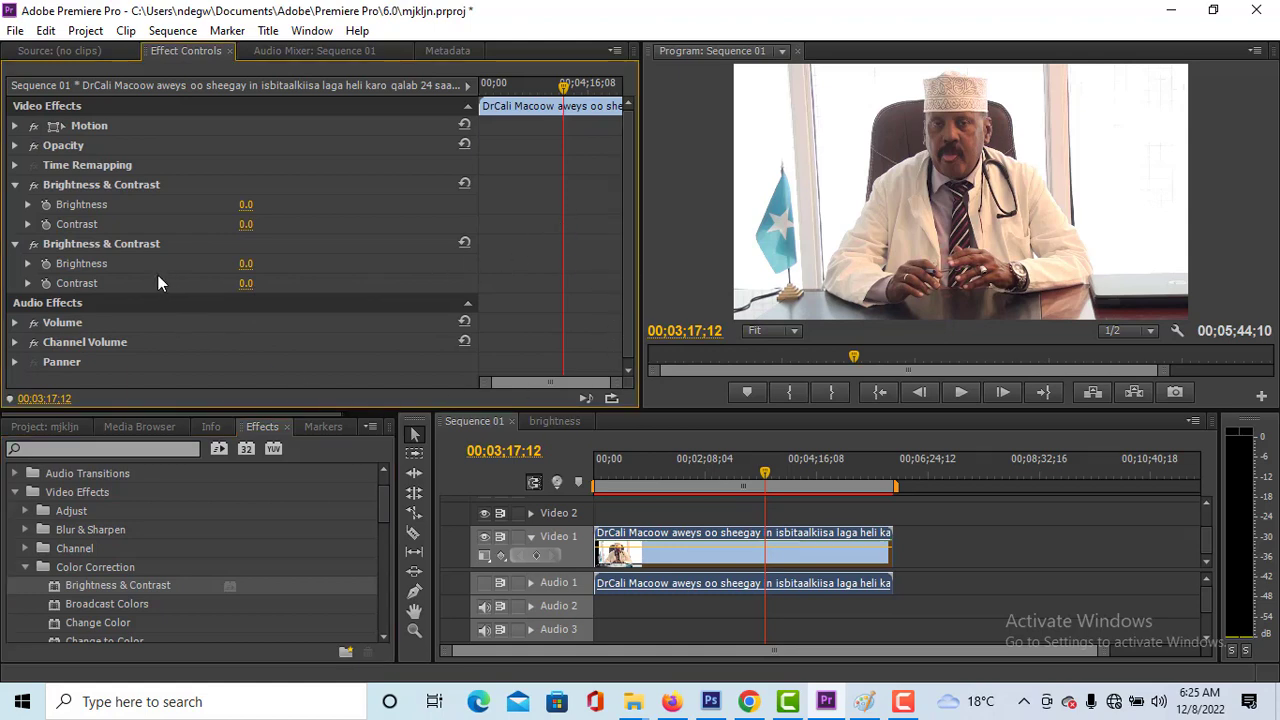
left_click(14, 246)
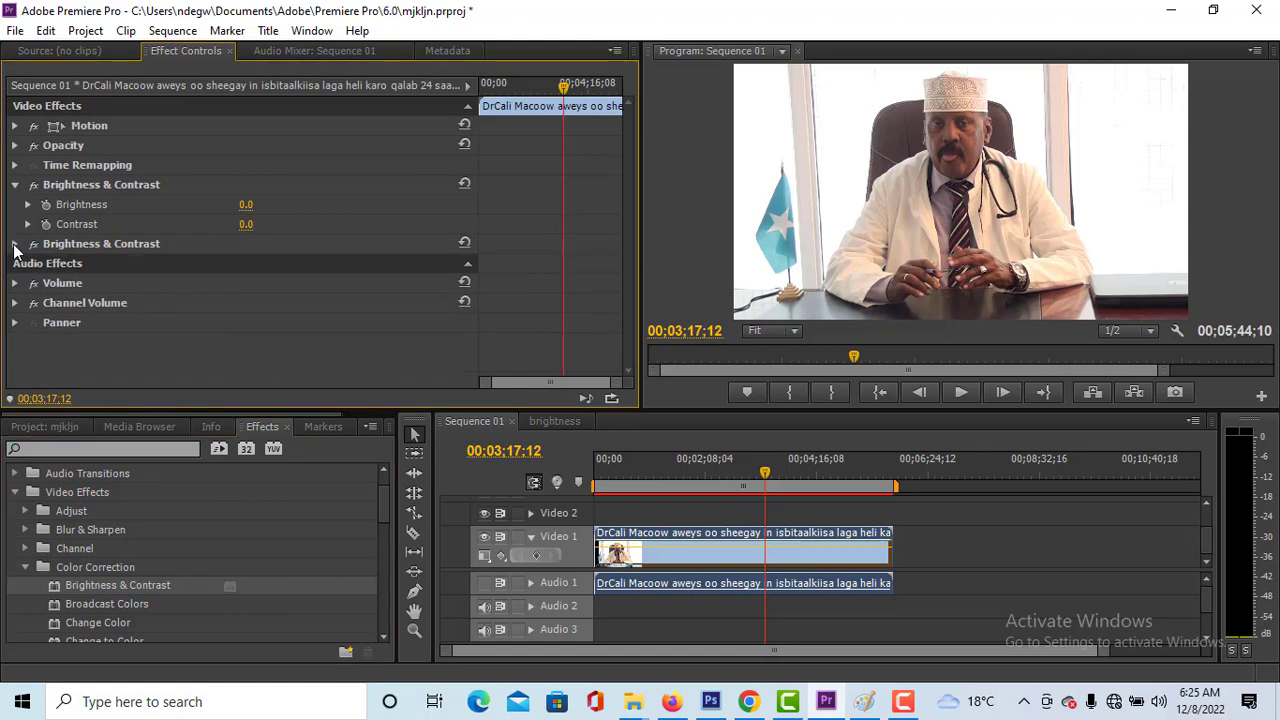
left_click(14, 246)
left_click(28, 263)
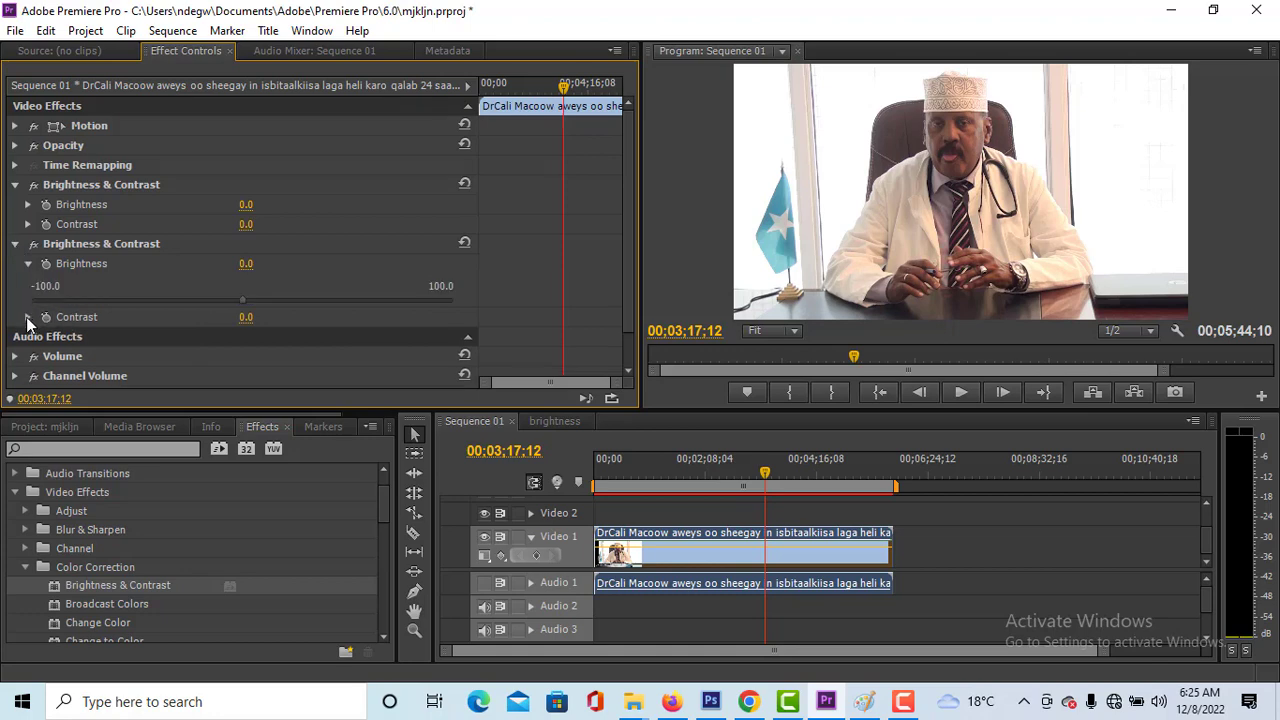
left_click(27, 316)
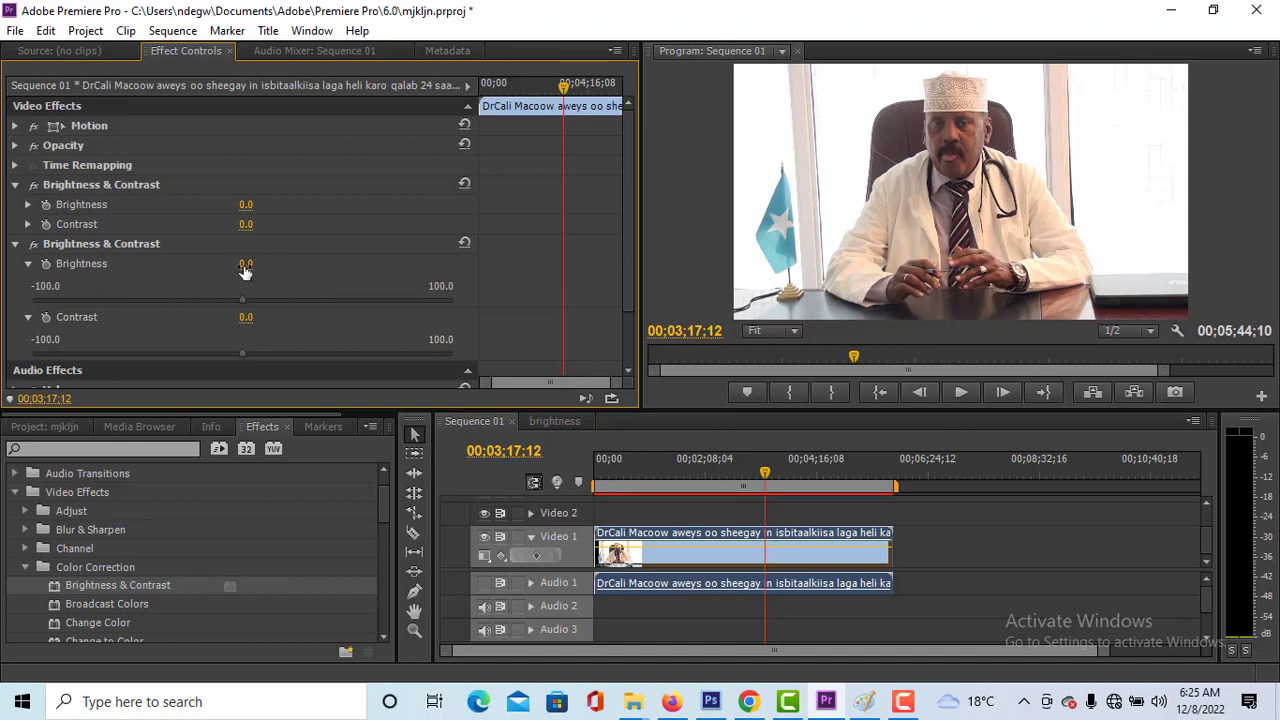
- Try brightness 8, contrast 47 and -5, and brightness 69 on the second Brightness & Contrast effect, resetting it between trials and at the end
mouse_move(245, 270)
left_mouse_down()
mouse_move(331, 270)
mouse_move(253, 270)
left_mouse_up()
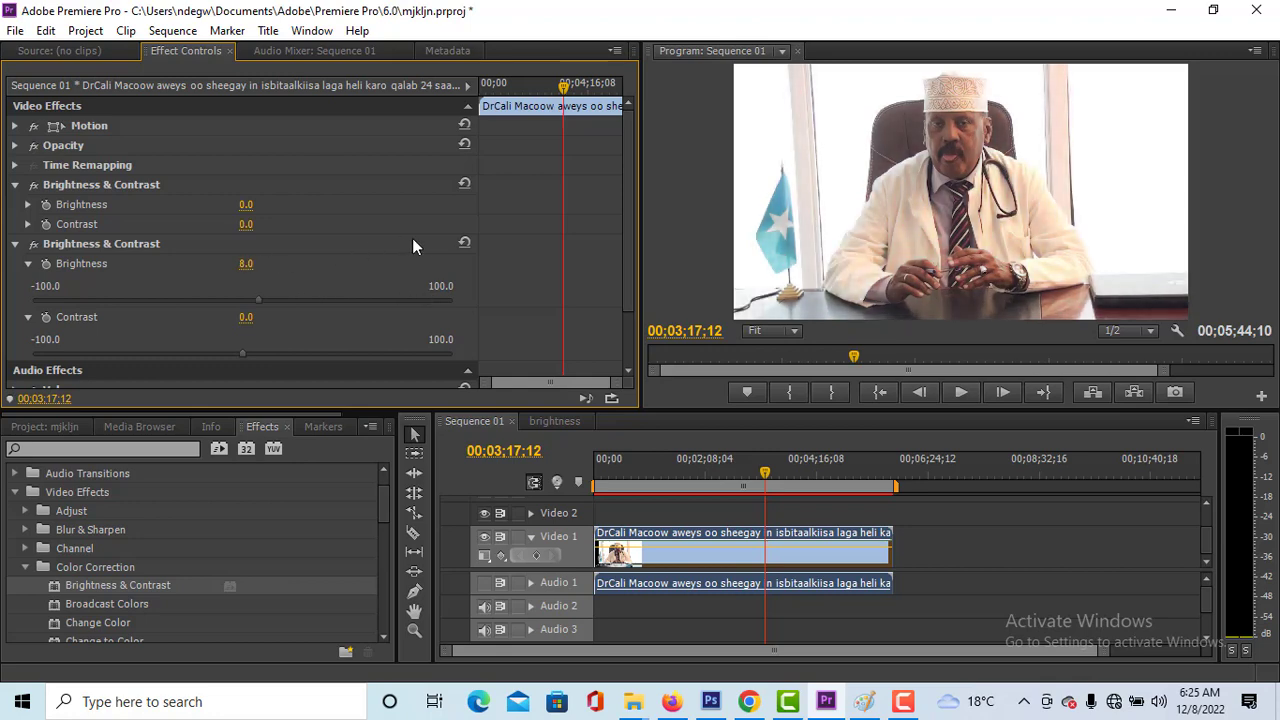
left_click(467, 242)
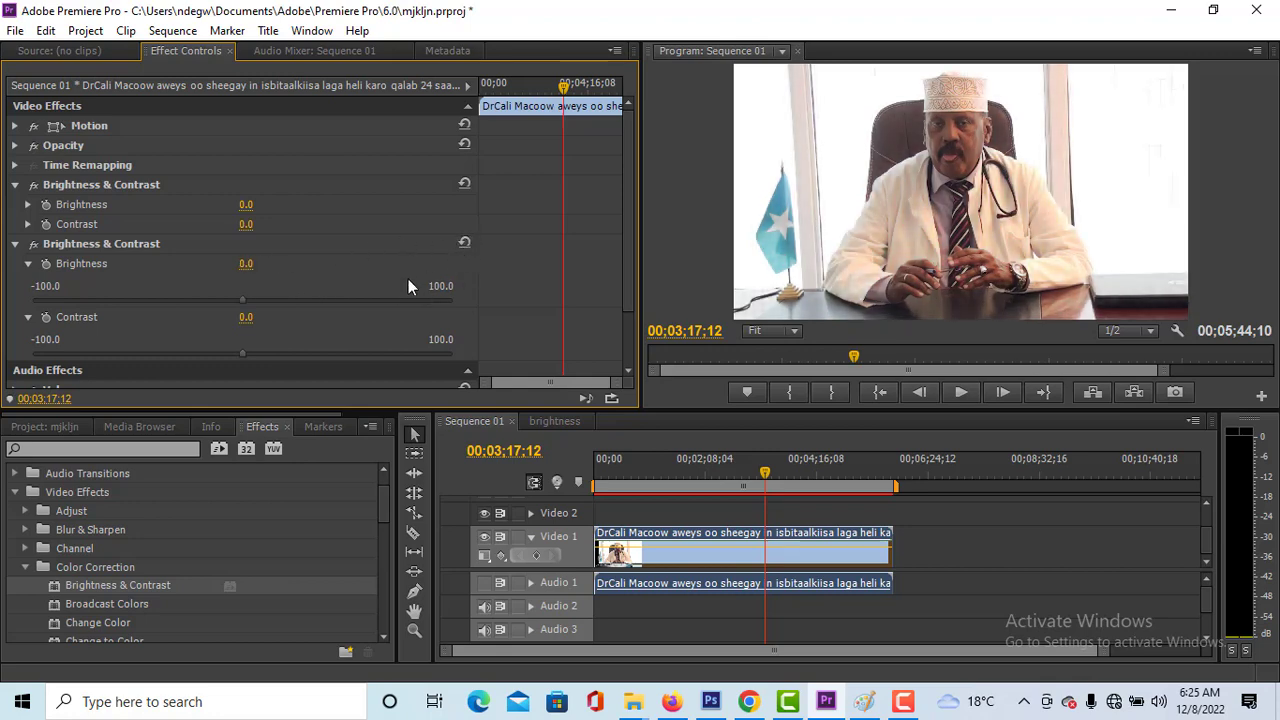
left_click_drag(246, 318, 298, 318)
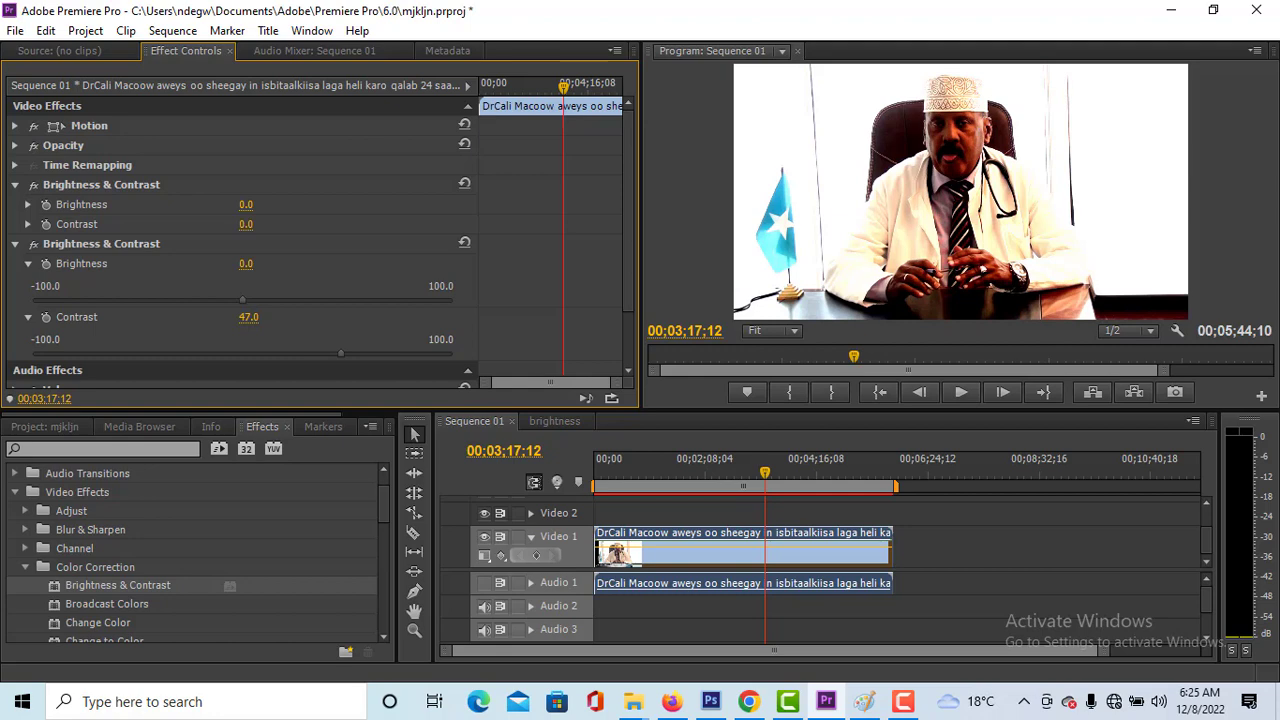
left_click(248, 317)
type("-4")
key("Return")
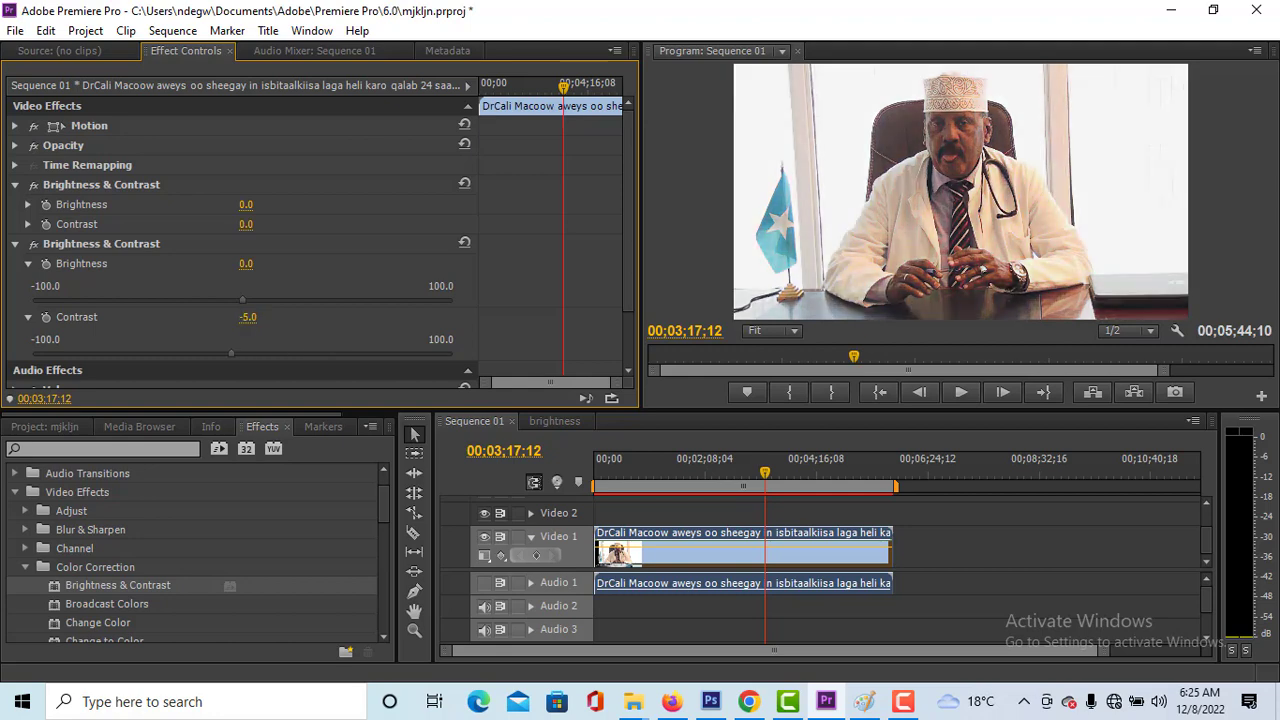
left_click(464, 243)
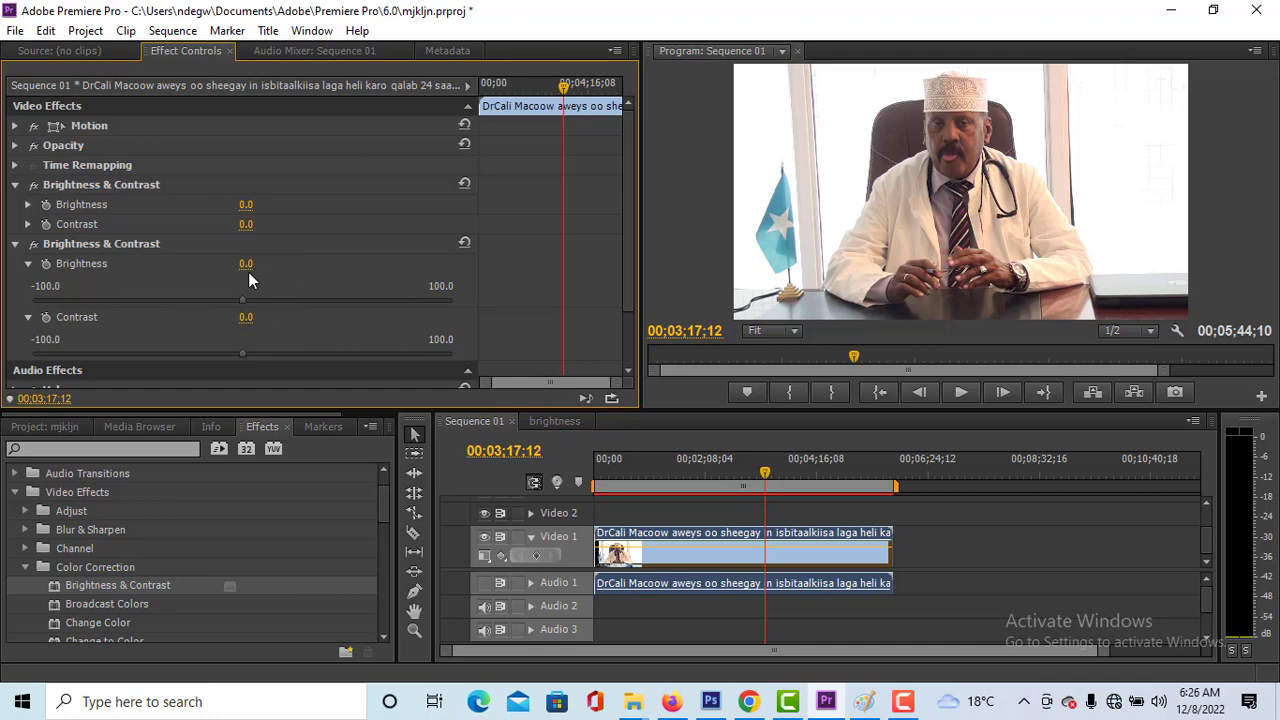
left_click_drag(246, 264, 332, 264)
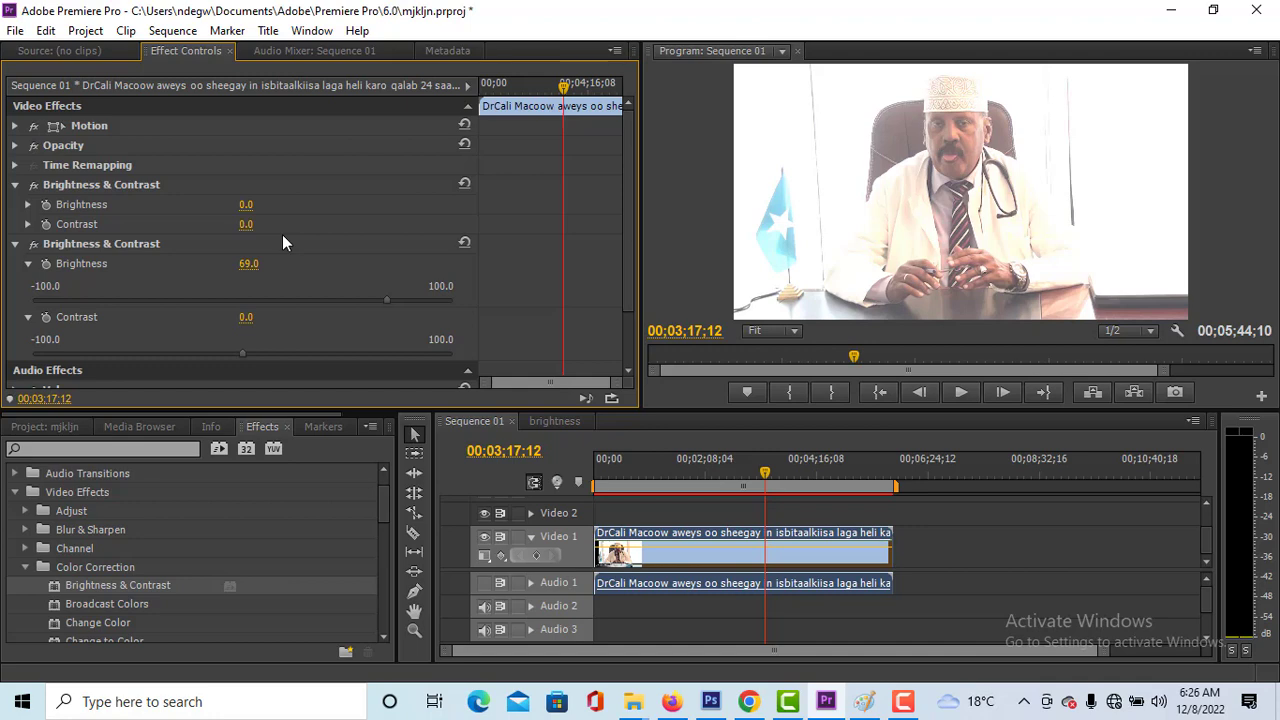
left_click(465, 244)
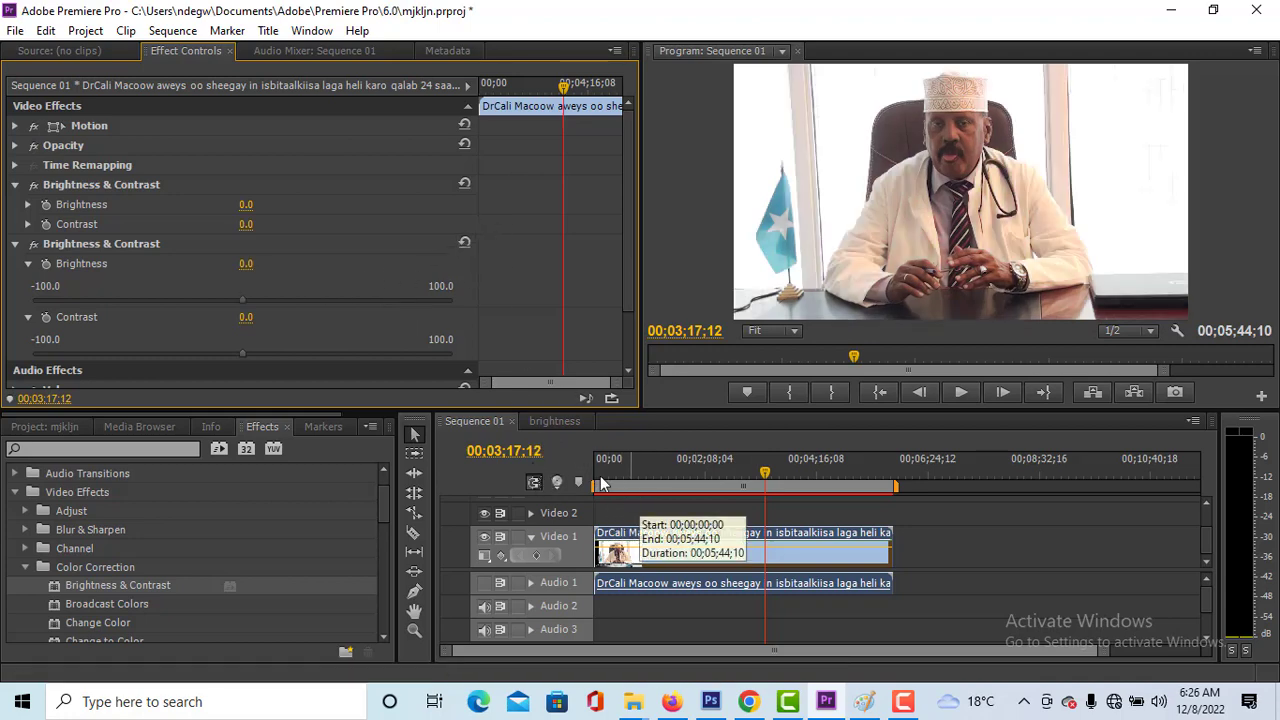
- Open the Reference Monitor for the brightness sequence at 00;00;36;11 and move it clear of the effect settings
left_click(556, 422)
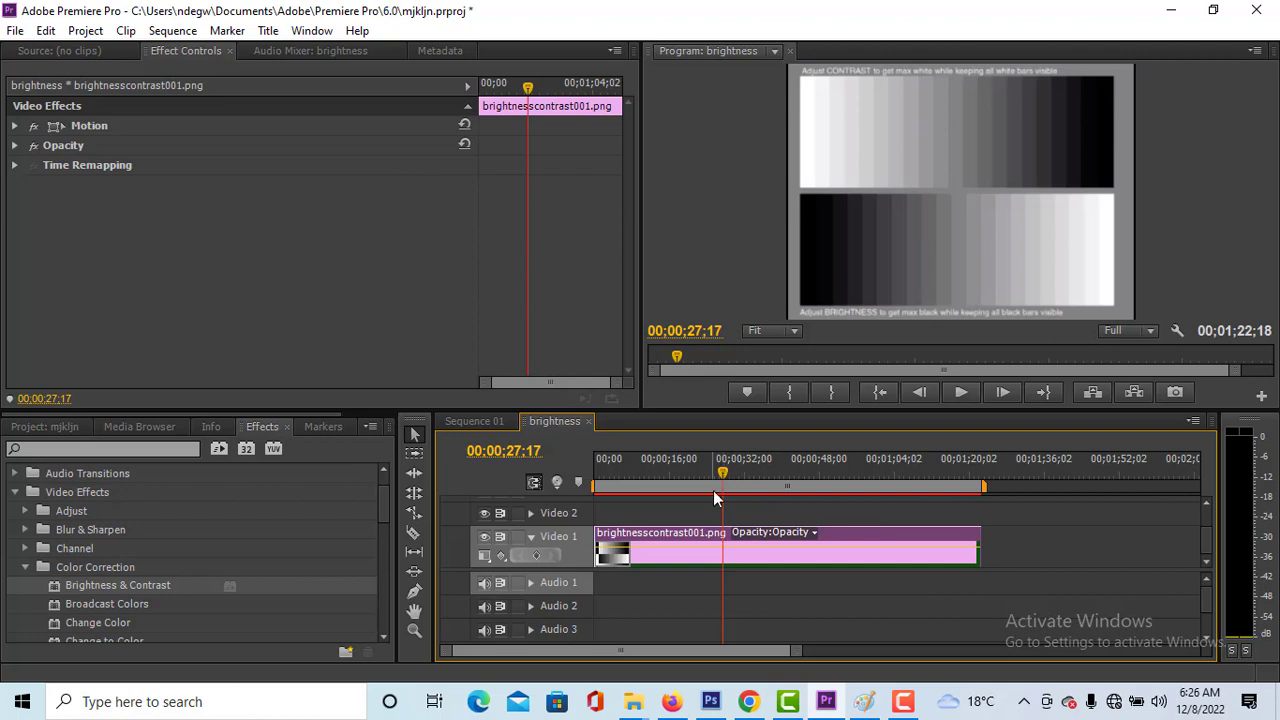
left_click_drag(721, 478, 765, 462)
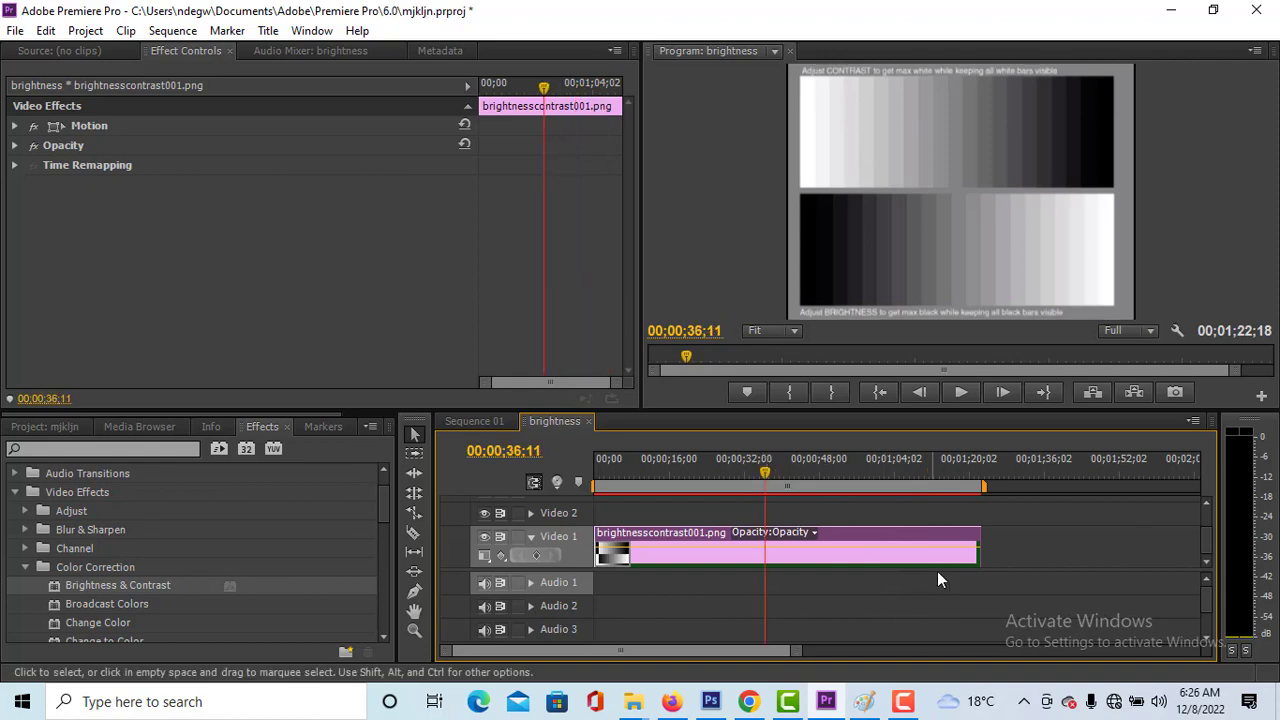
left_click(318, 32)
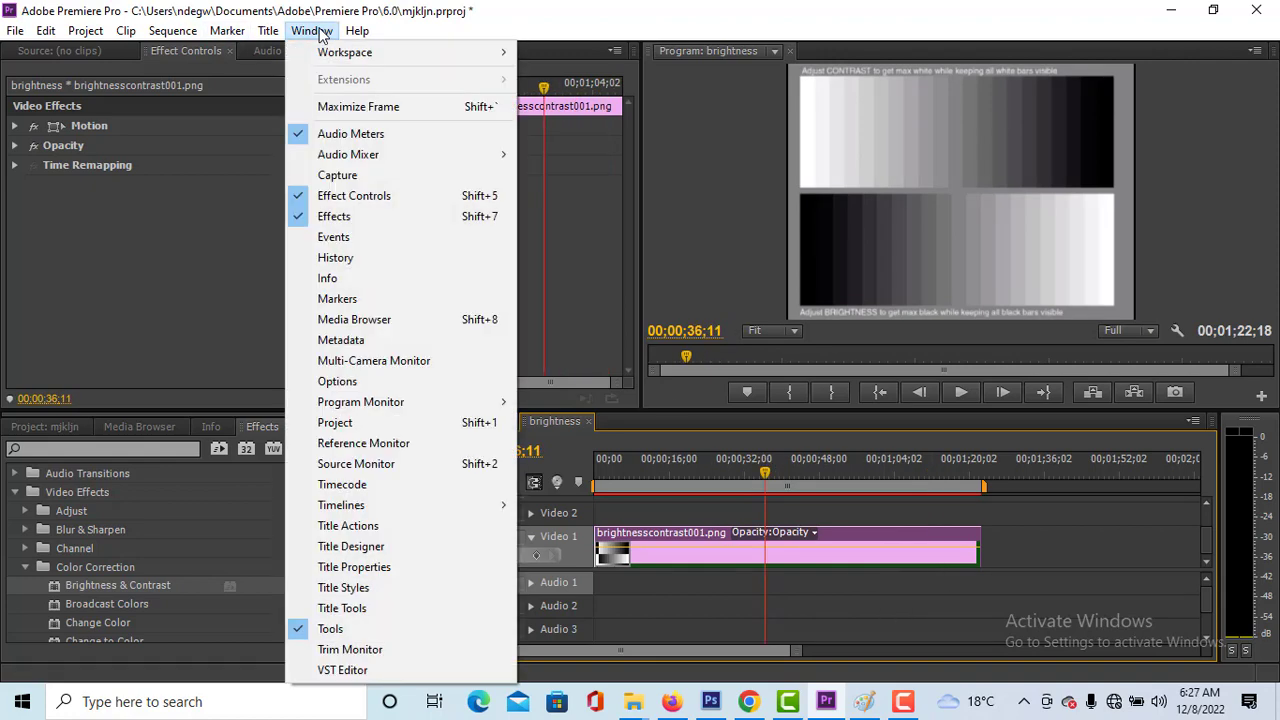
left_click(393, 448)
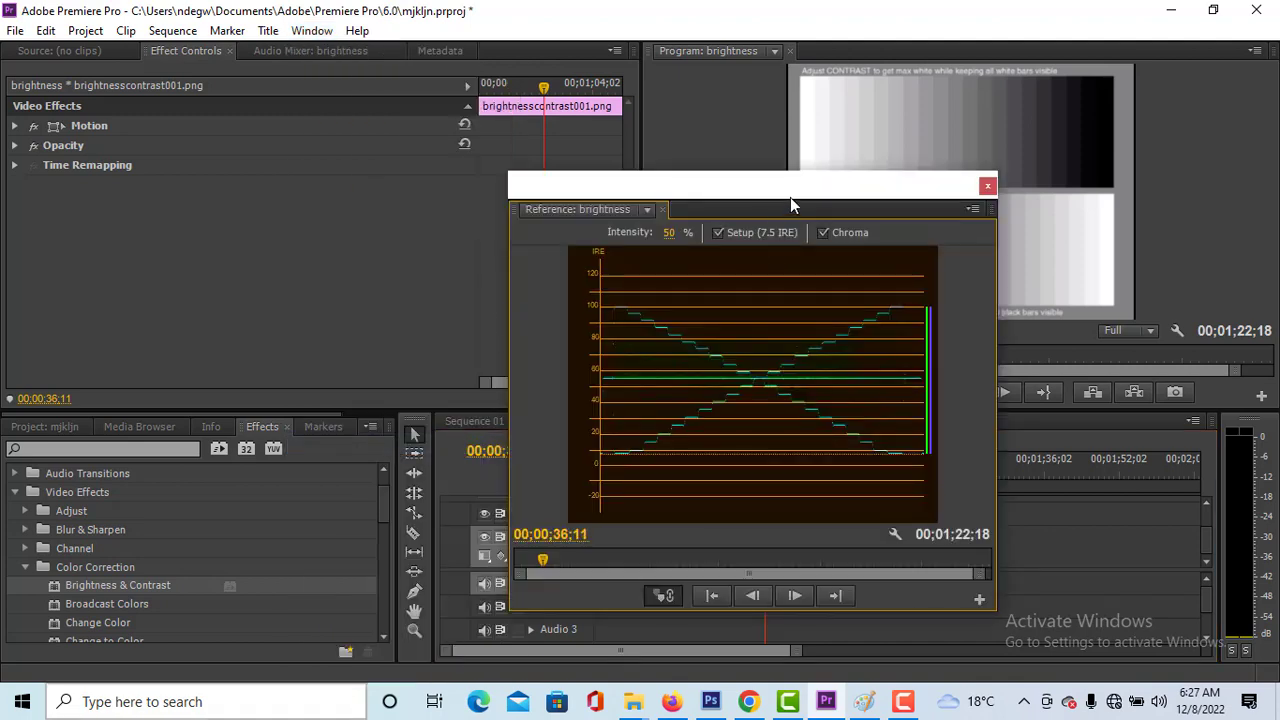
left_click_drag(790, 205, 1012, 302)
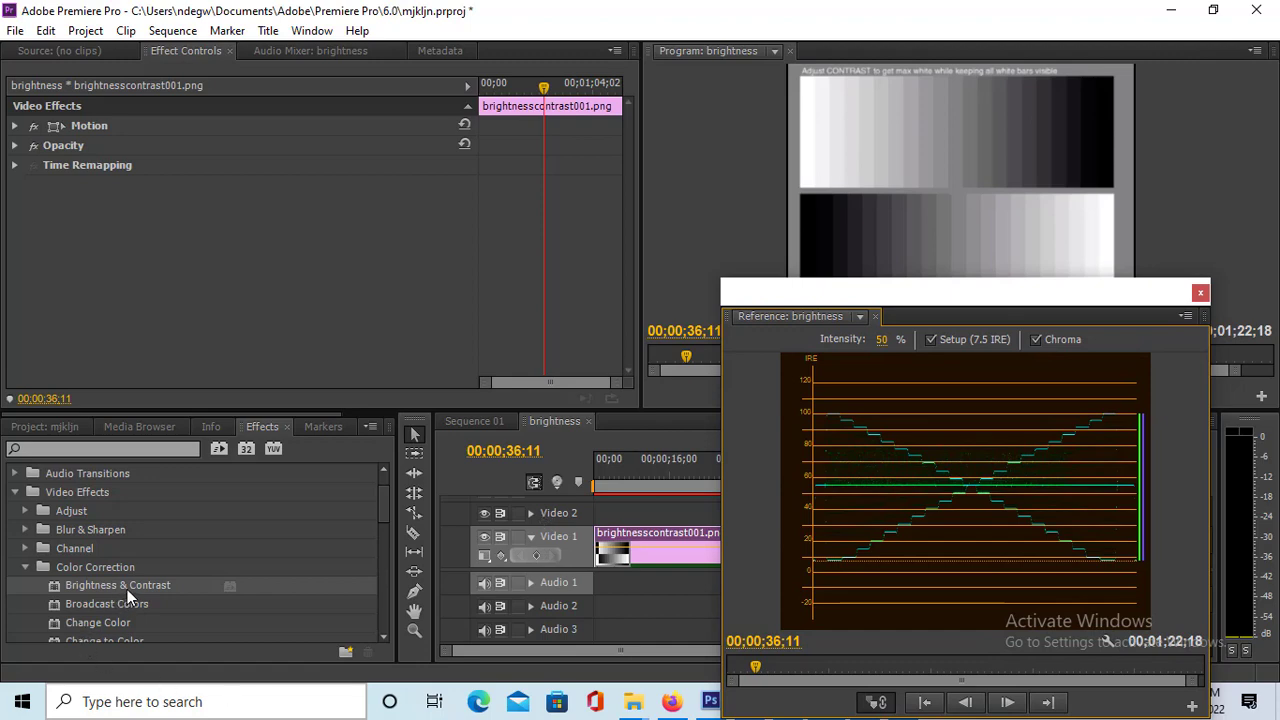
- Apply Brightness & Contrast to the brightnesscontrast001.png clip and reposition the Reference Monitor below the upper row of chart bars
left_click_drag(127, 589, 675, 556)
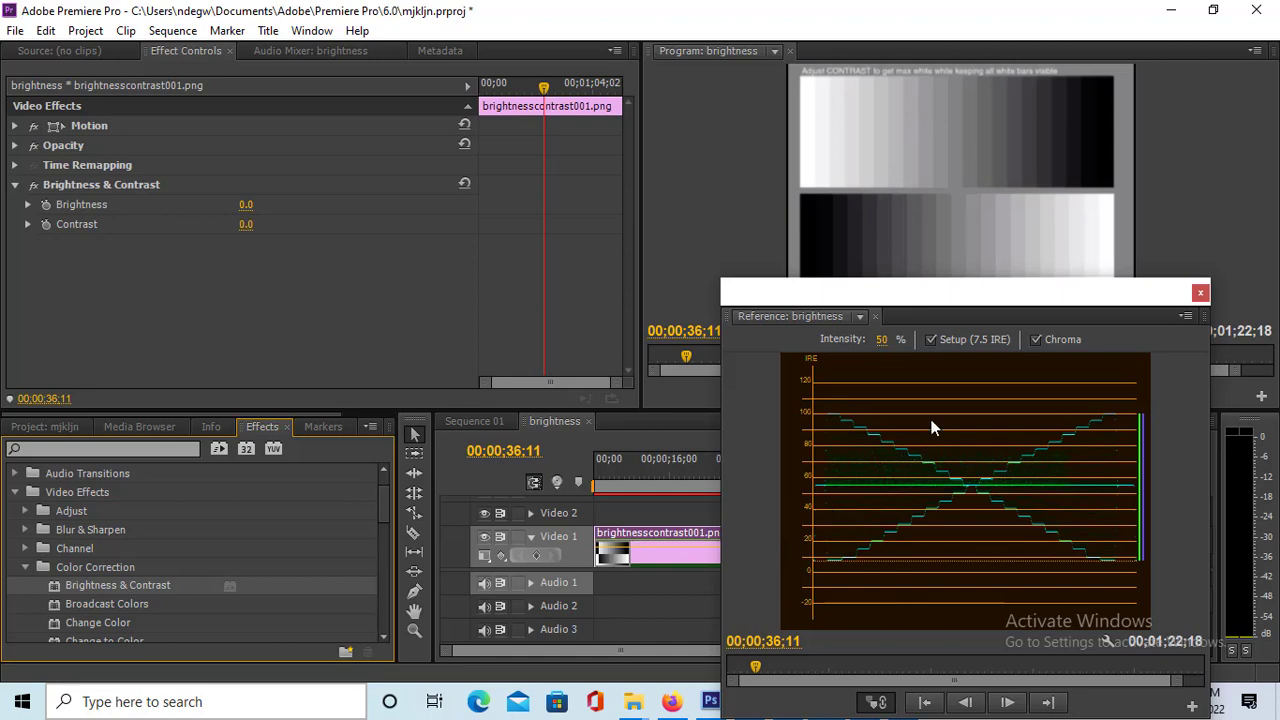
left_click_drag(990, 296, 968, 263)
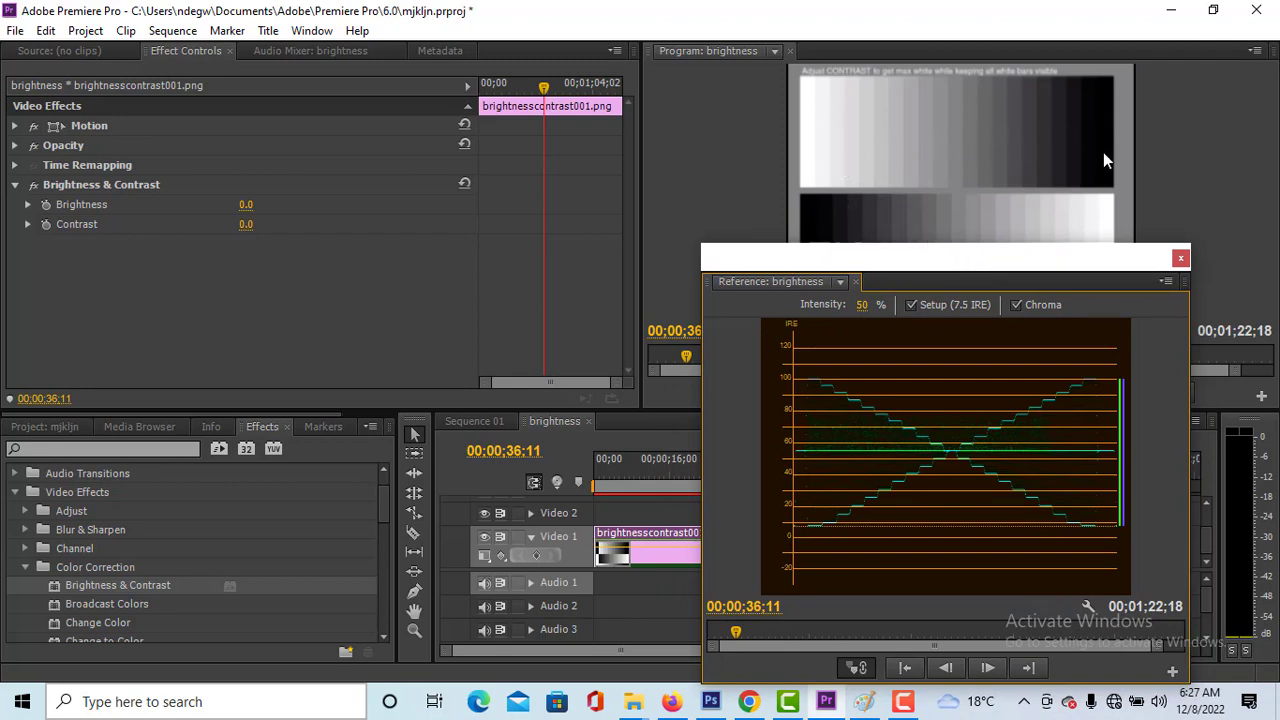
left_click_drag(1037, 266, 1045, 290)
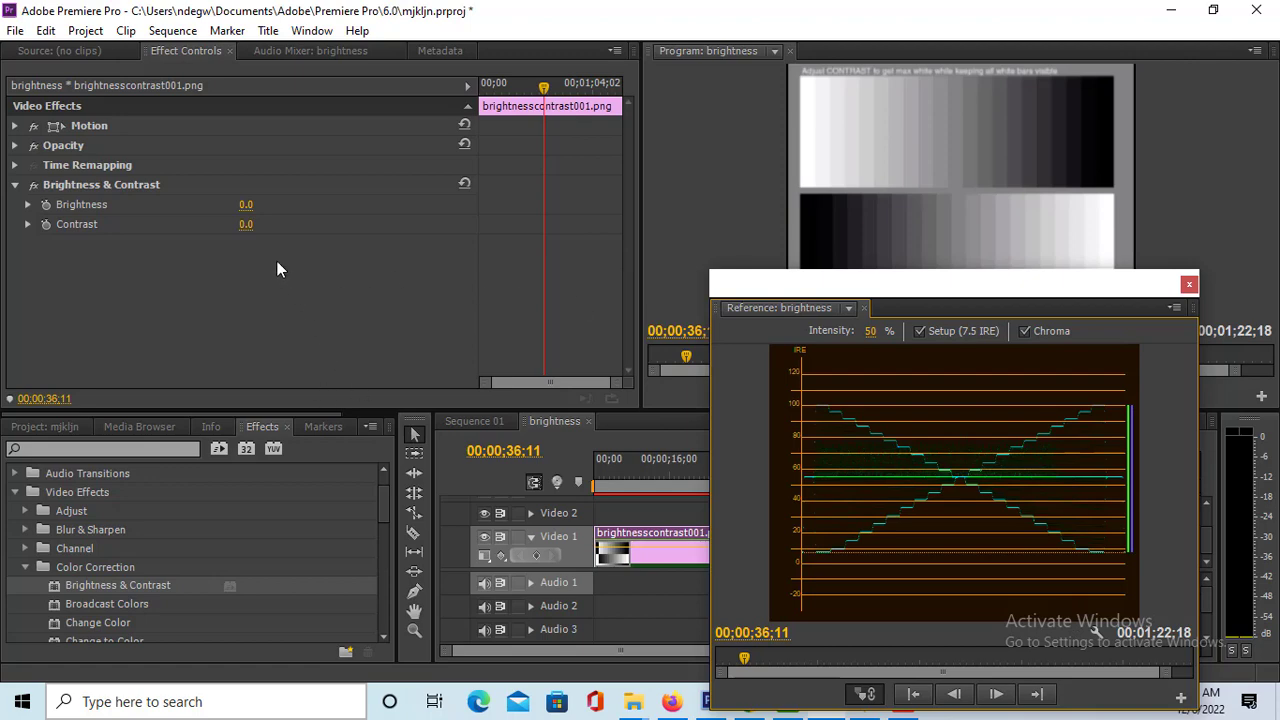
- Try brightness values of 100, 59 and 33 on the grayscale chart while comparing the waveform
left_click_drag(244, 206, 344, 206)
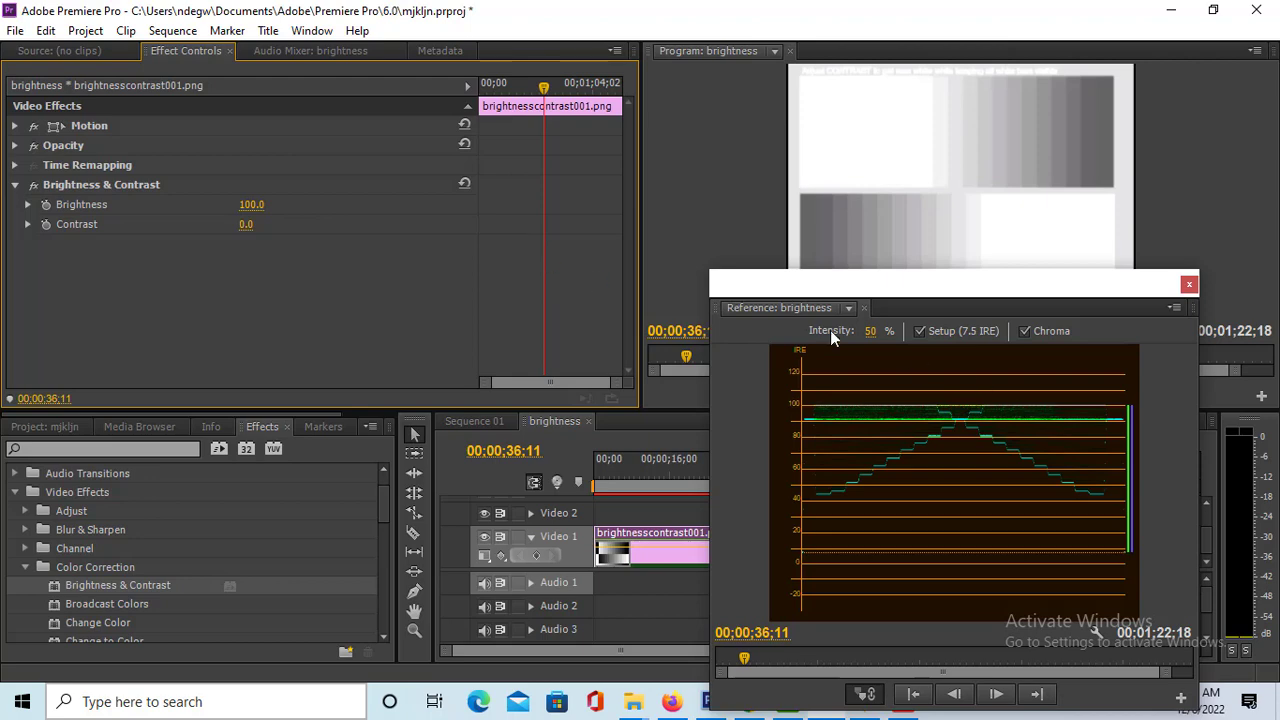
left_click(251, 204)
type("26")
key("Return")
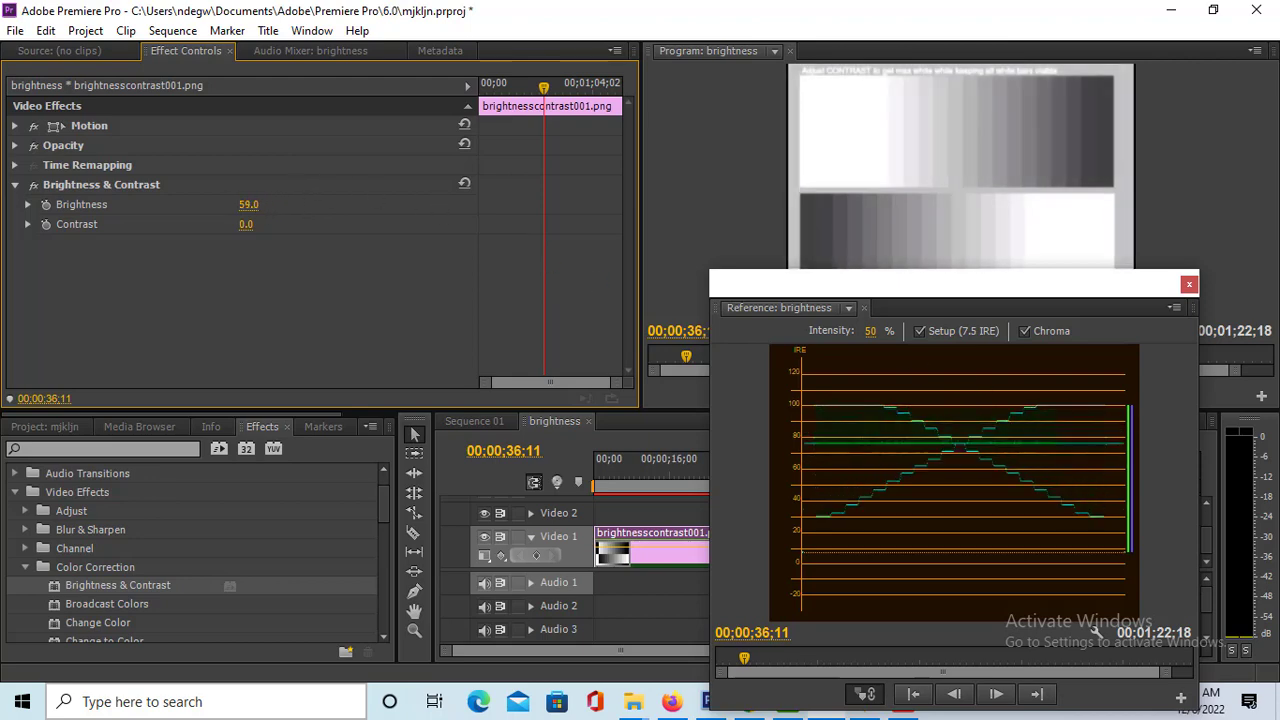
left_click_drag(249, 204, 296, 201)
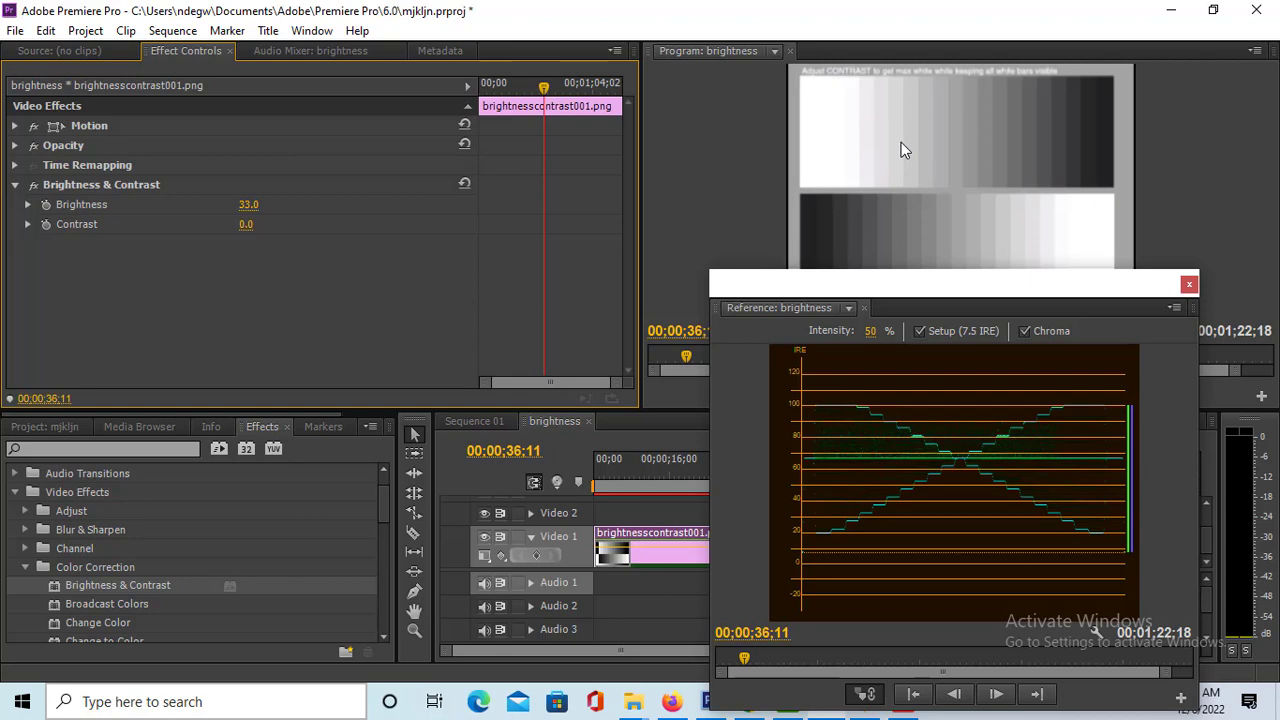
- Try brightness values of 16 and 45 on the grayscale chart, and reset its Brightness & Contrast effect
left_click(249, 205)
type("40")
key("Return")
mouse_move(249, 204)
left_mouse_down()
mouse_move(288, 204)
mouse_move(225, 204)
left_mouse_up()
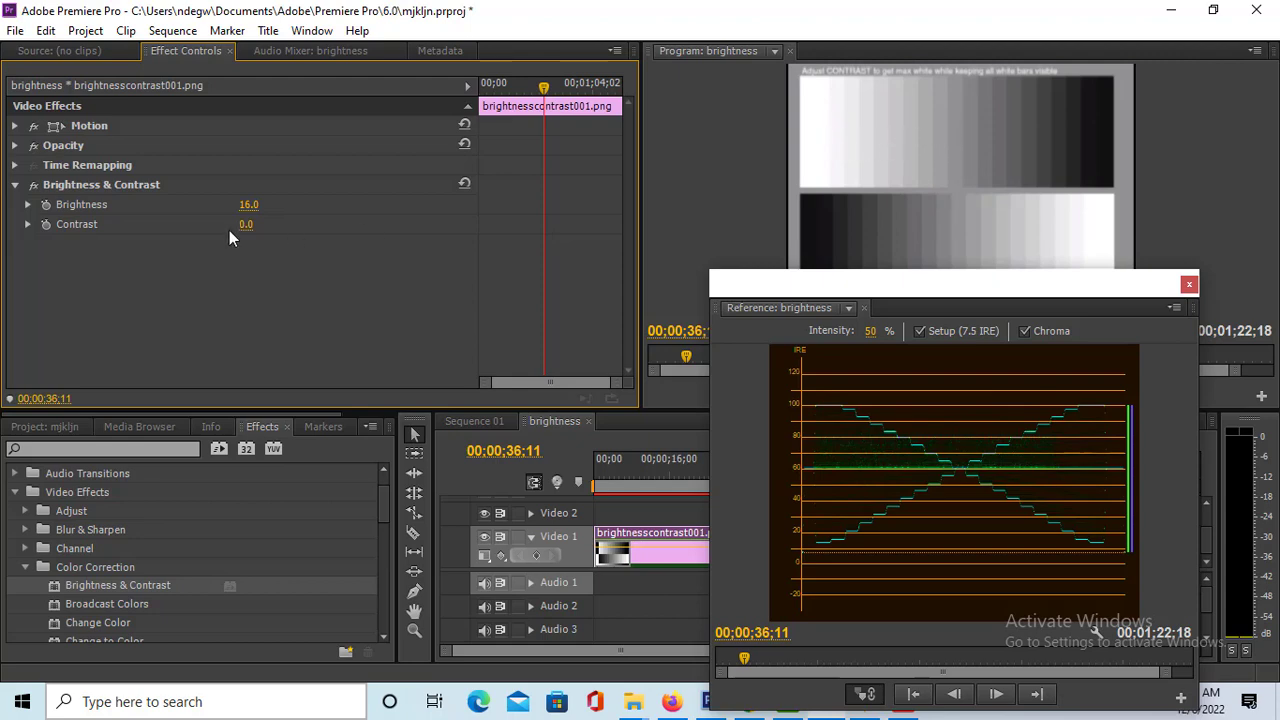
left_click(249, 206)
type("45")
key("Return")
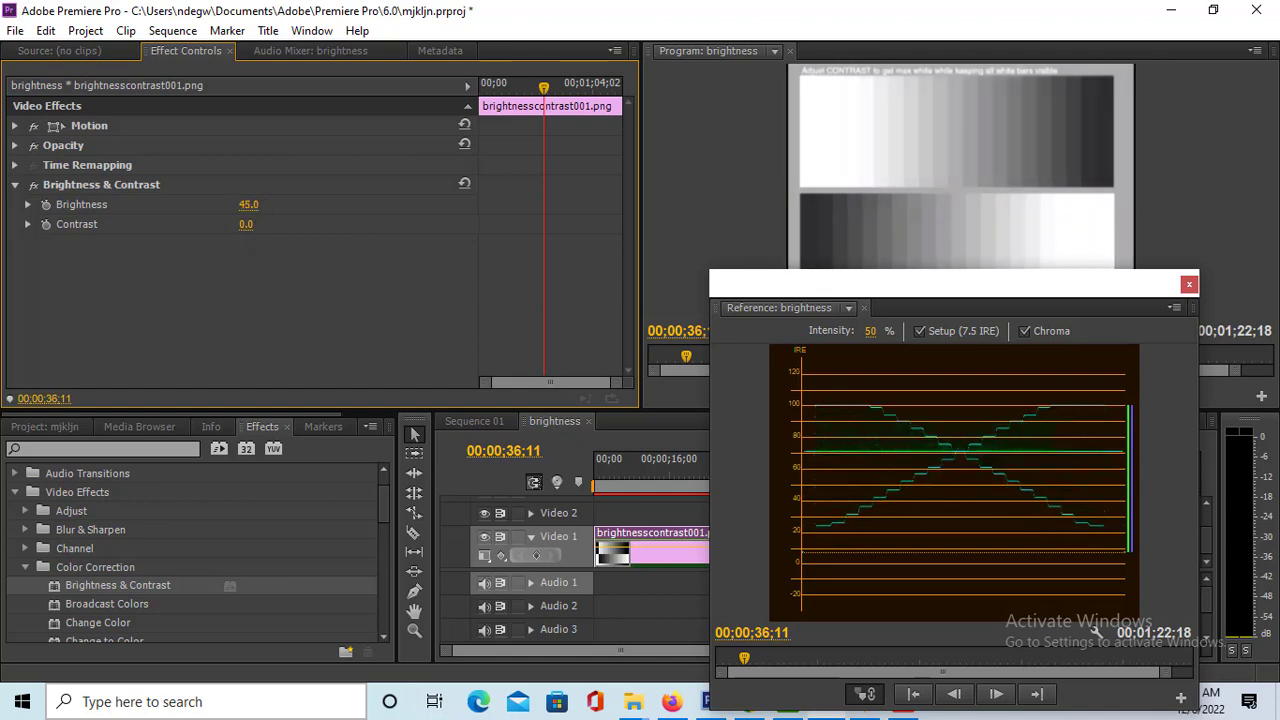
left_click_drag(249, 204, 364, 205)
left_click(463, 184)
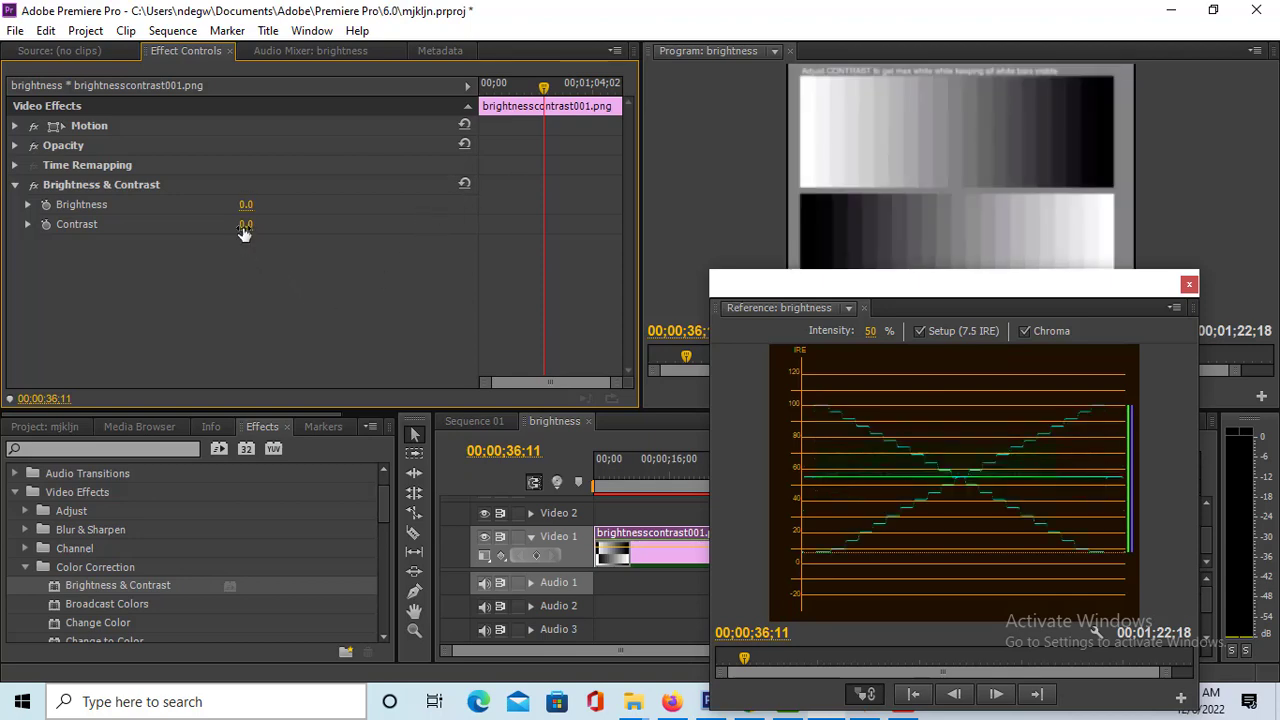
- Try a contrast of 41 on the grayscale chart, and reset the effect to its defaults
mouse_move(245, 224)
left_mouse_down()
mouse_move(280, 224)
mouse_move(231, 228)
mouse_move(316, 224)
mouse_move(257, 224)
left_mouse_up()
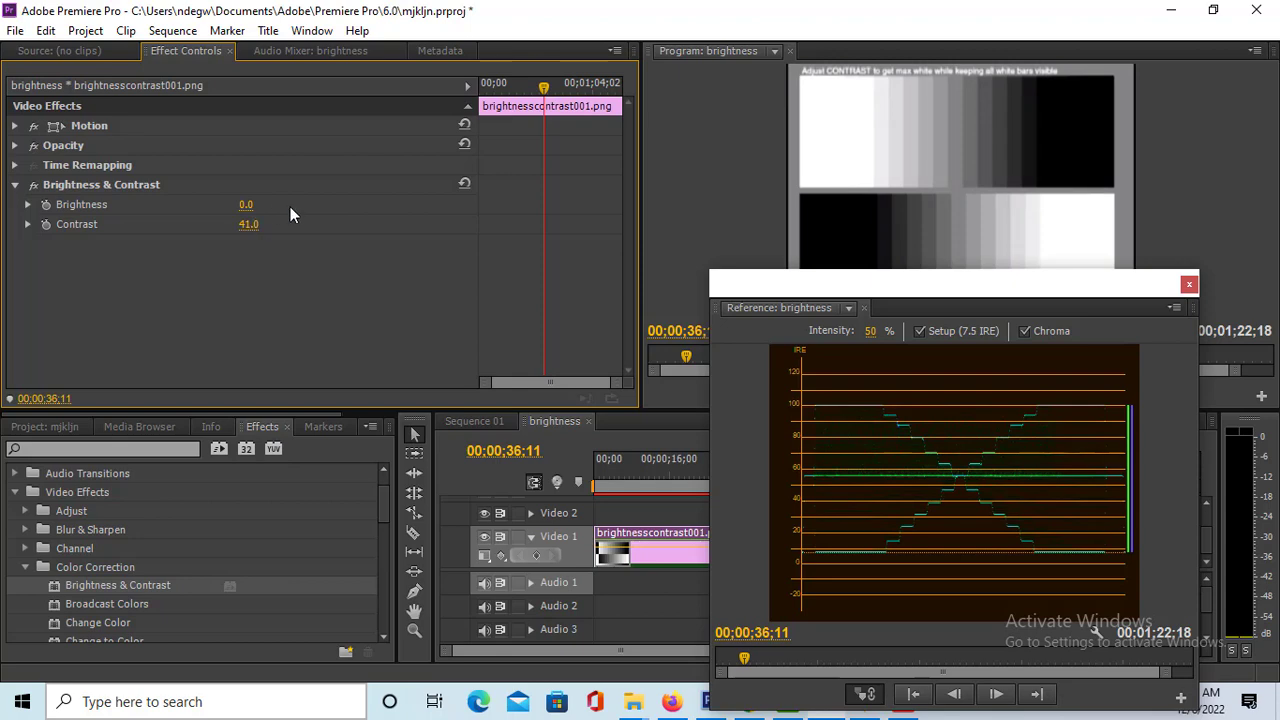
left_click(463, 185)
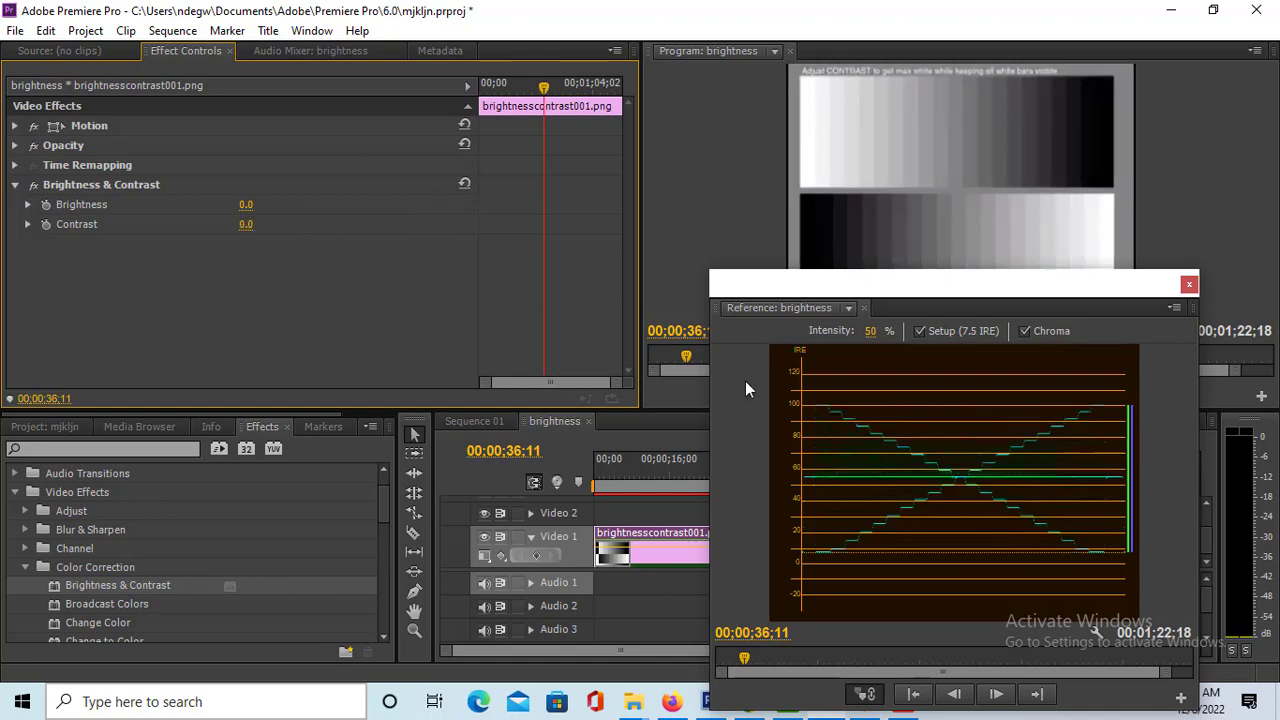
- Switch back to Sequence 01 and reposition the Reference Monitor to show the interview clip's waveform beside the effect settings
left_click_drag(1006, 279, 979, 262)
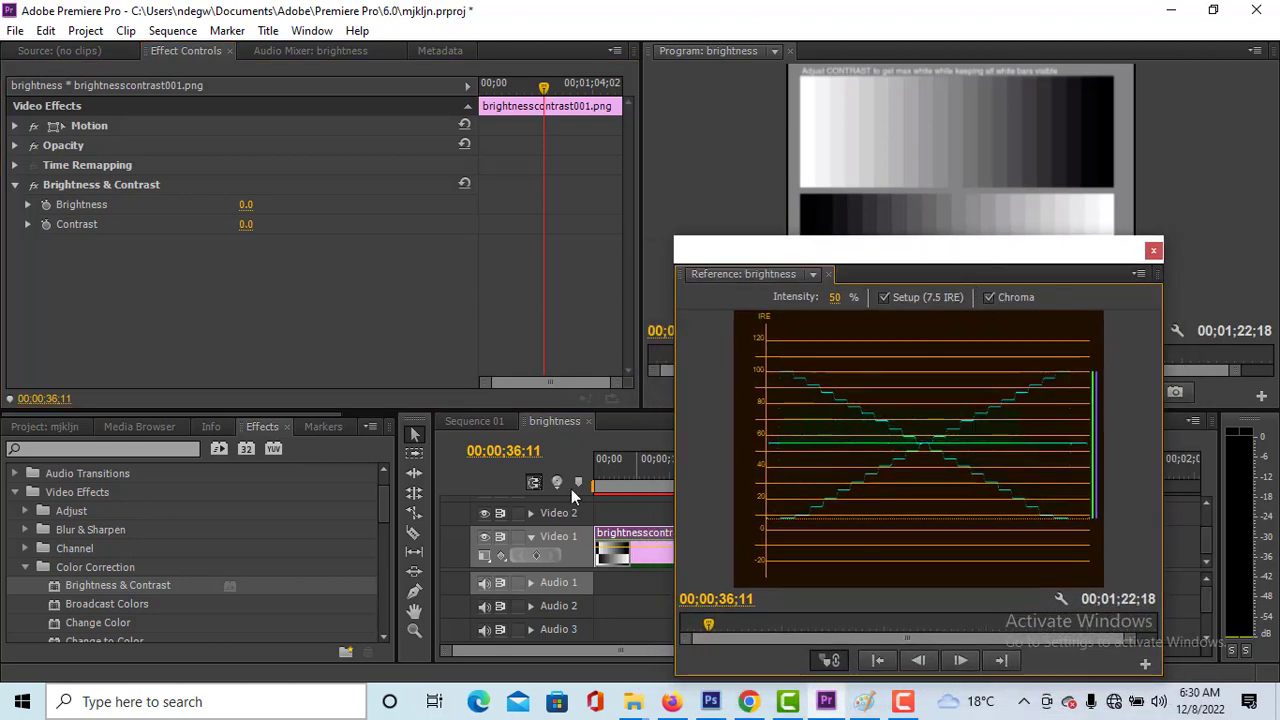
left_click(479, 422)
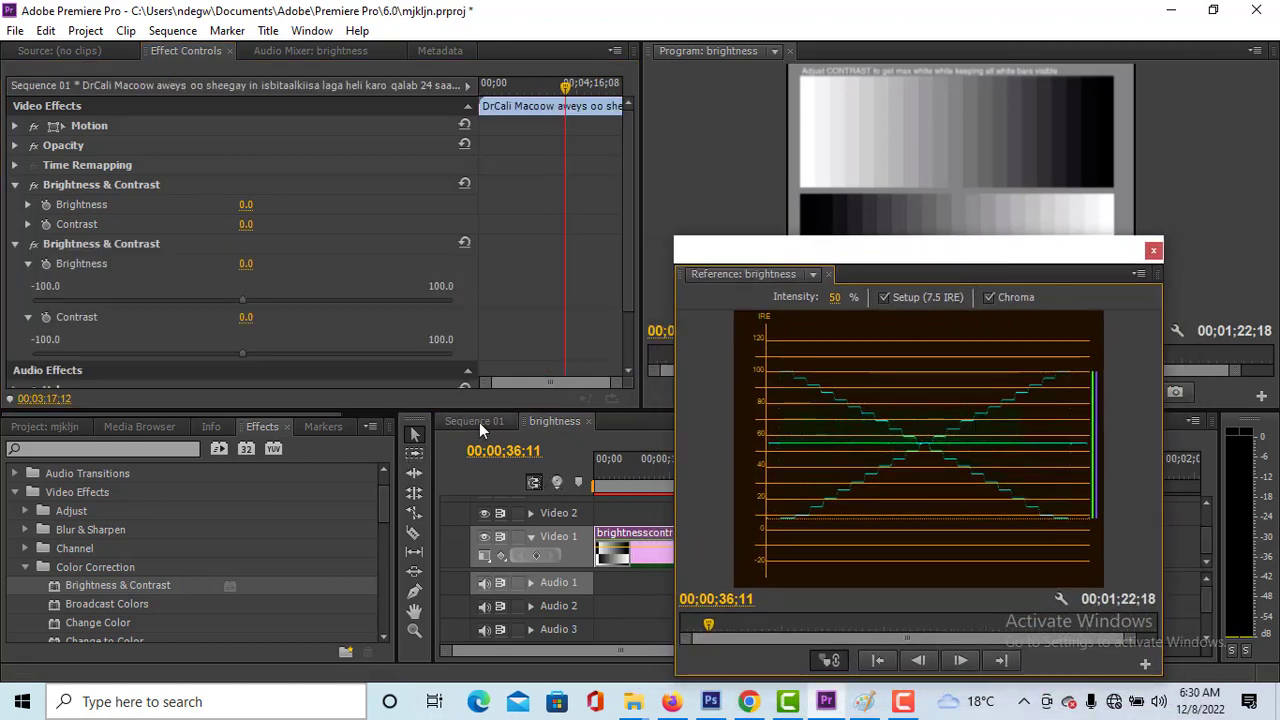
mouse_move(953, 250)
left_mouse_down()
mouse_move(906, 242)
mouse_move(958, 242)
left_mouse_up()
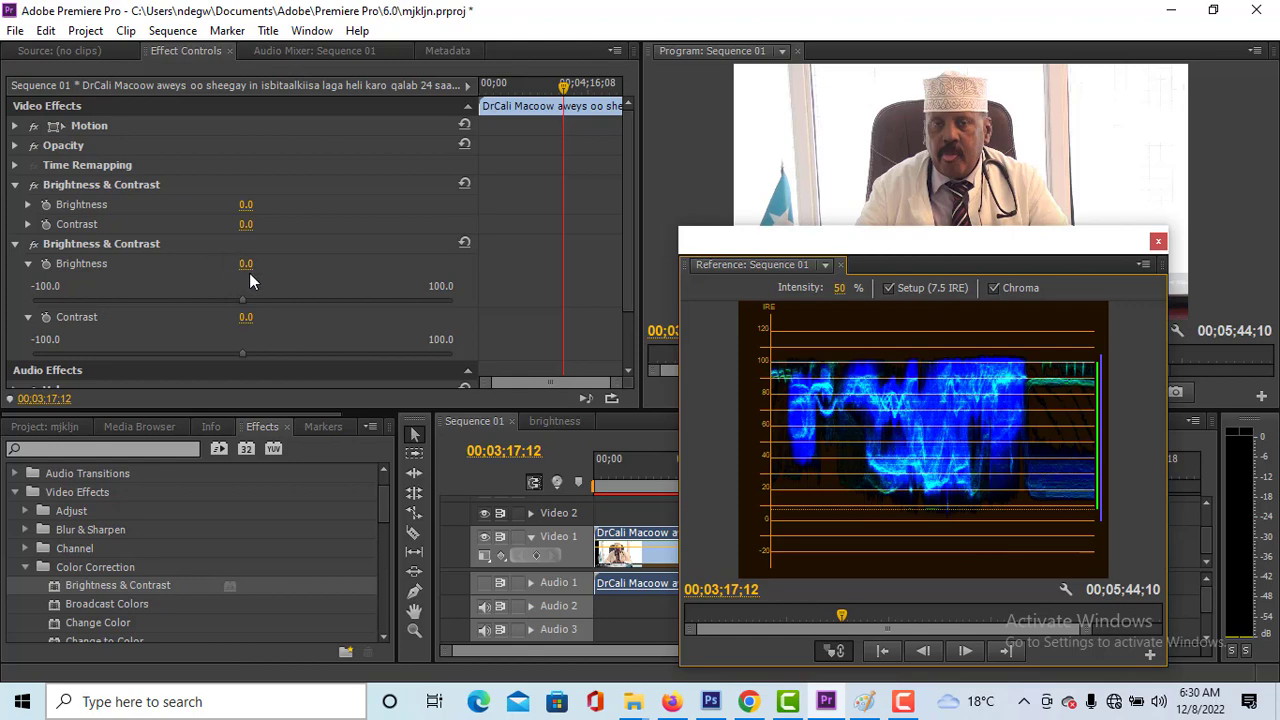
- Try a higher brightness, and contrast values of 64 and 100, in the interview clip's second Brightness & Contrast effect, resetting it after each test
left_click_drag(250, 273, 339, 273)
left_click(463, 246)
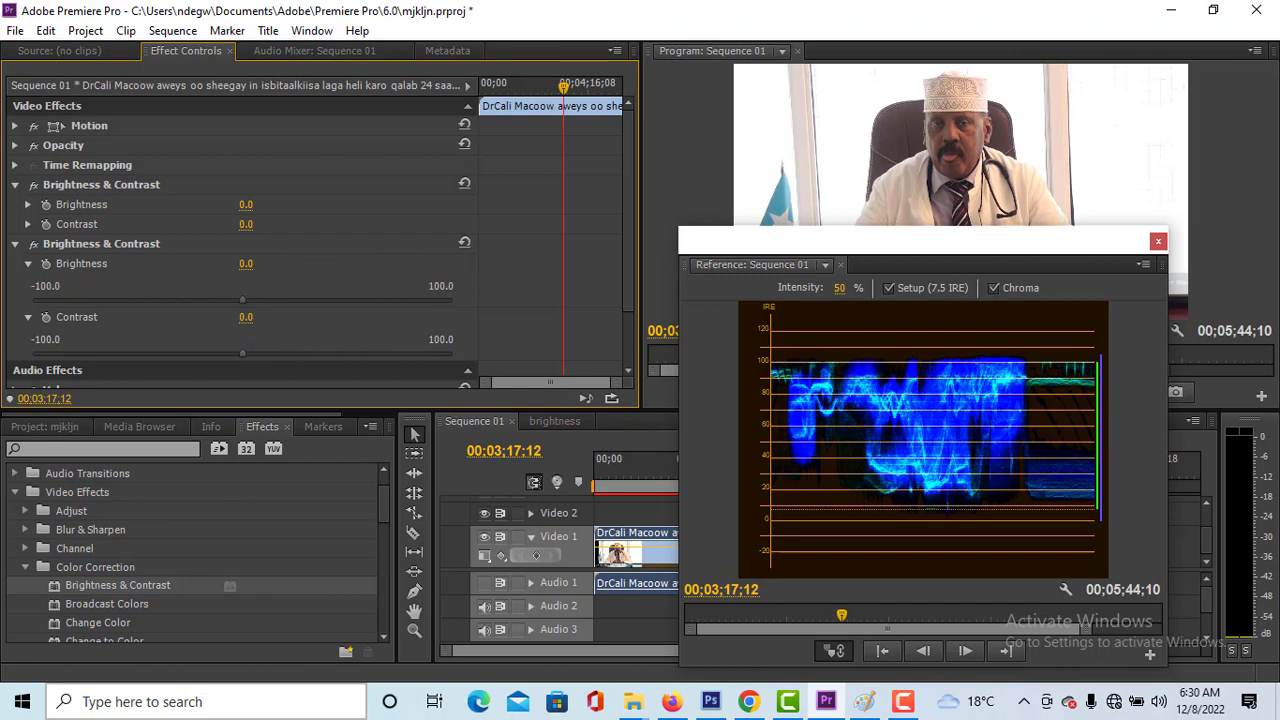
left_click_drag(245, 317, 309, 317)
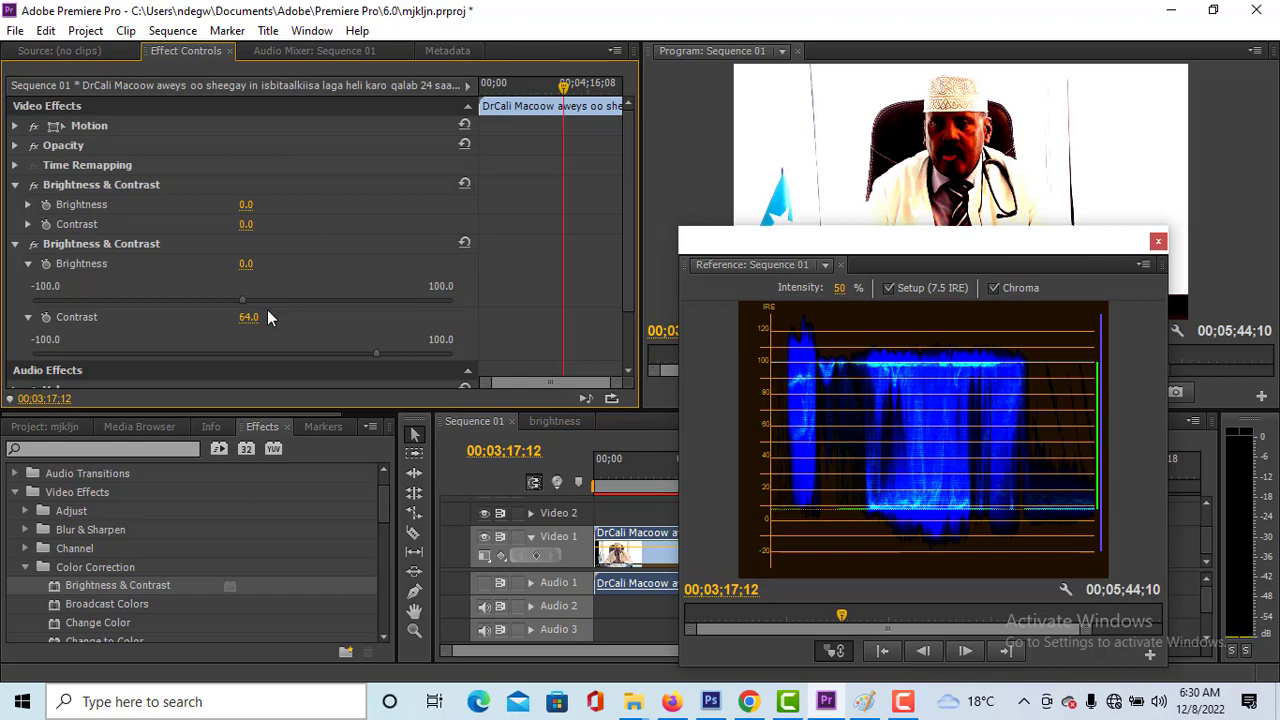
left_click_drag(935, 262, 894, 348)
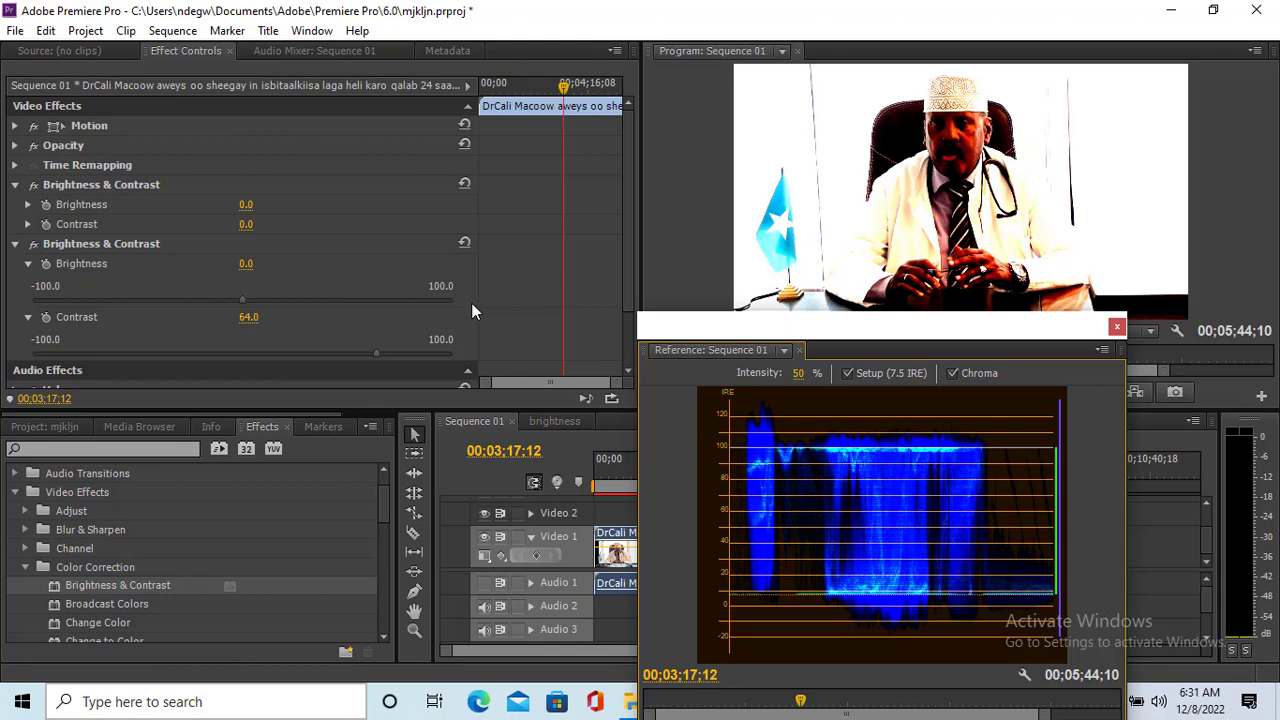
left_click_drag(243, 326, 280, 326)
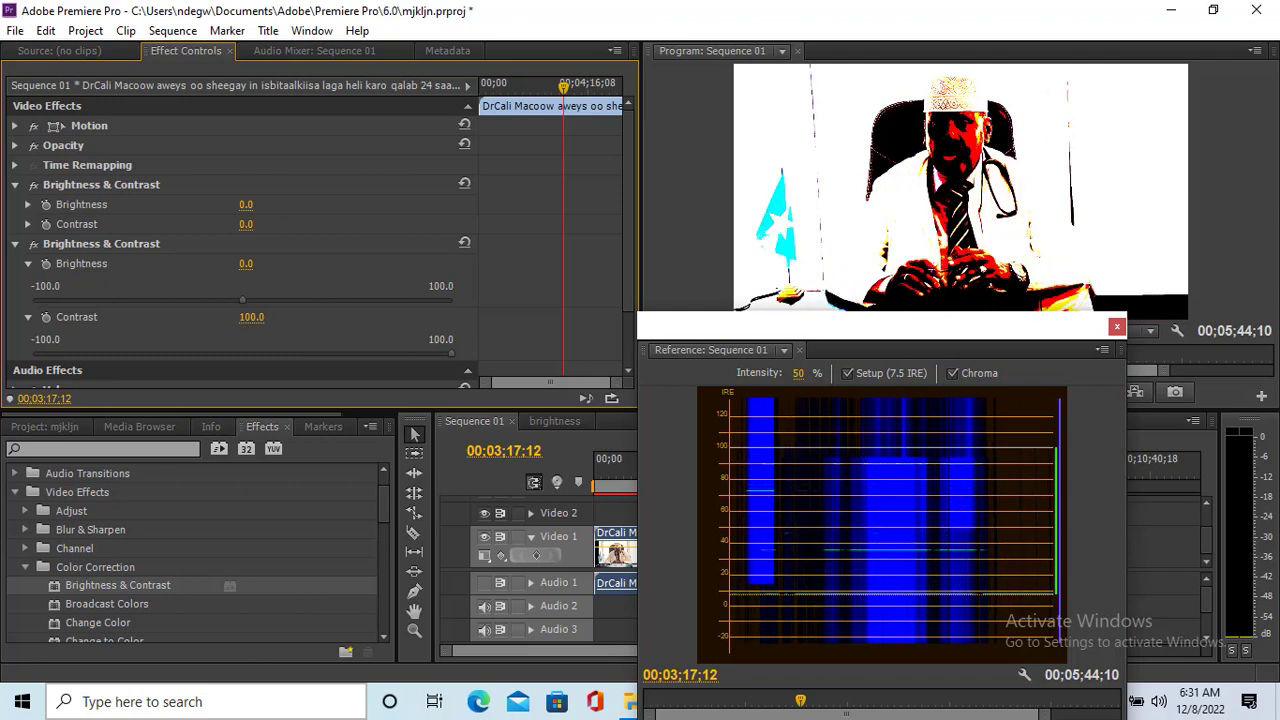
left_click_drag(886, 328, 983, 267)
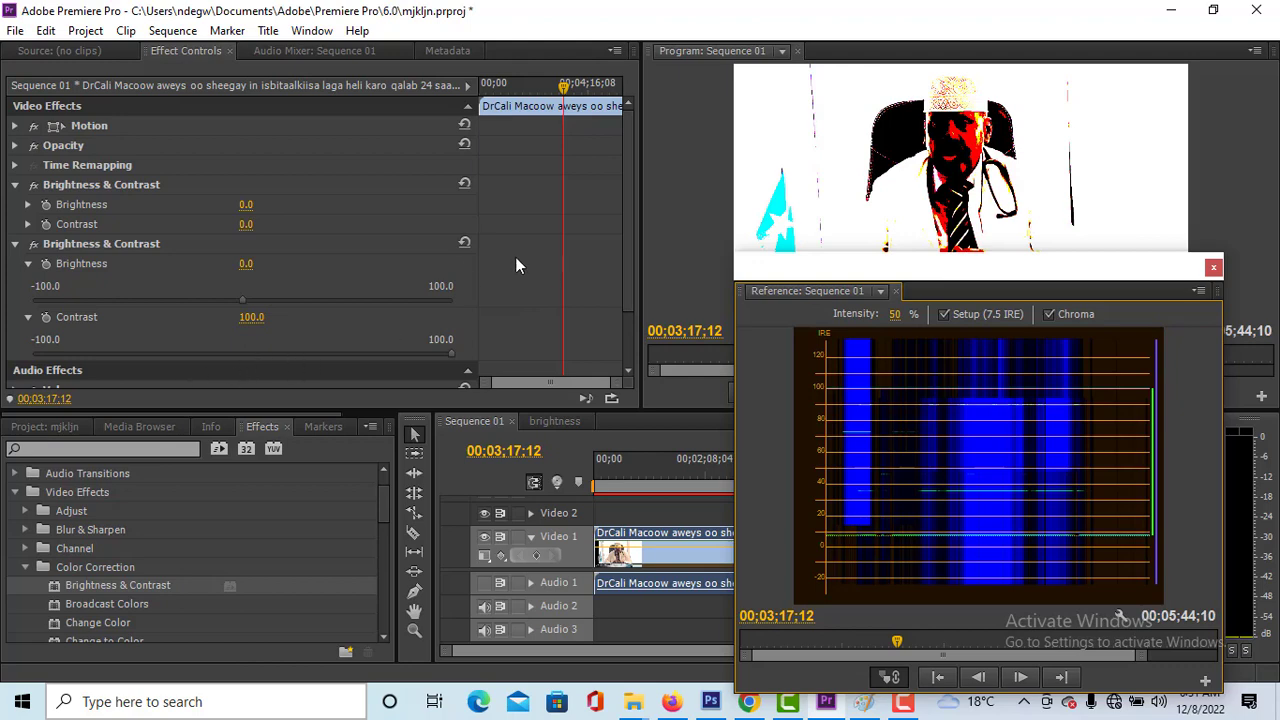
left_click(464, 244)
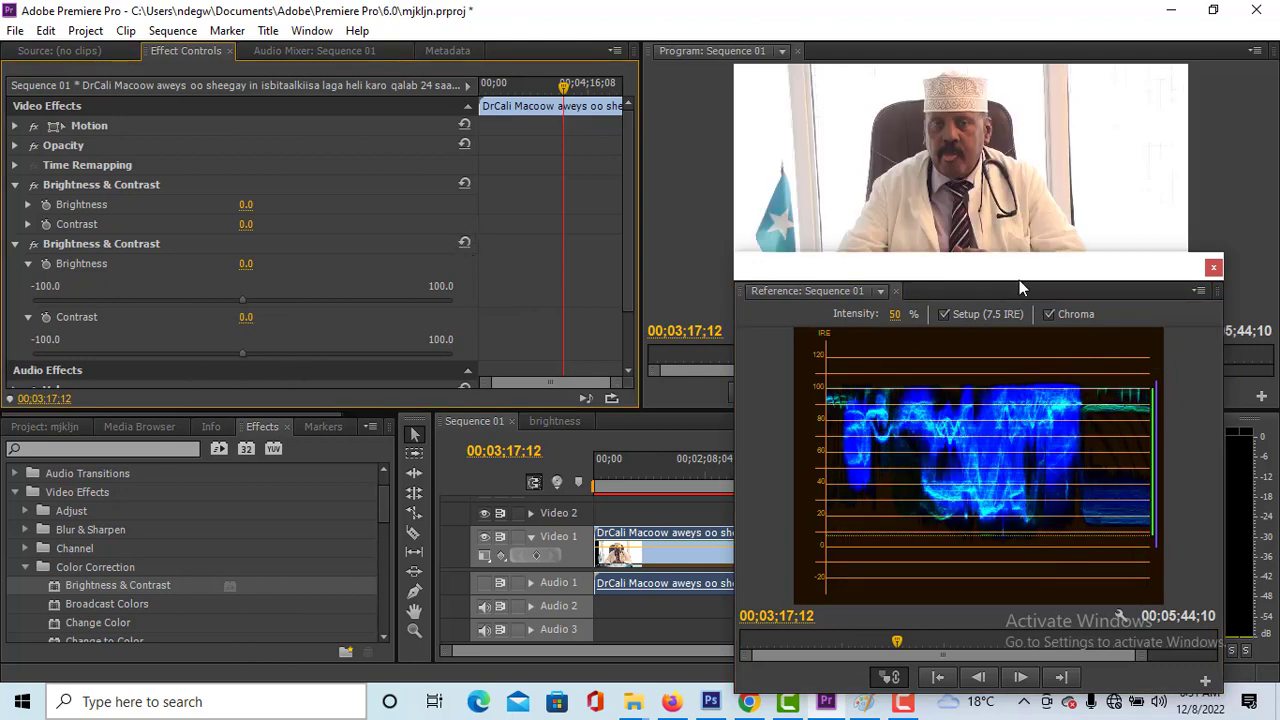
left_click_drag(1019, 282, 960, 244)
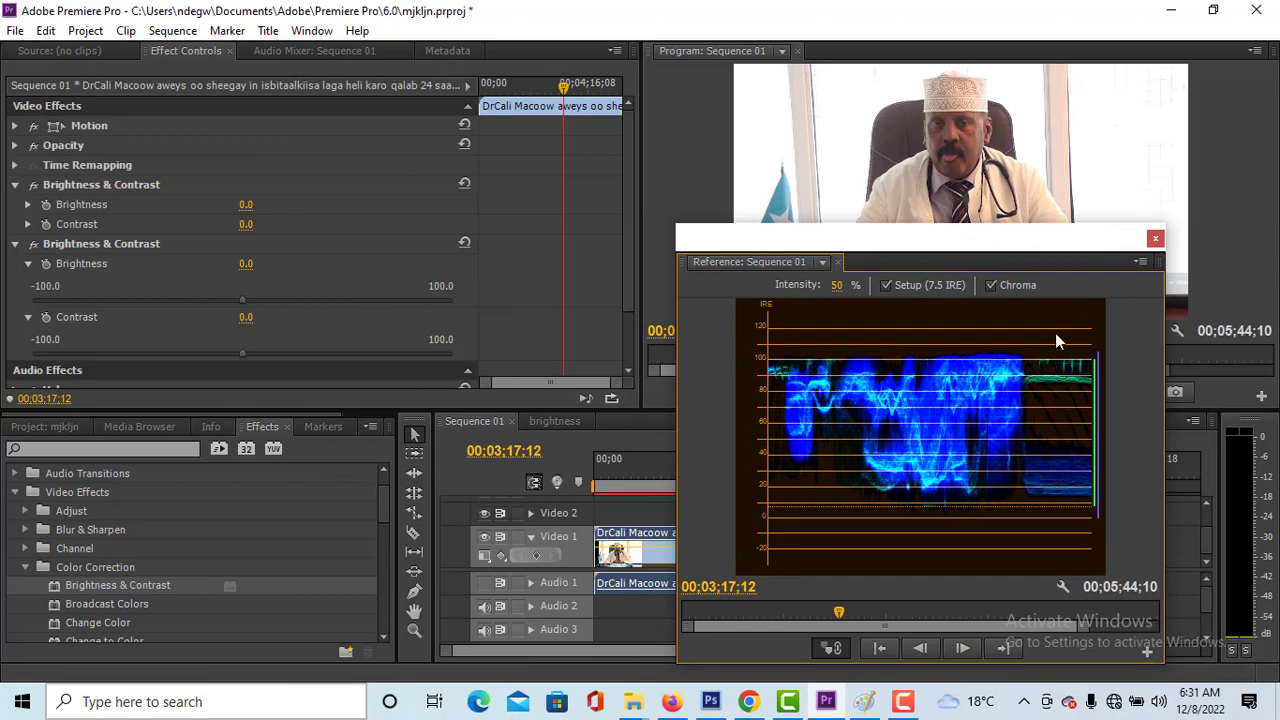
left_click_drag(909, 243, 853, 254)
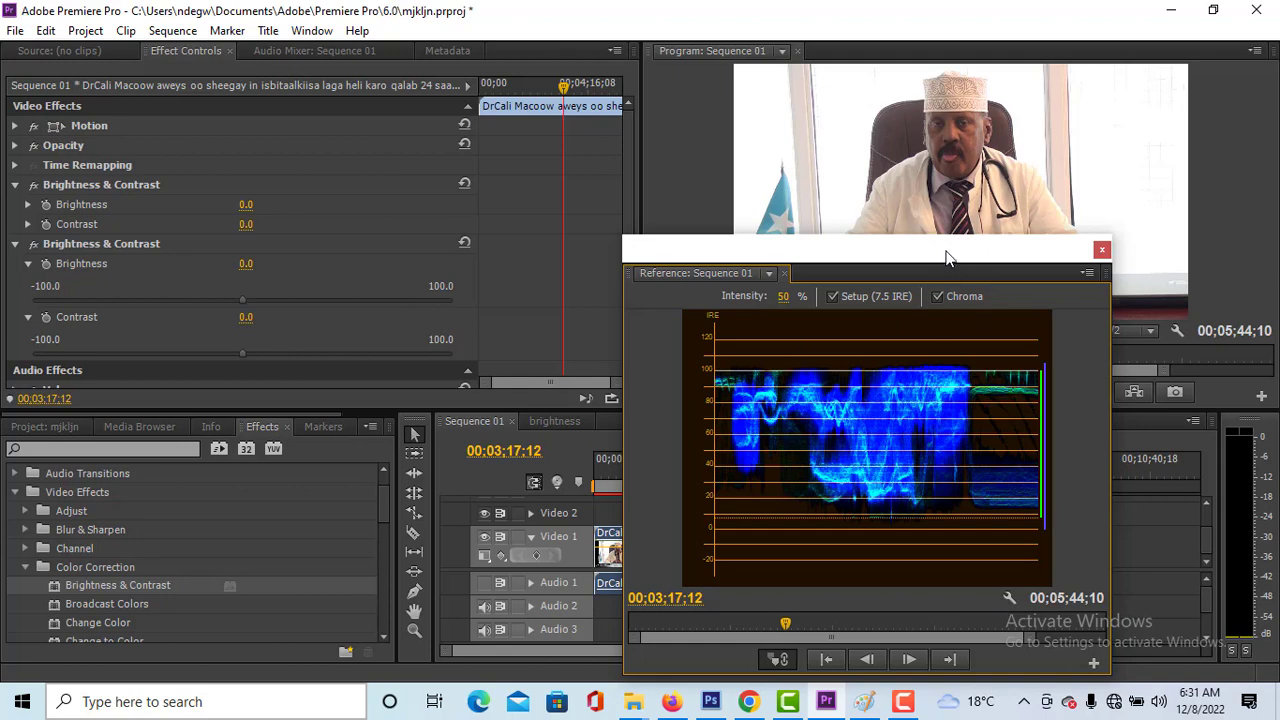
left_click_drag(920, 250, 952, 210)
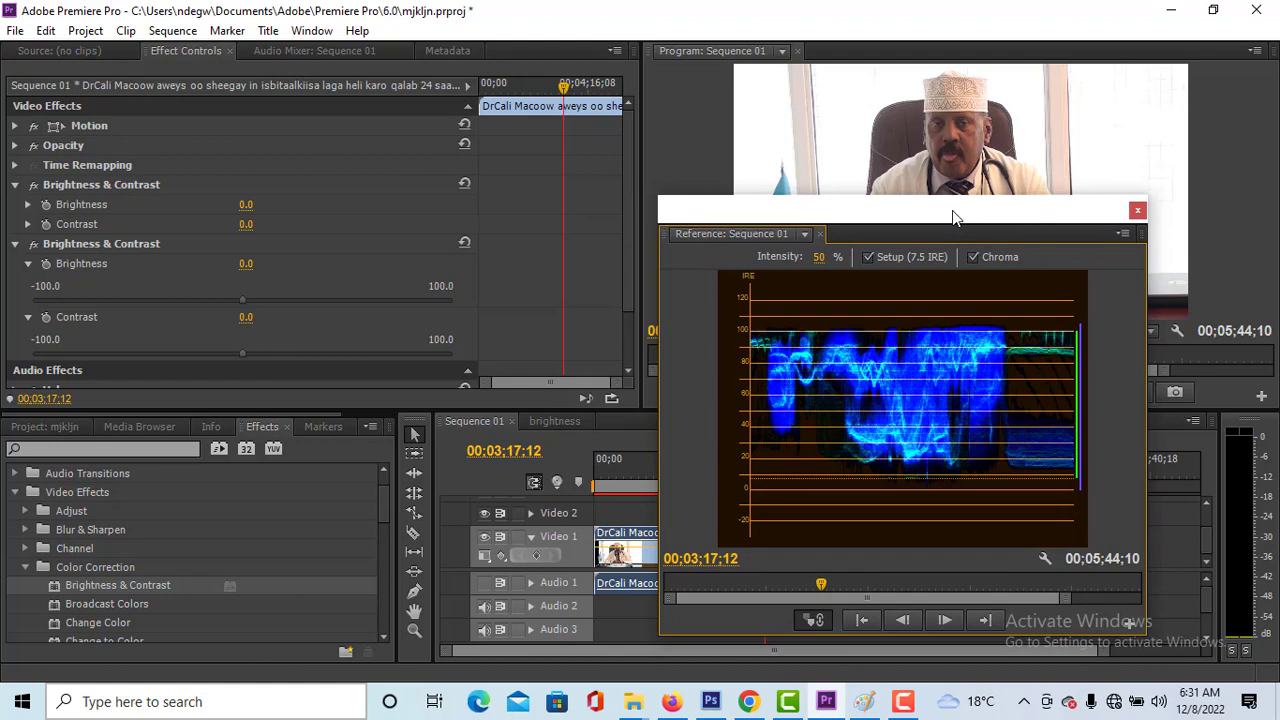
mouse_move(952, 210)
left_mouse_down()
mouse_move(822, 214)
mouse_move(930, 217)
left_mouse_up()
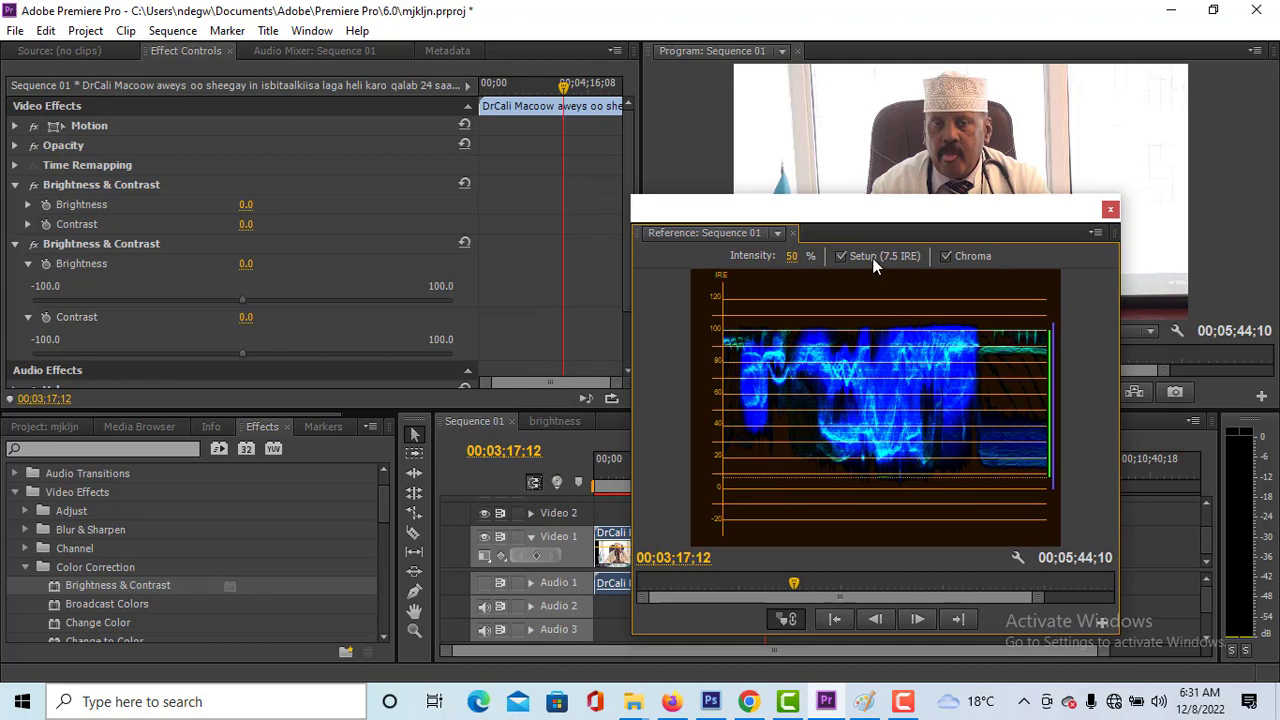
mouse_move(909, 214)
left_mouse_down()
mouse_move(807, 215)
mouse_move(920, 214)
mouse_move(883, 206)
mouse_move(893, 211)
left_mouse_up()
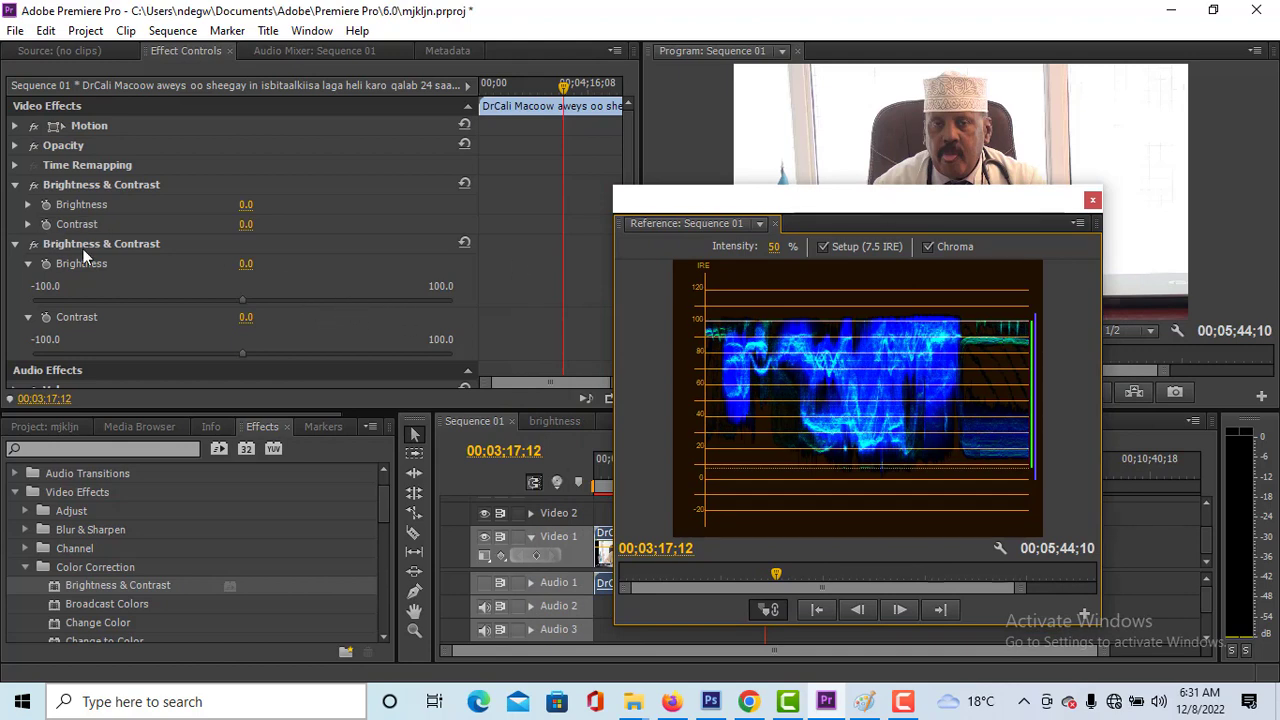
- Delete the interview clip's second Brightness & Contrast effect, and the one on the grayscale chart in the brightness sequence
key("Delete")
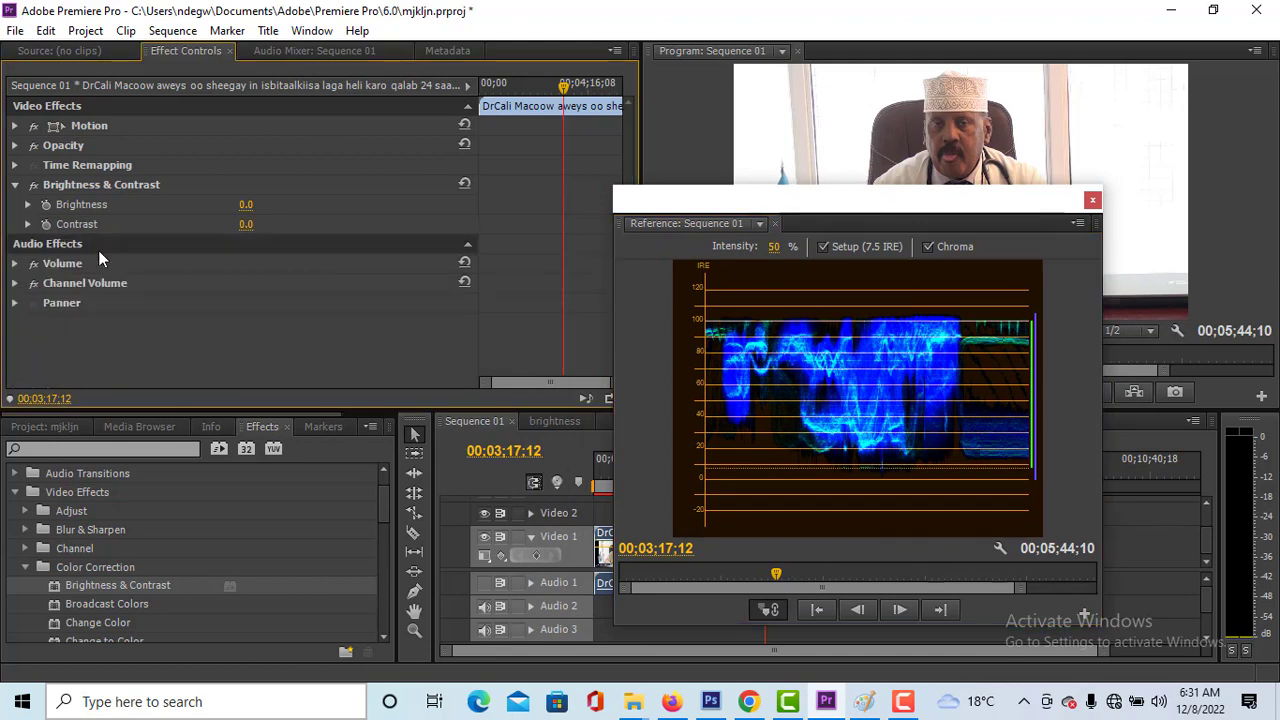
left_click_drag(797, 196, 891, 209)
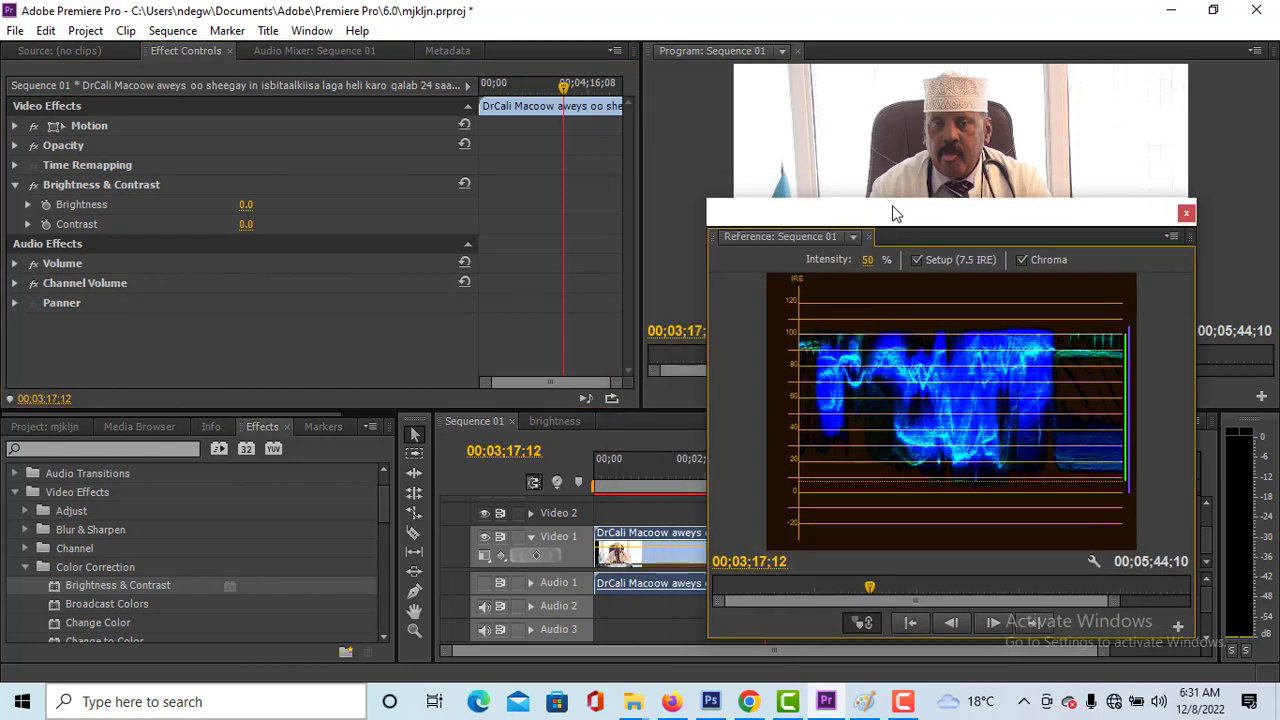
left_click(556, 421)
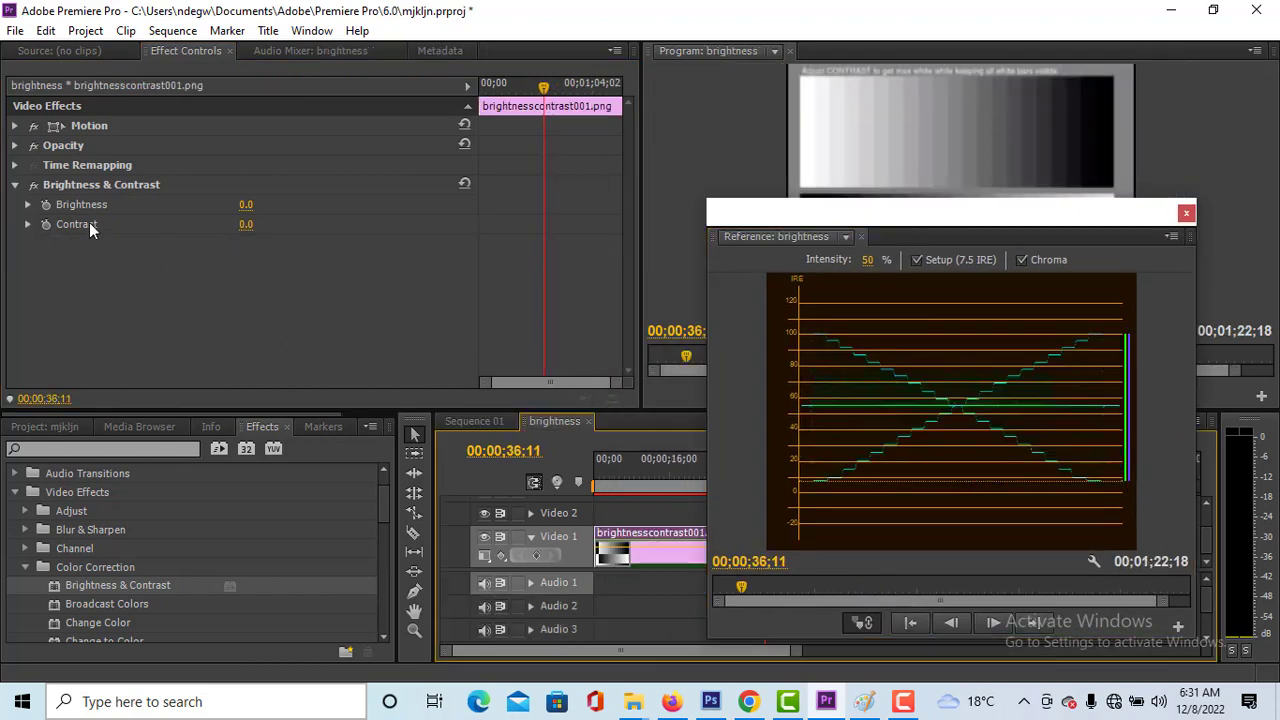
left_click(90, 186)
key("Delete")
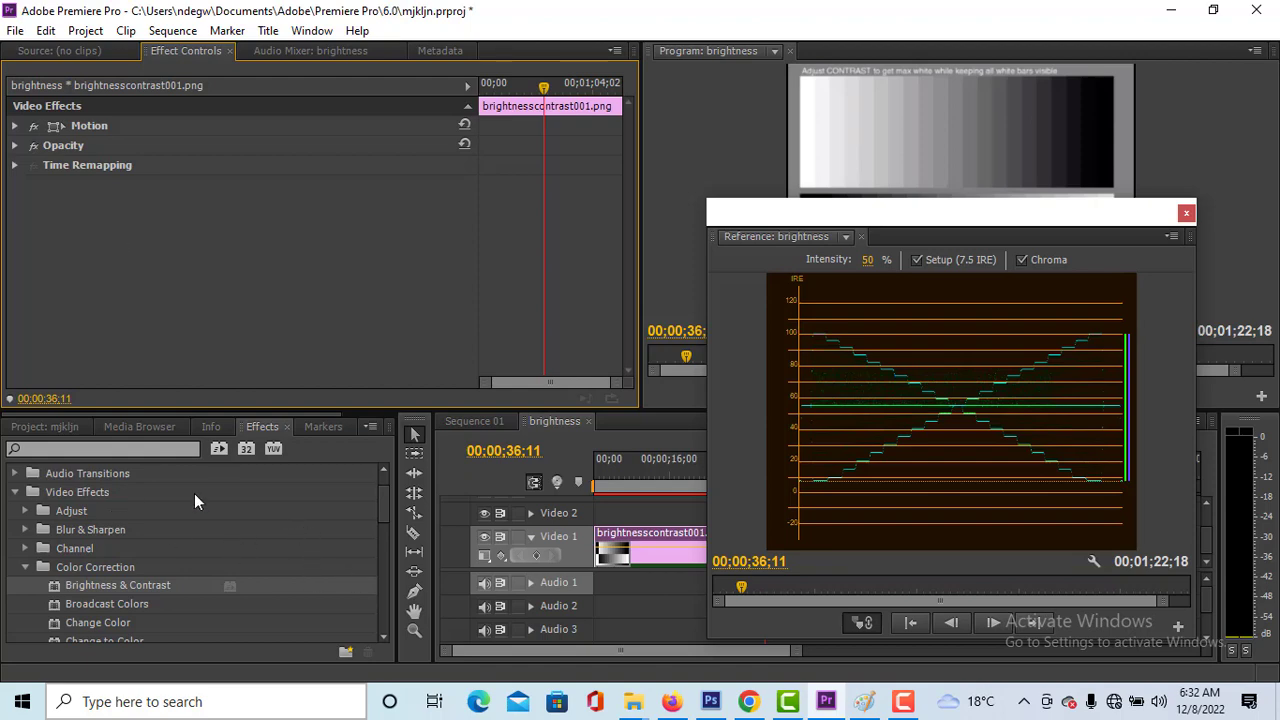
- Apply the Fast Color Corrector effect to brightnesscontrast001.png in the brightness sequence, moving the Reference Monitor clear of the clip
scroll(257, 535, "down", 5)
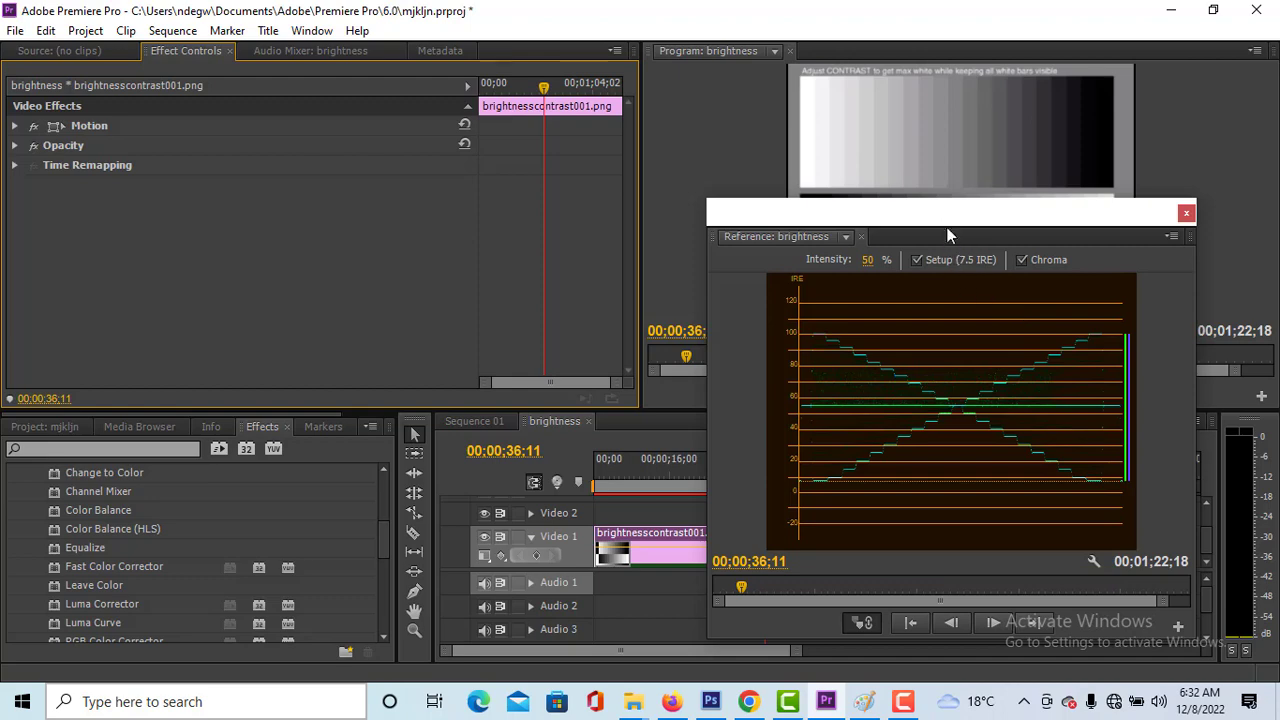
left_click_drag(872, 240, 963, 259)
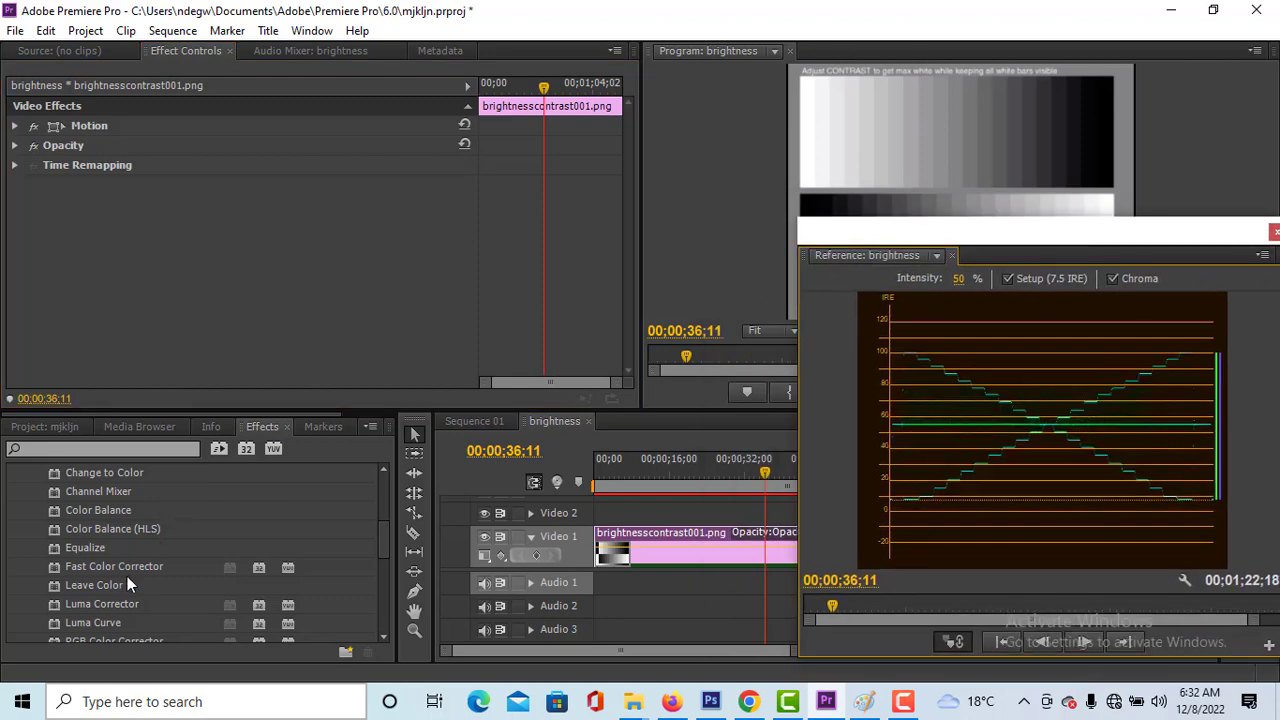
left_click_drag(126, 566, 707, 540)
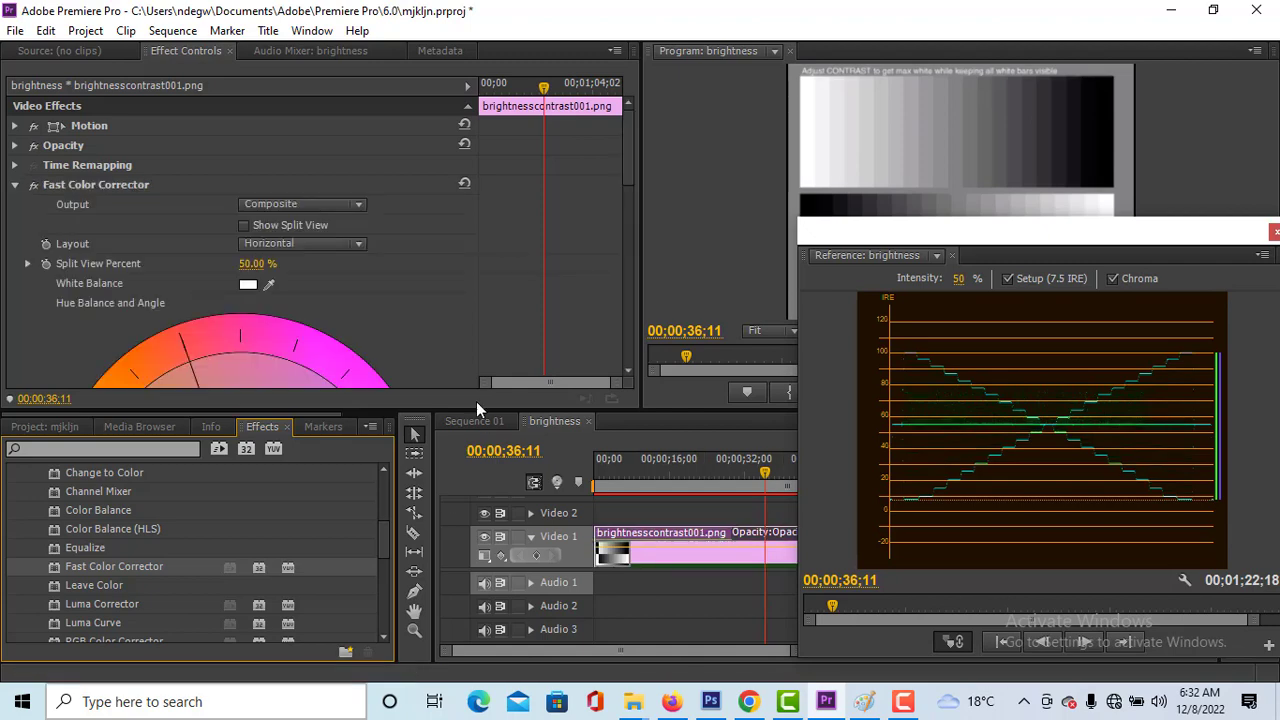
- Try an input black level of 49.34 on the grayscale chart, return it to 0, and save the project
left_click_drag(626, 155, 624, 332)
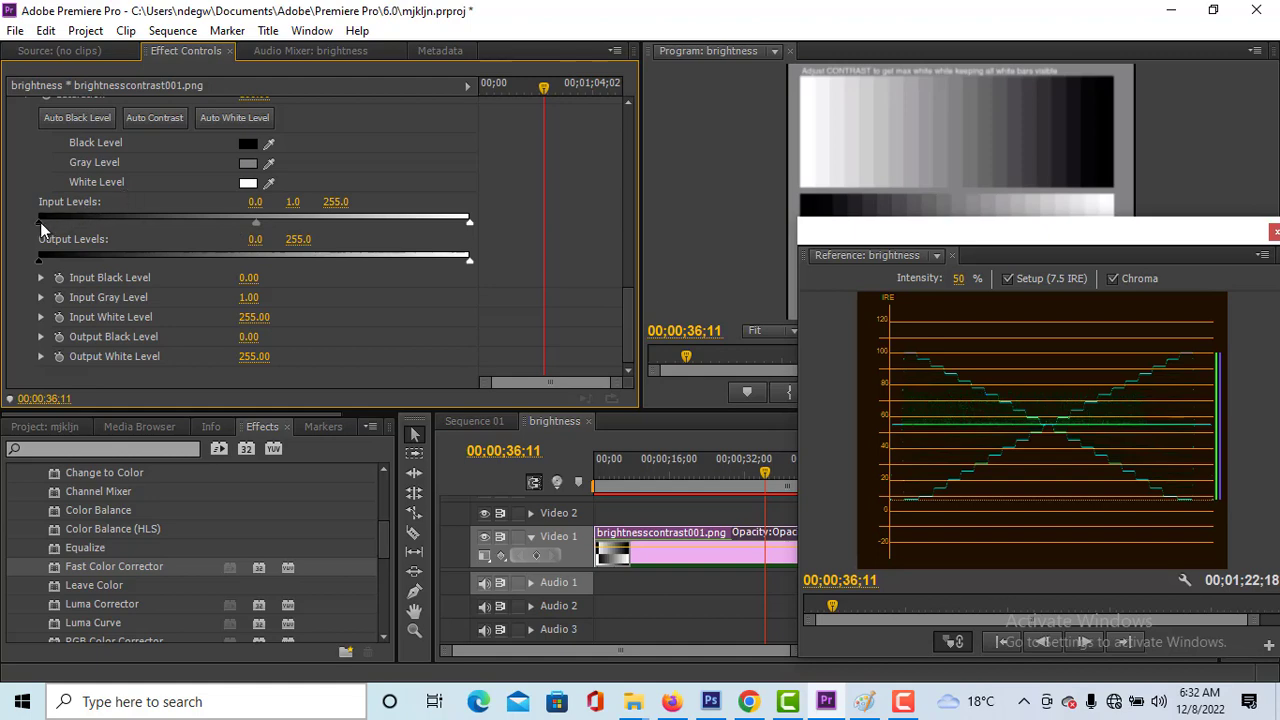
left_click_drag(40, 222, 122, 219)
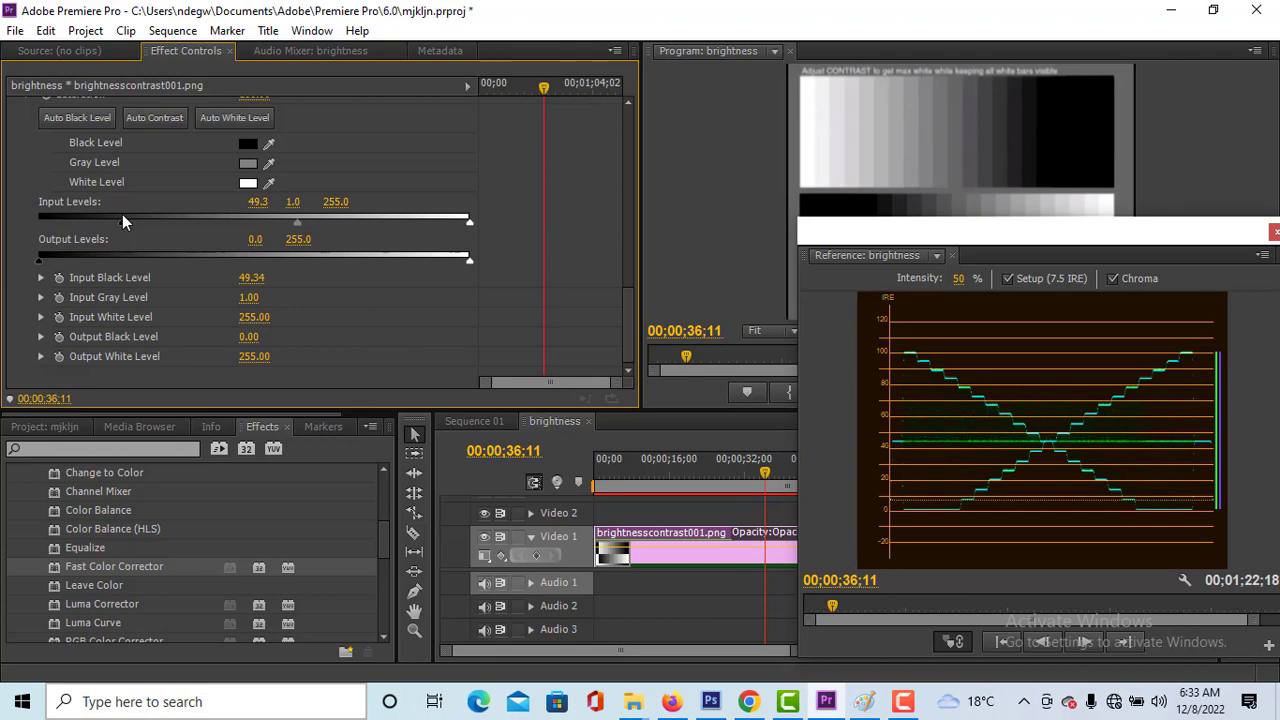
left_click_drag(1024, 242, 986, 325)
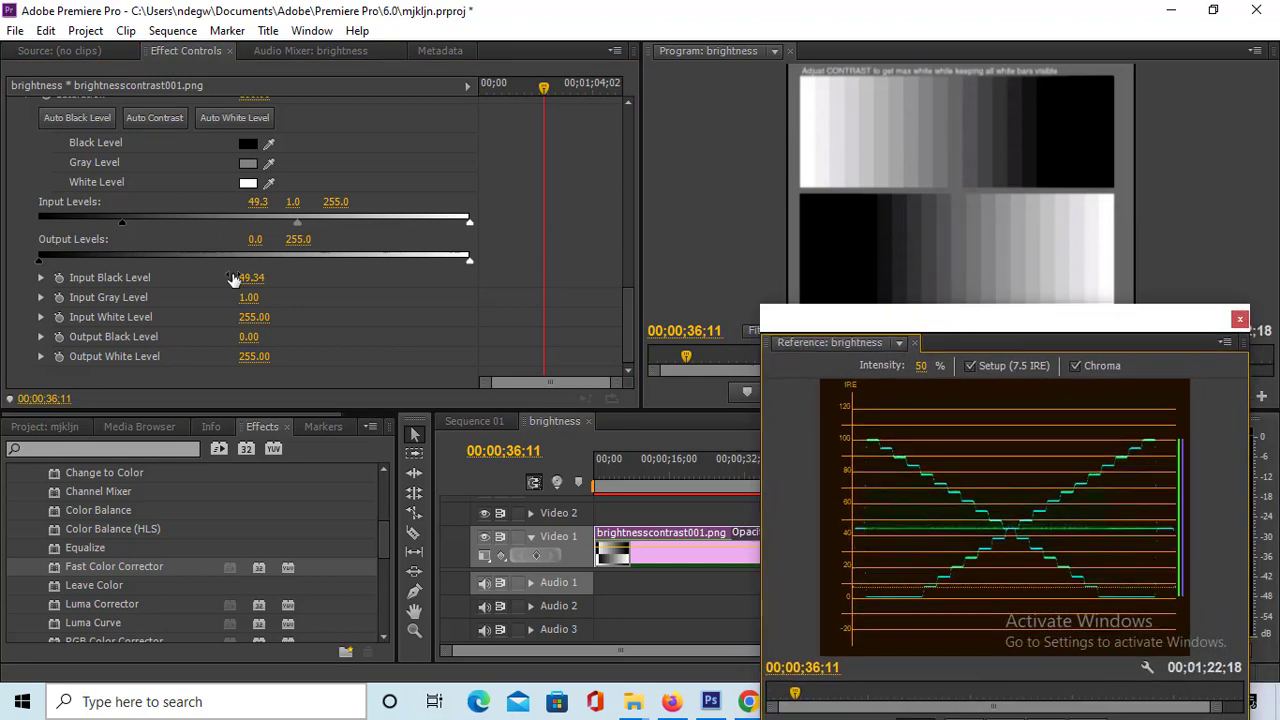
left_click_drag(123, 222, 33, 223)
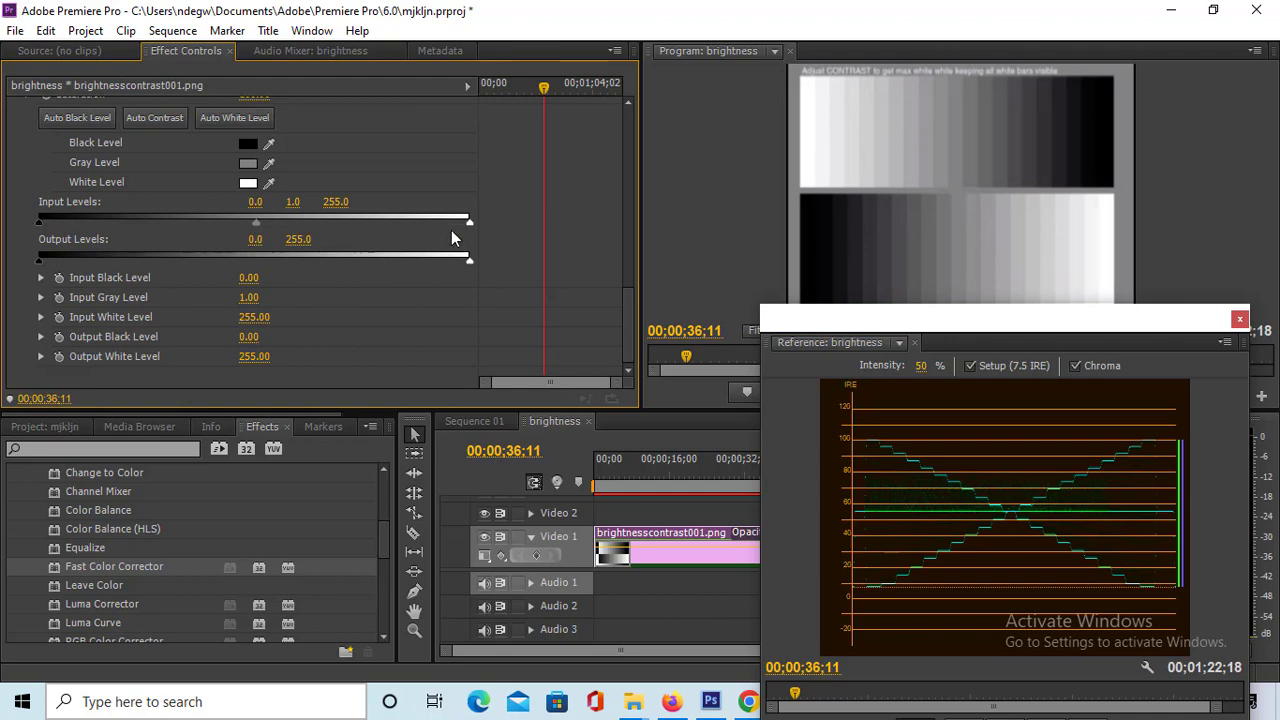
left_click_drag(1040, 317, 1008, 315)
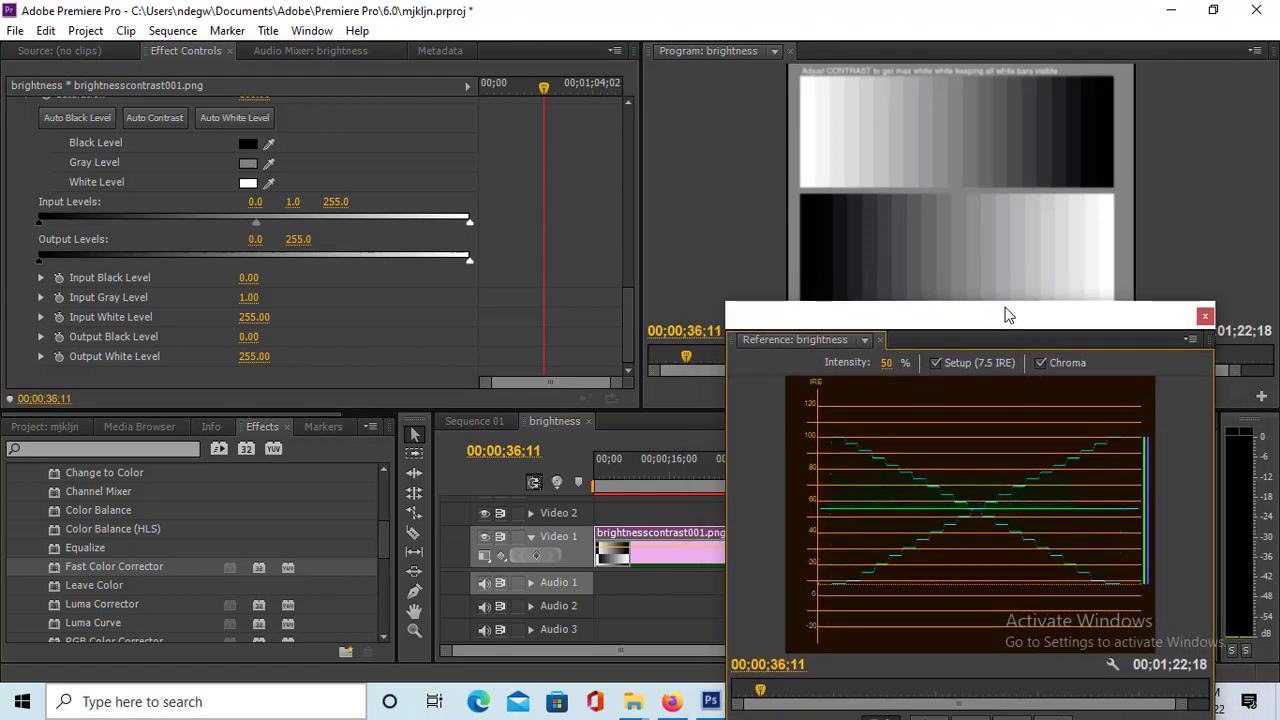
key("ctrl+s")
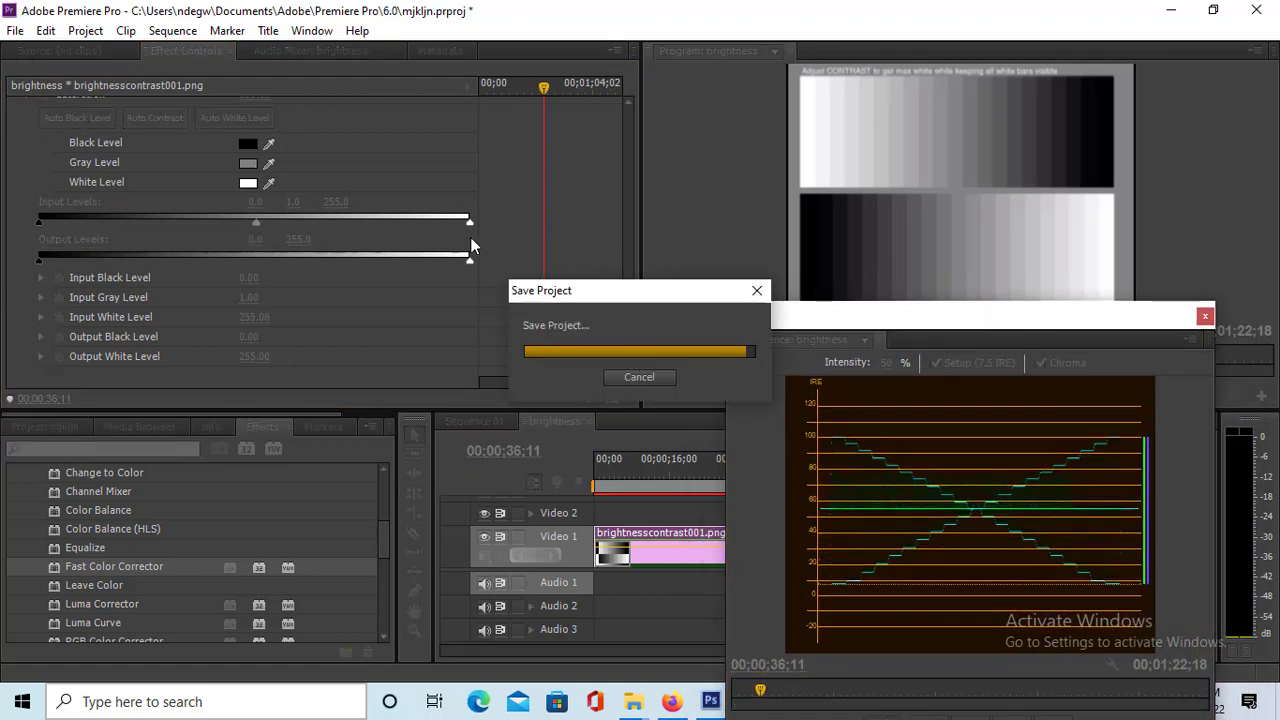
- Try an input white level of 200.67 on the grayscale chart, compare the waveform, and return the level to 255
left_click_drag(469, 225, 378, 228)
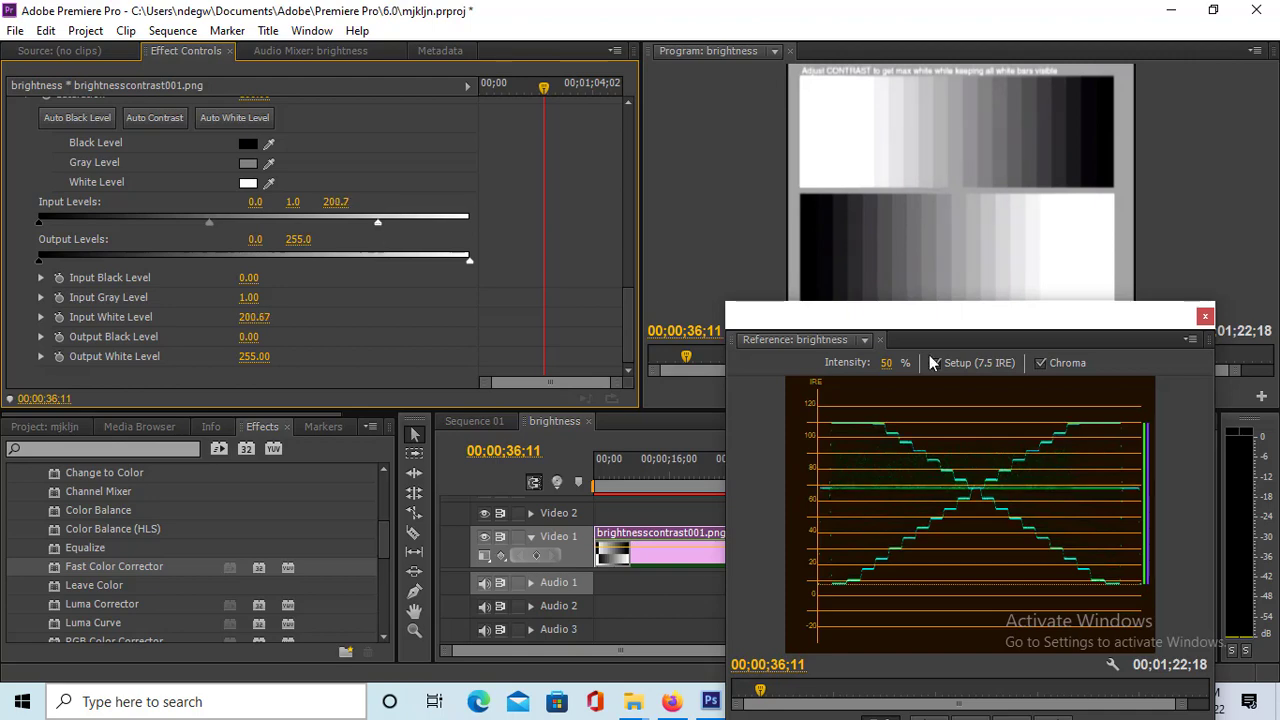
left_click_drag(986, 327, 998, 265)
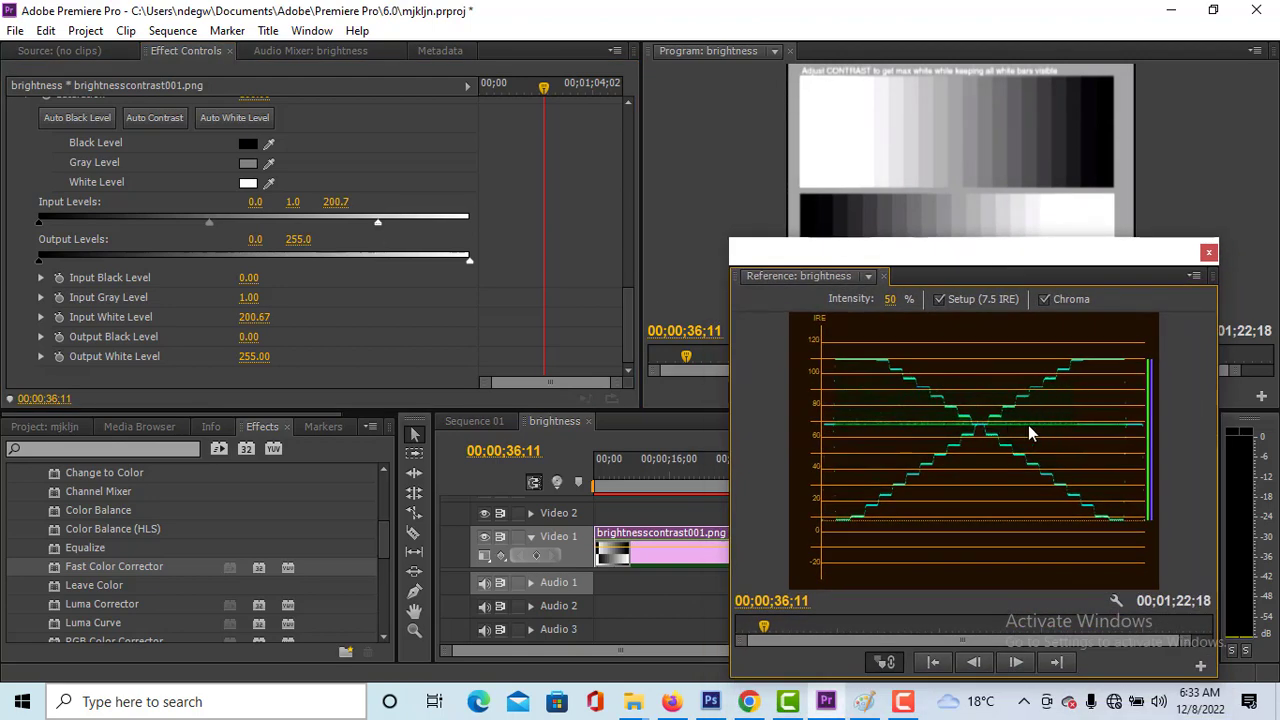
left_click_drag(377, 221, 482, 236)
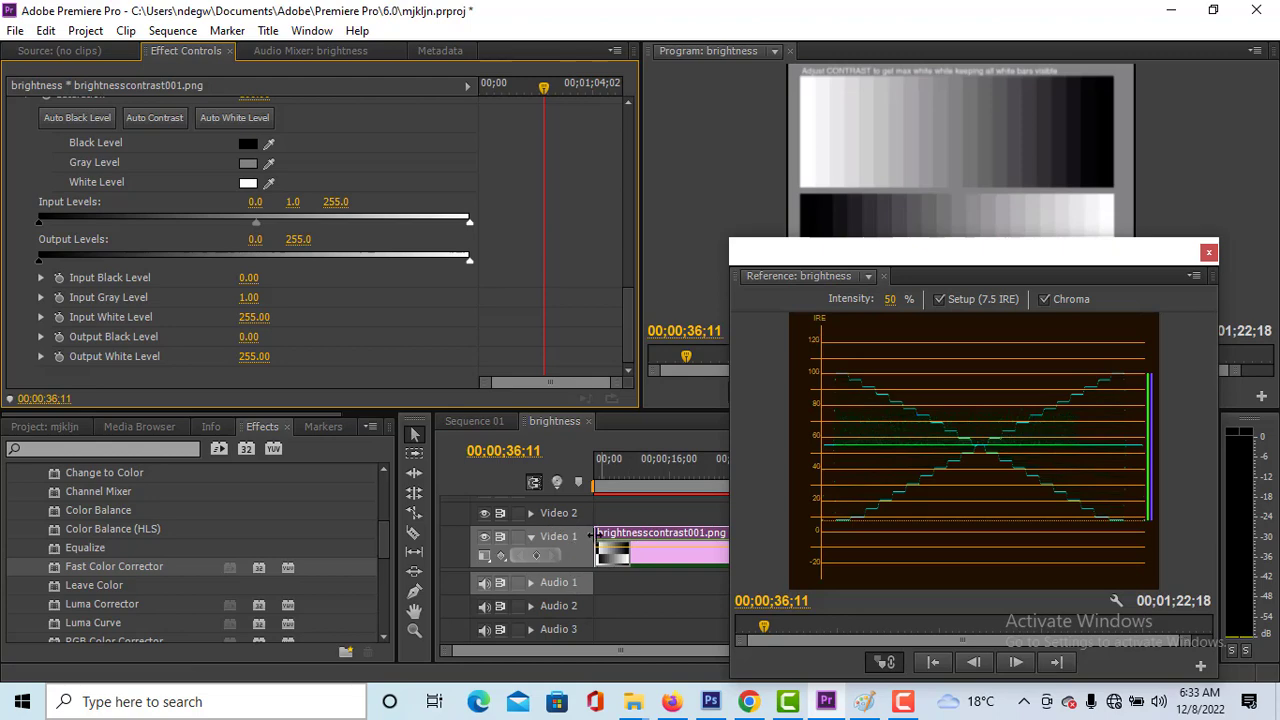
- Apply Fast Color Corrector to the interview clip in Sequence 01, and move the Reference Monitor to uncover more of the picture
left_click(478, 421)
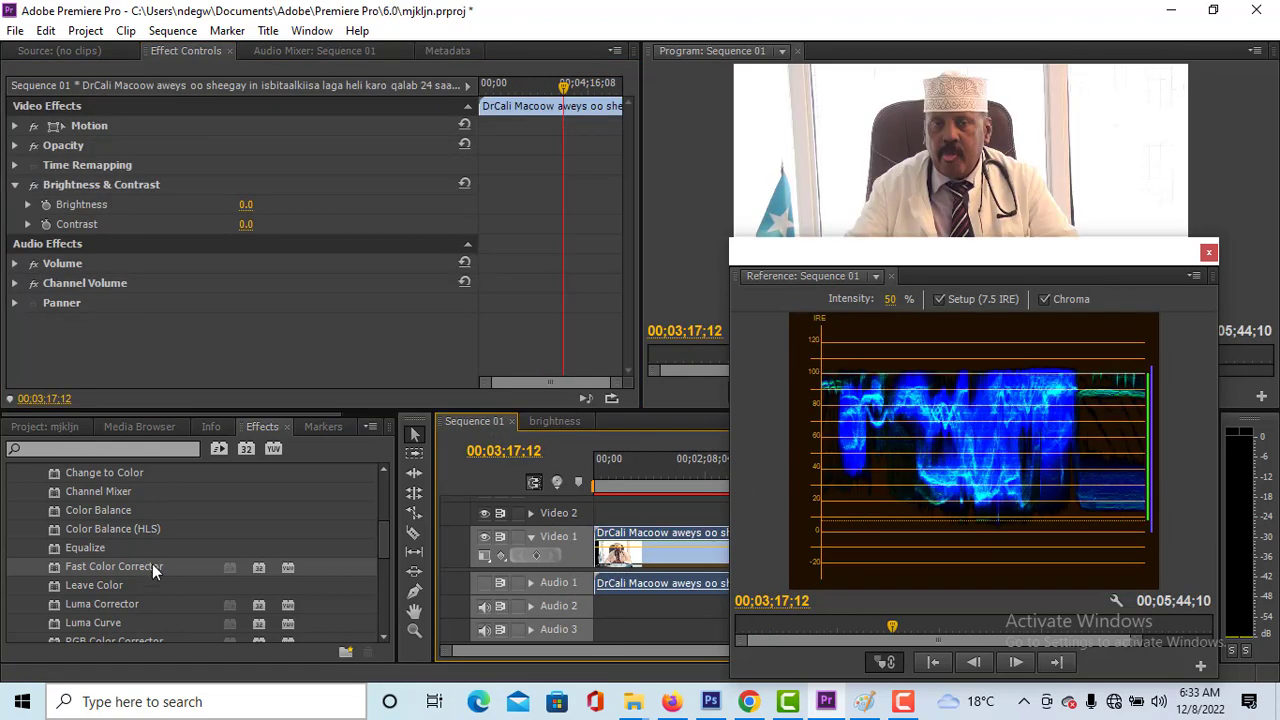
left_click_drag(150, 571, 689, 558)
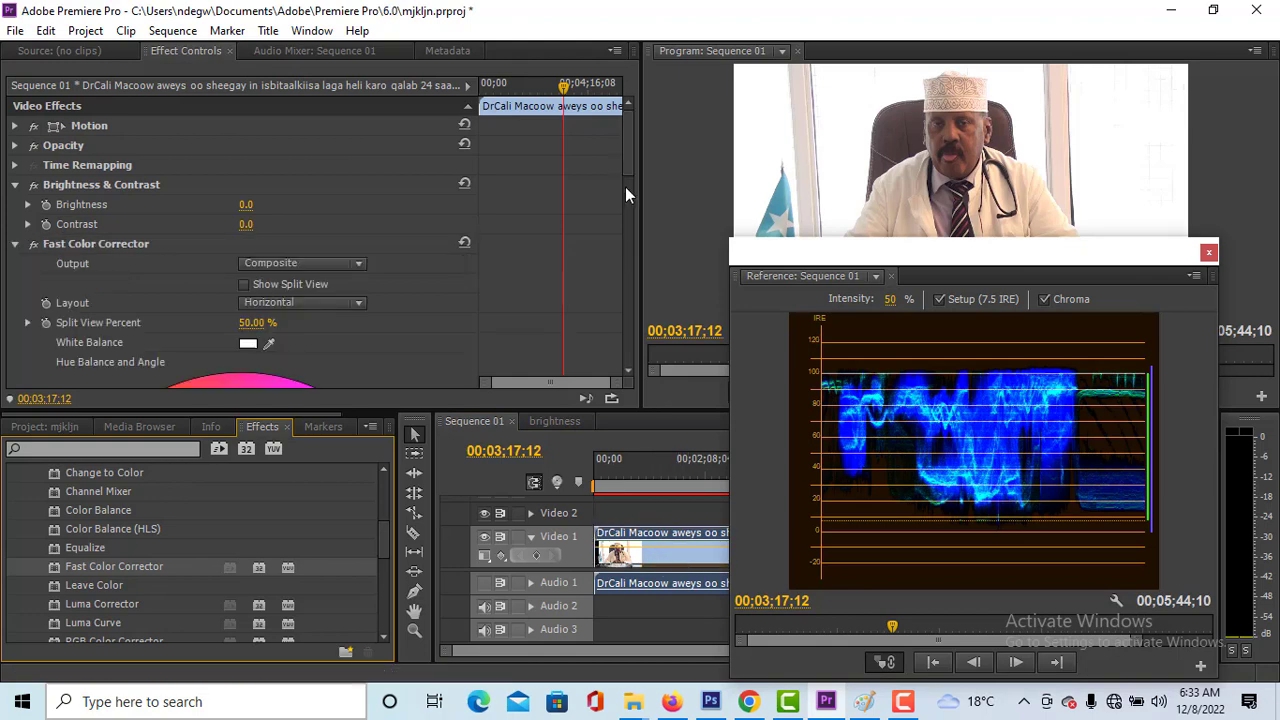
left_click_drag(628, 146, 643, 345)
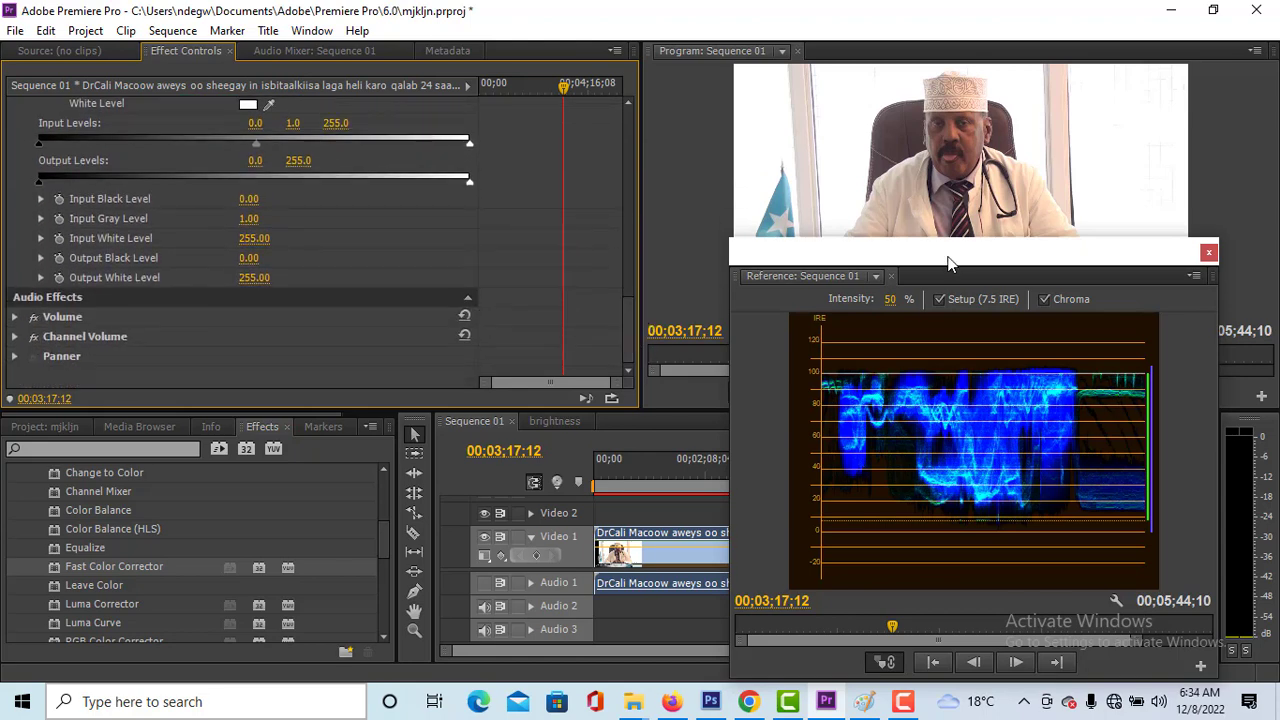
left_click_drag(950, 263, 941, 315)
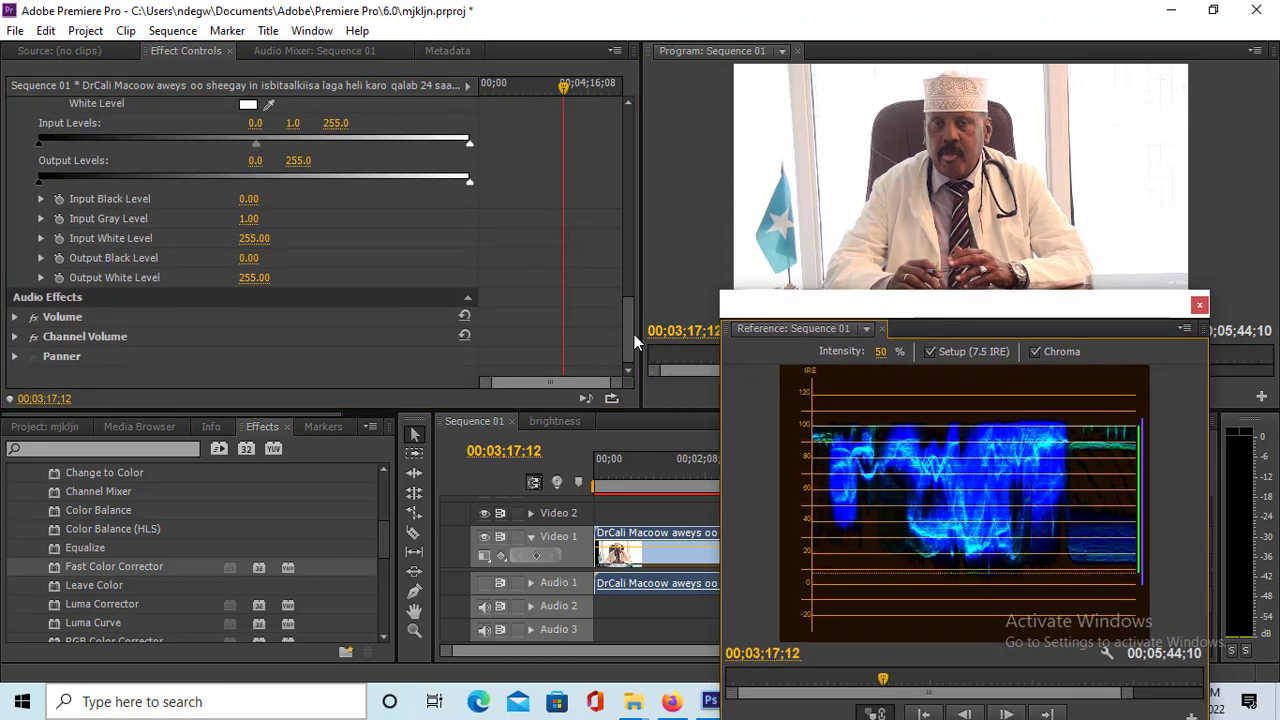
- Try input gray levels of 0.60 and 0.30 in the interview clip's Fast Color Corrector, and set it to 0.48
left_click_drag(634, 334, 623, 314)
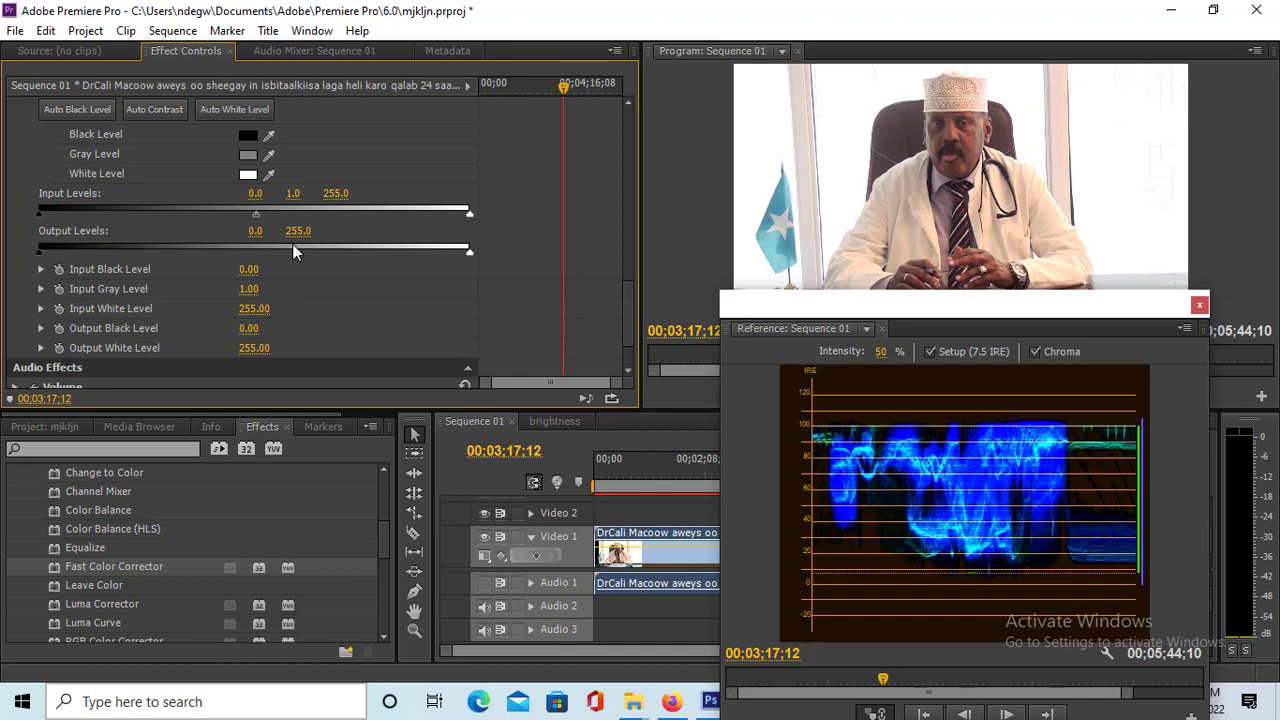
left_click_drag(256, 217, 222, 219)
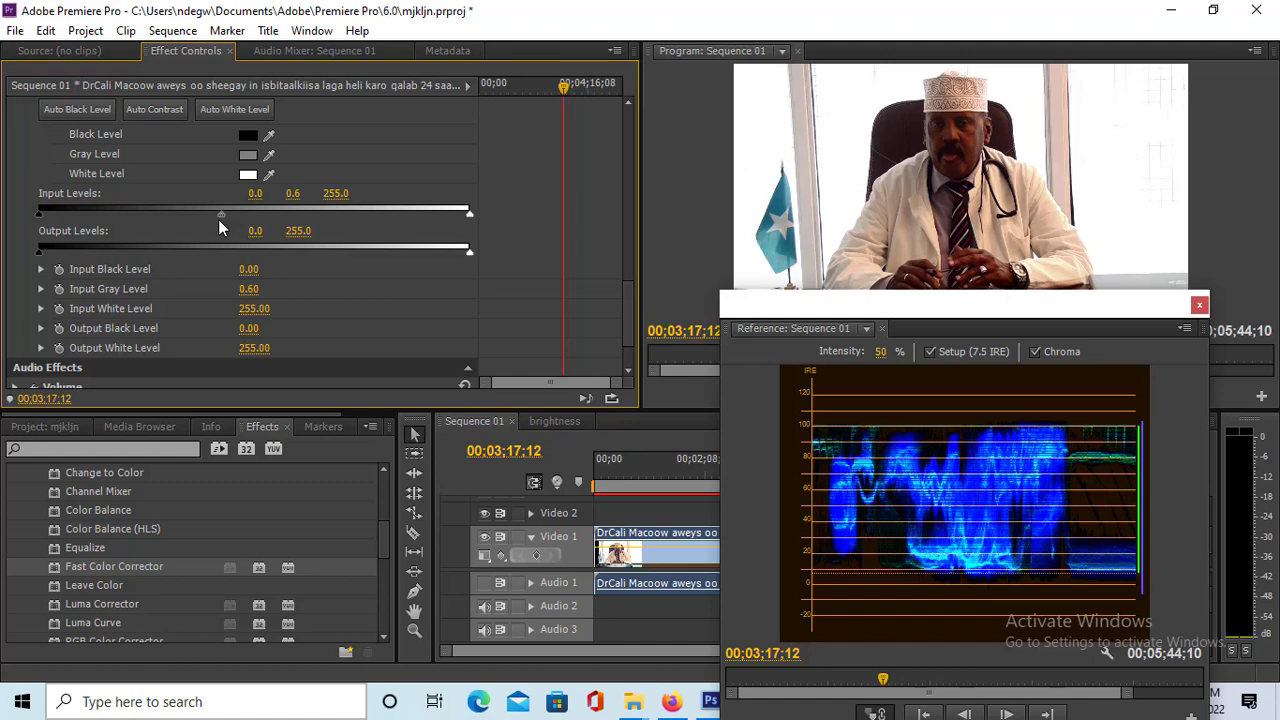
left_click_drag(224, 217, 184, 210)
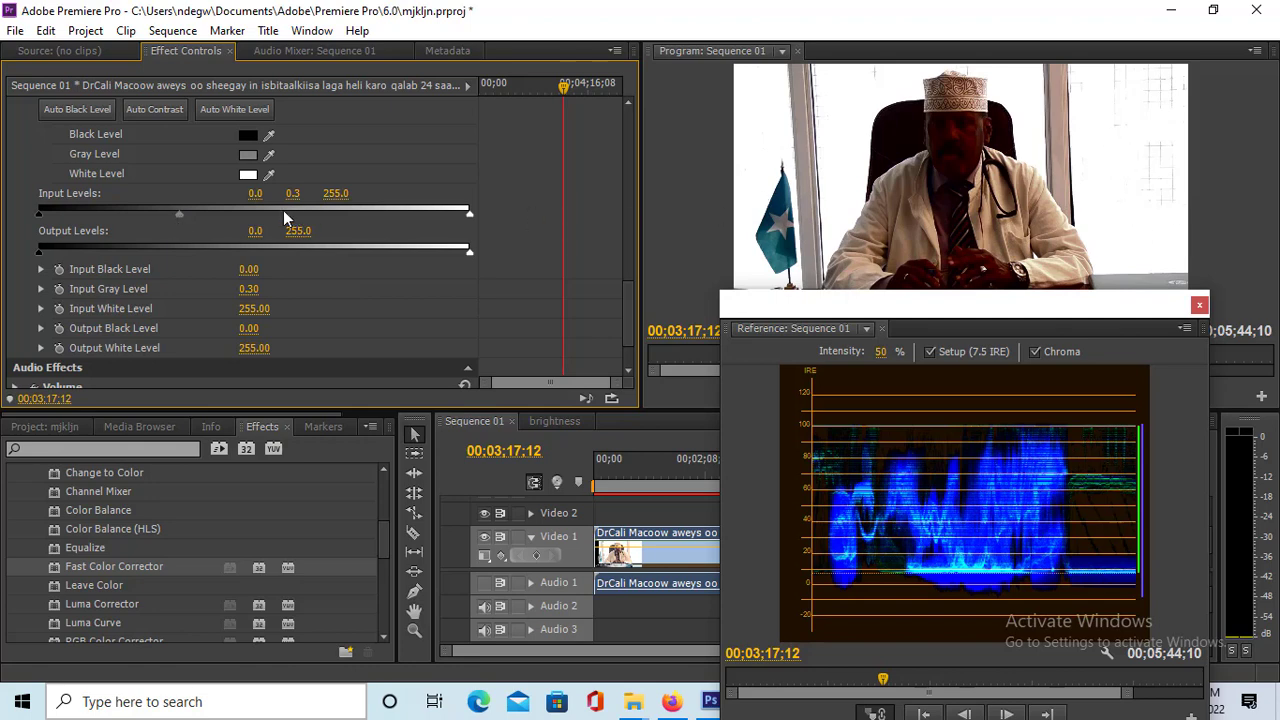
left_click_drag(178, 215, 209, 221)
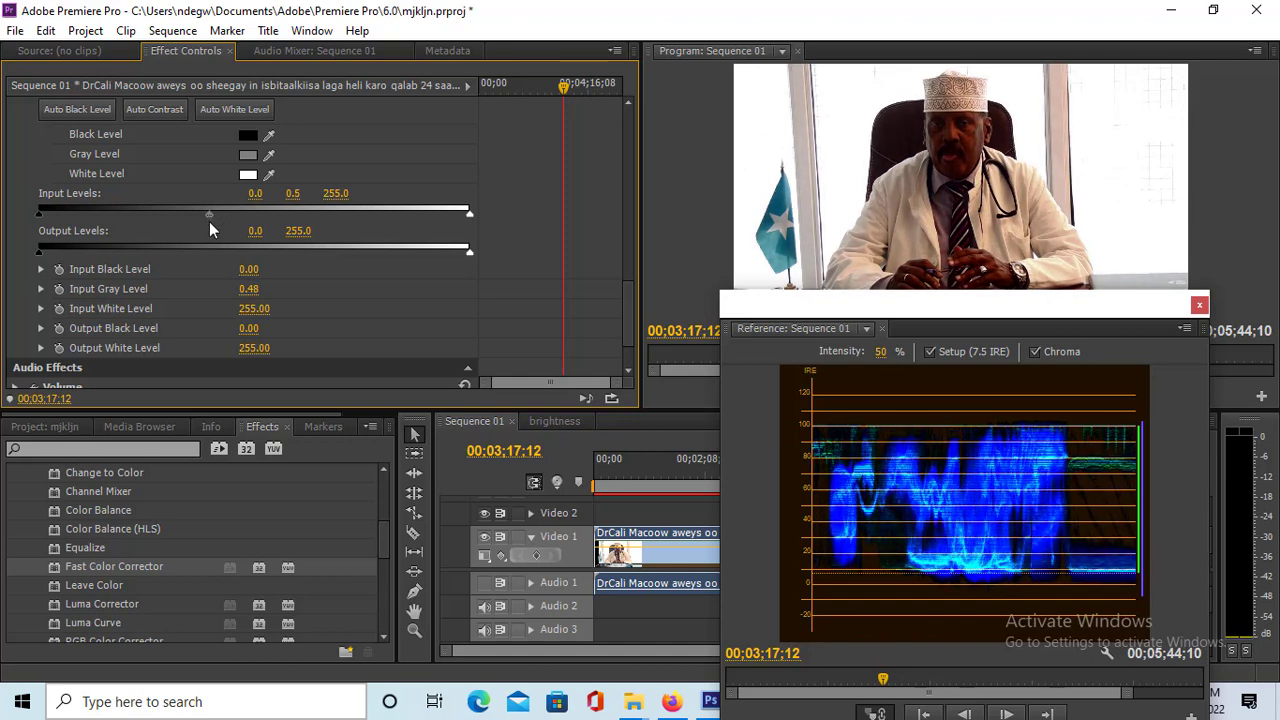
- Toggle Fast Color Corrector off and on for the interview clip to compare the original and corrected picture
scroll(155, 237, "up", 10)
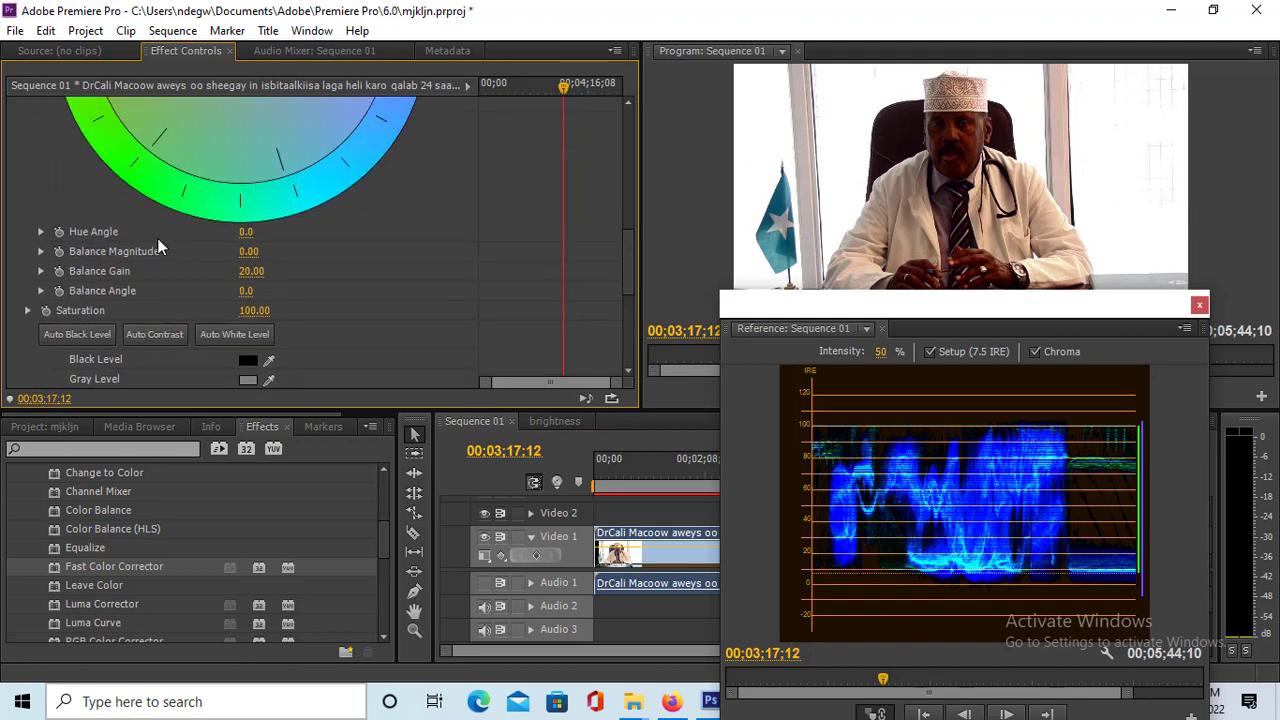
scroll(162, 238, "up", 4)
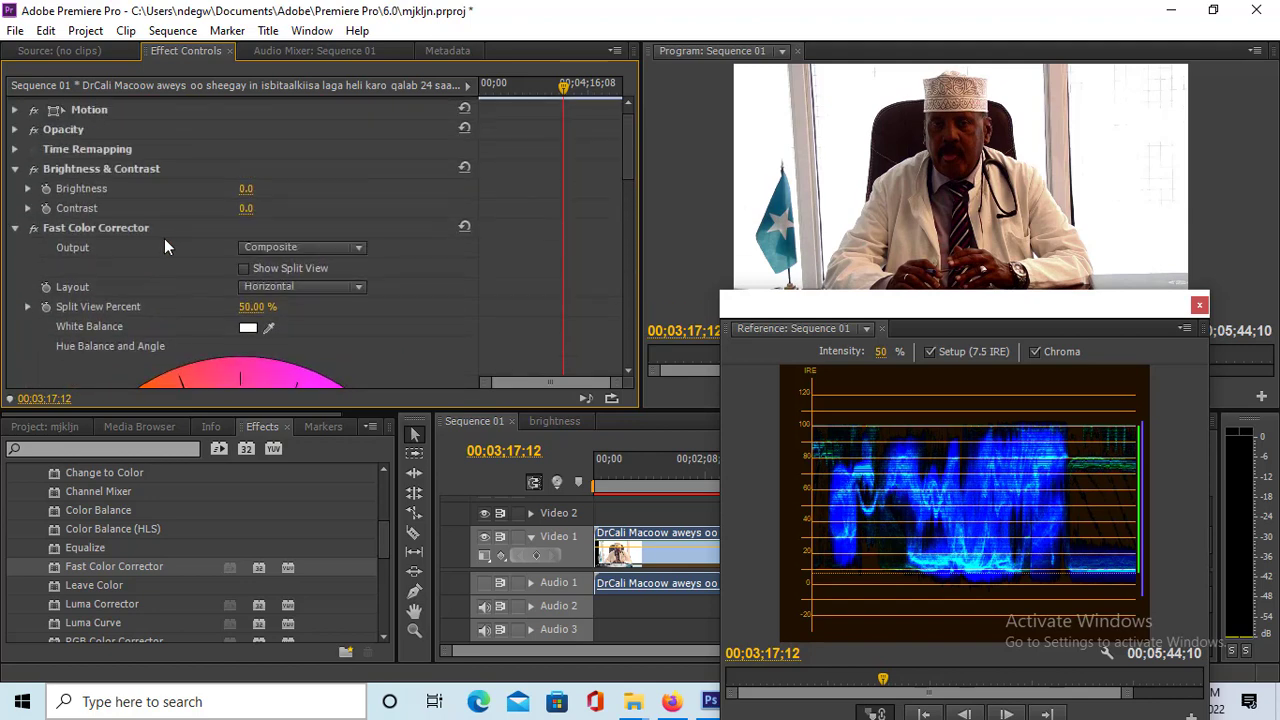
left_click(33, 228)
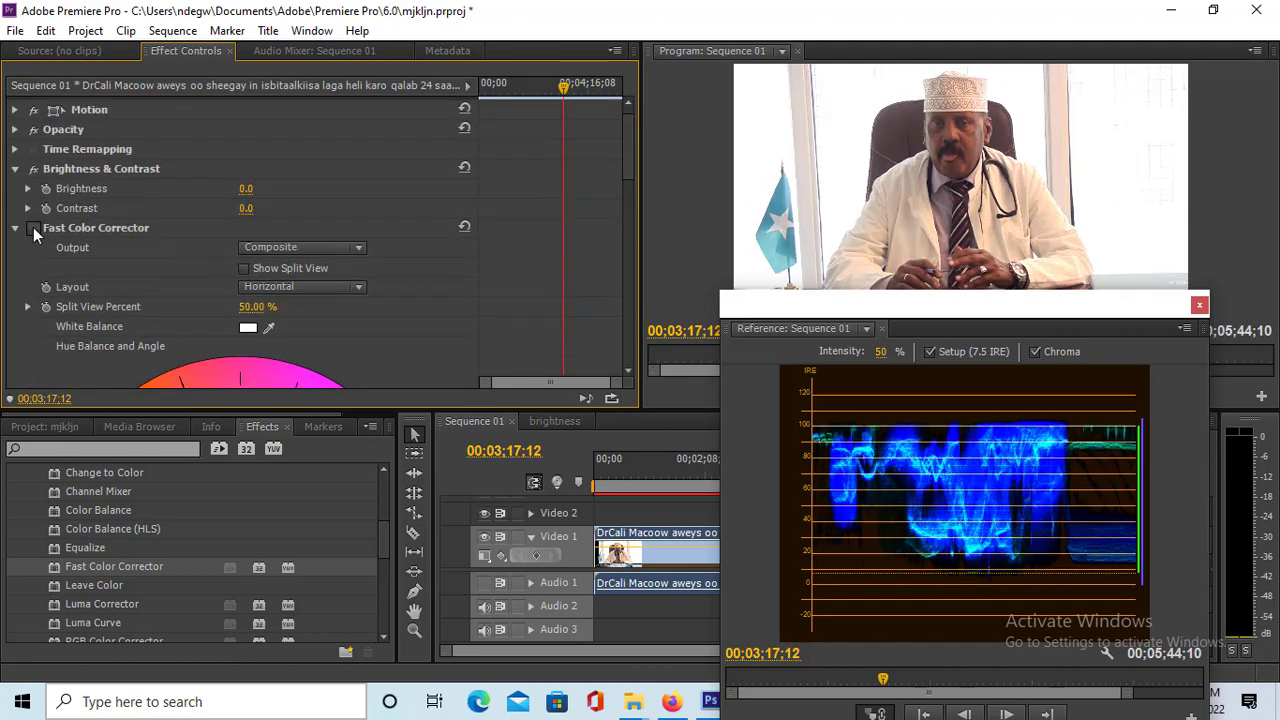
left_click(33, 228)
left_click(33, 228)
left_click(33, 227)
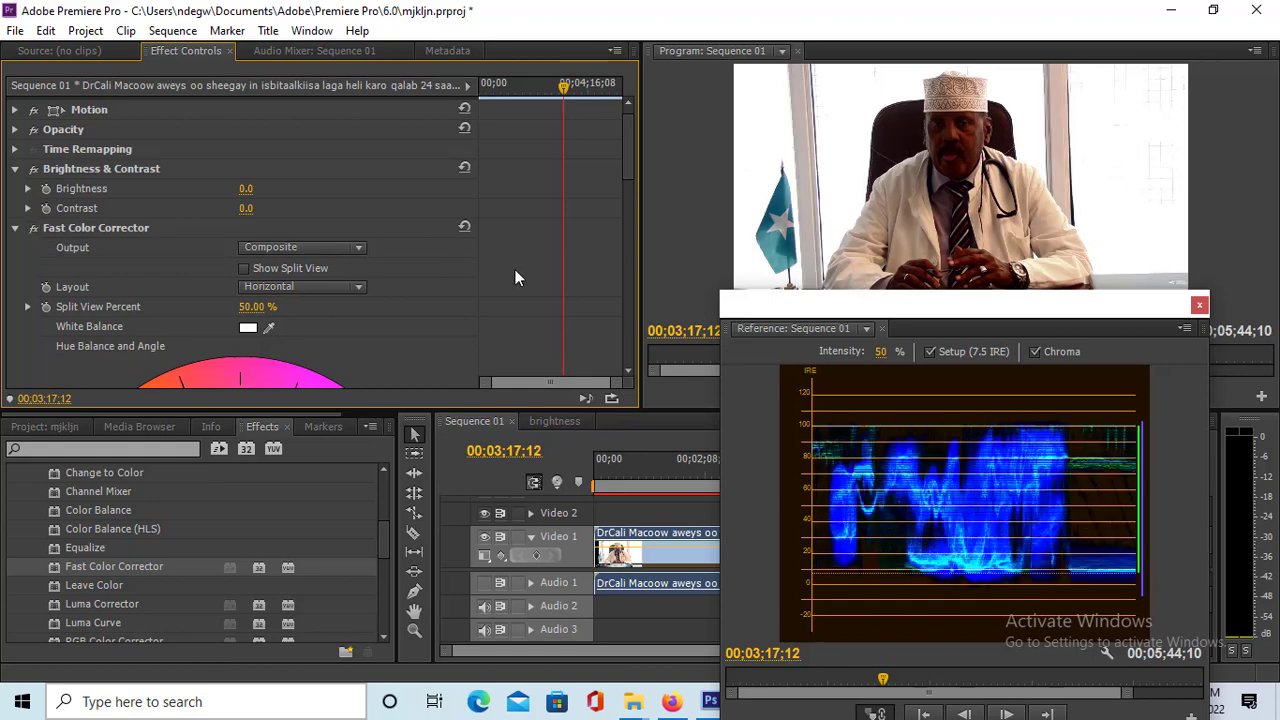
- Raise the interview clip's input gray level in Fast Color Corrector to 0.63
left_click_drag(625, 183, 621, 356)
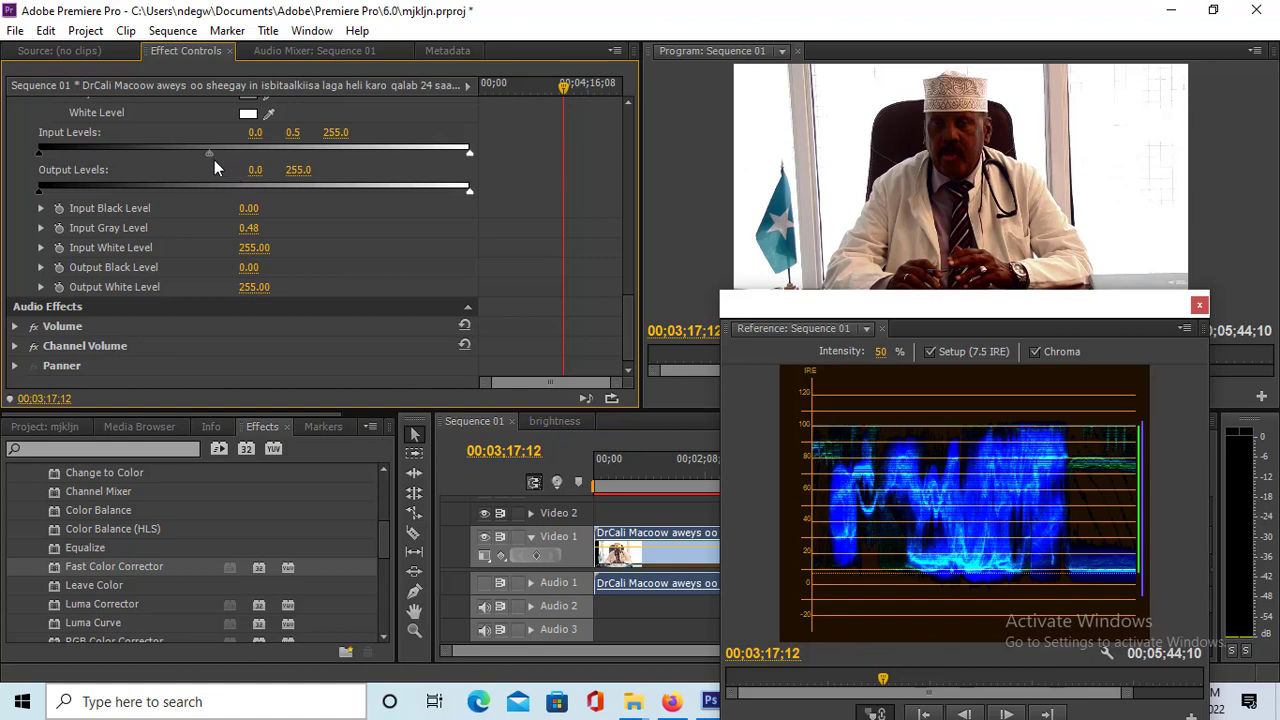
left_click_drag(210, 155, 228, 154)
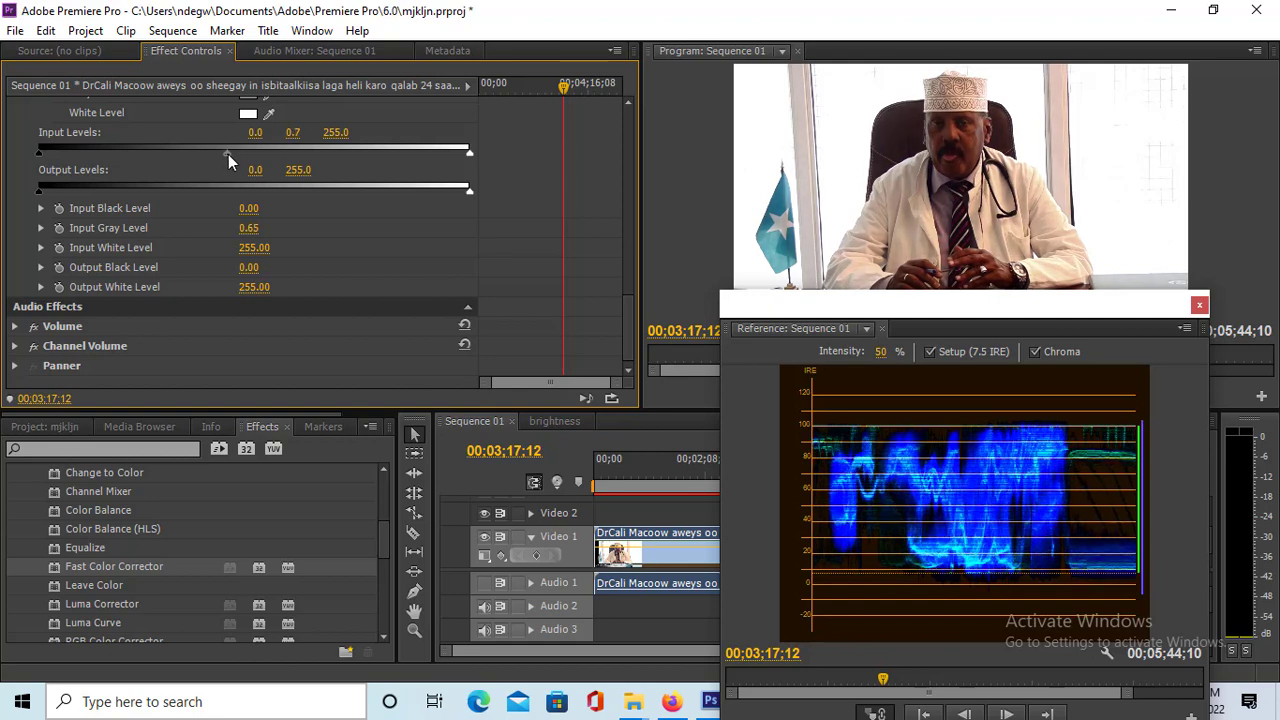
left_click_drag(228, 154, 226, 155)
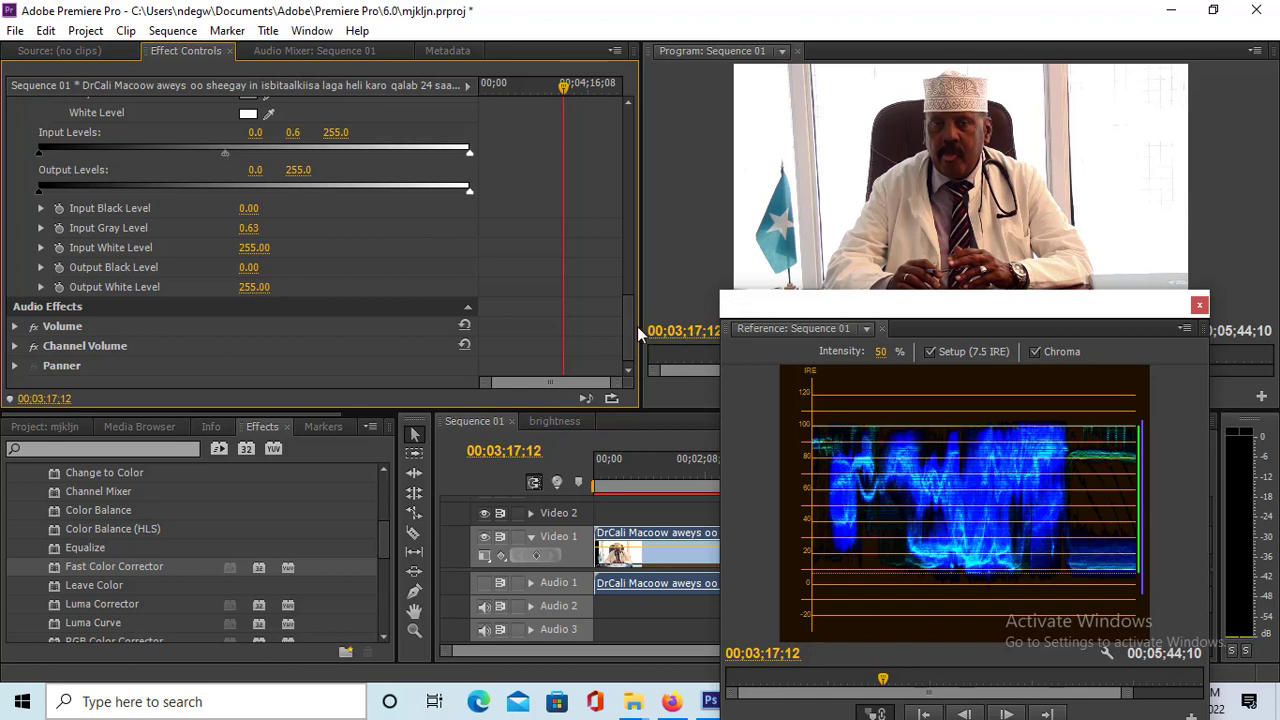
- Compare the interview picture and waveform with the new gray level by switching Fast Color Corrector off and on
scroll(625, 292, "up", 2)
left_click_drag(625, 292, 638, 119)
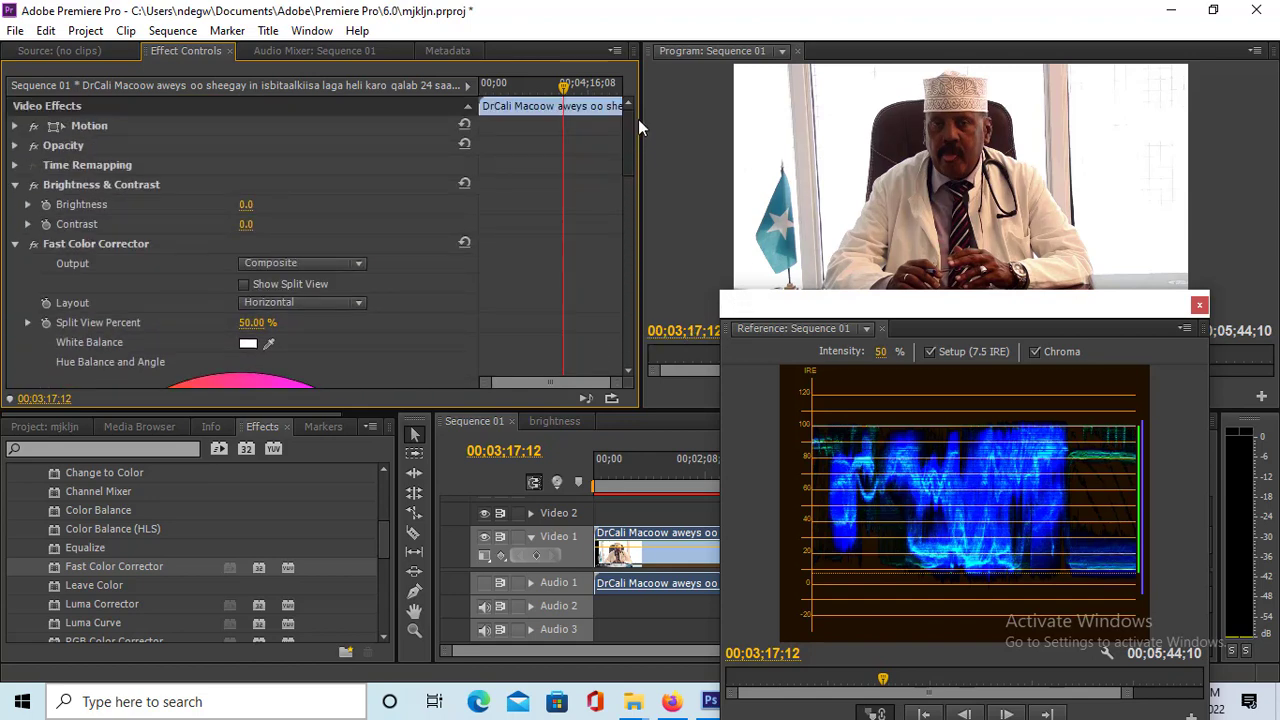
left_click(29, 244)
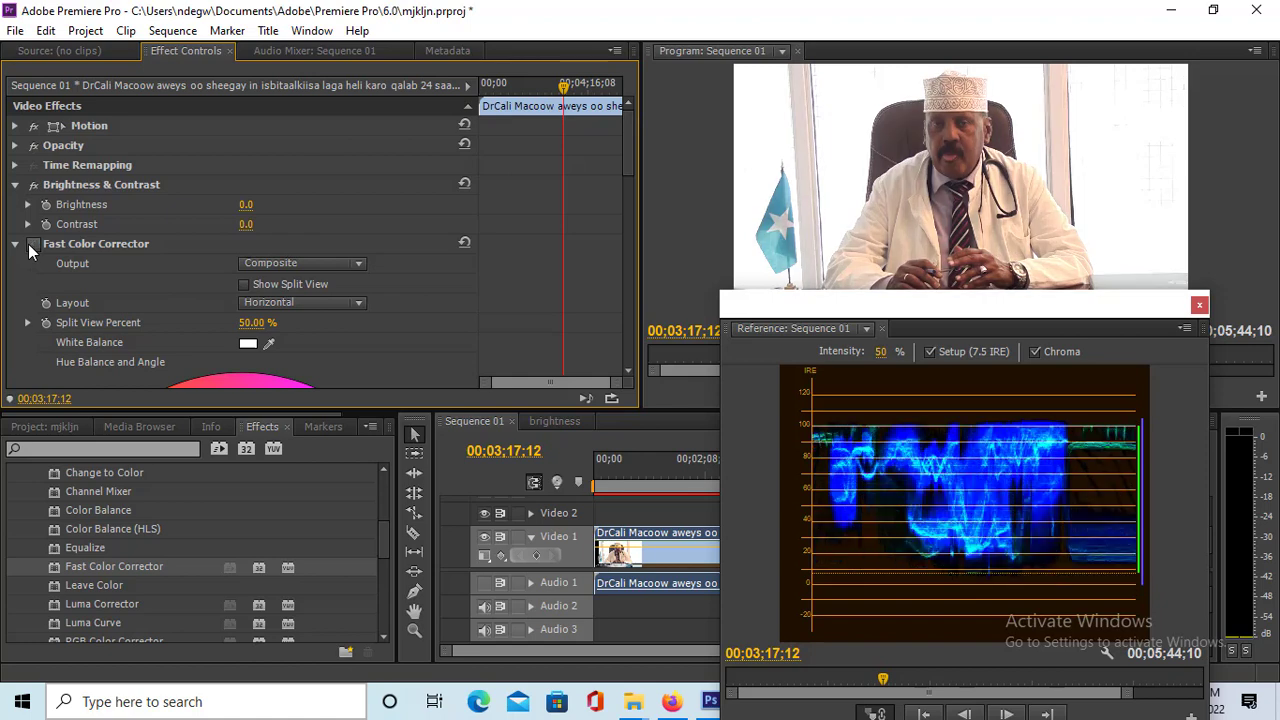
left_click(29, 244)
left_click(29, 244)
left_click(29, 244)
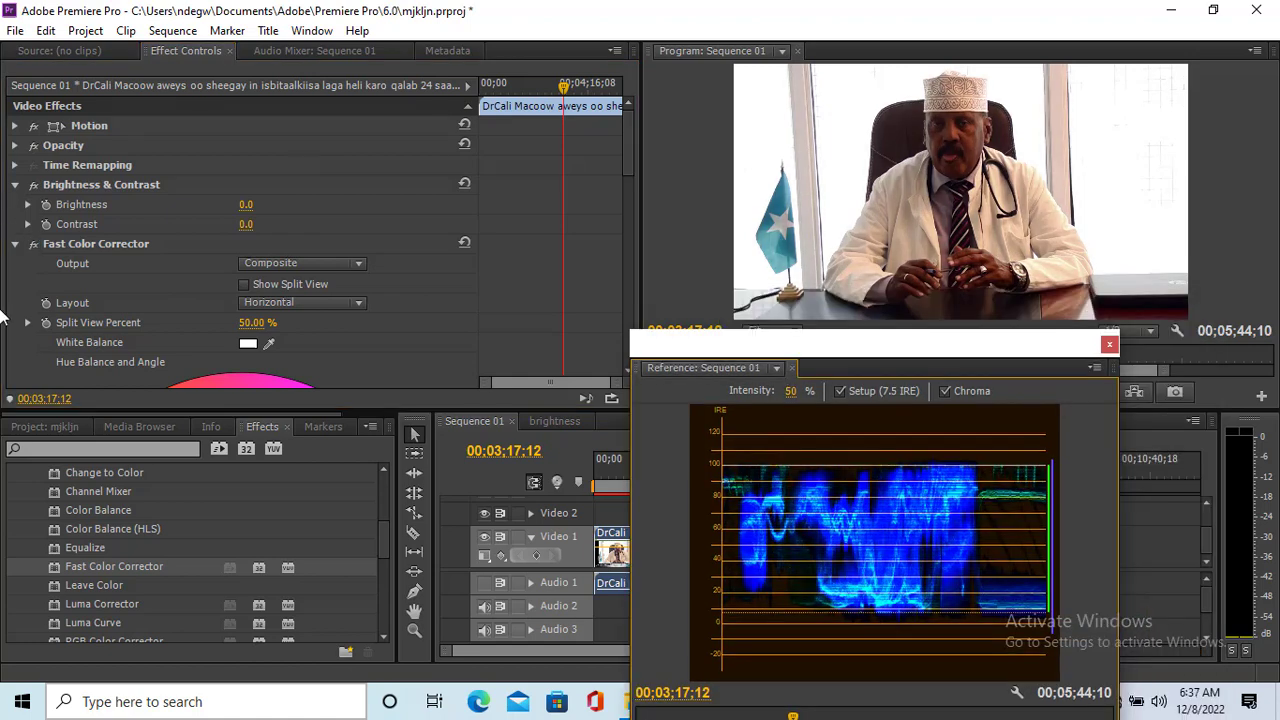
- Disable Fast Color Corrector and apply another Brightness & Contrast effect to the interview clip
left_click(33, 244)
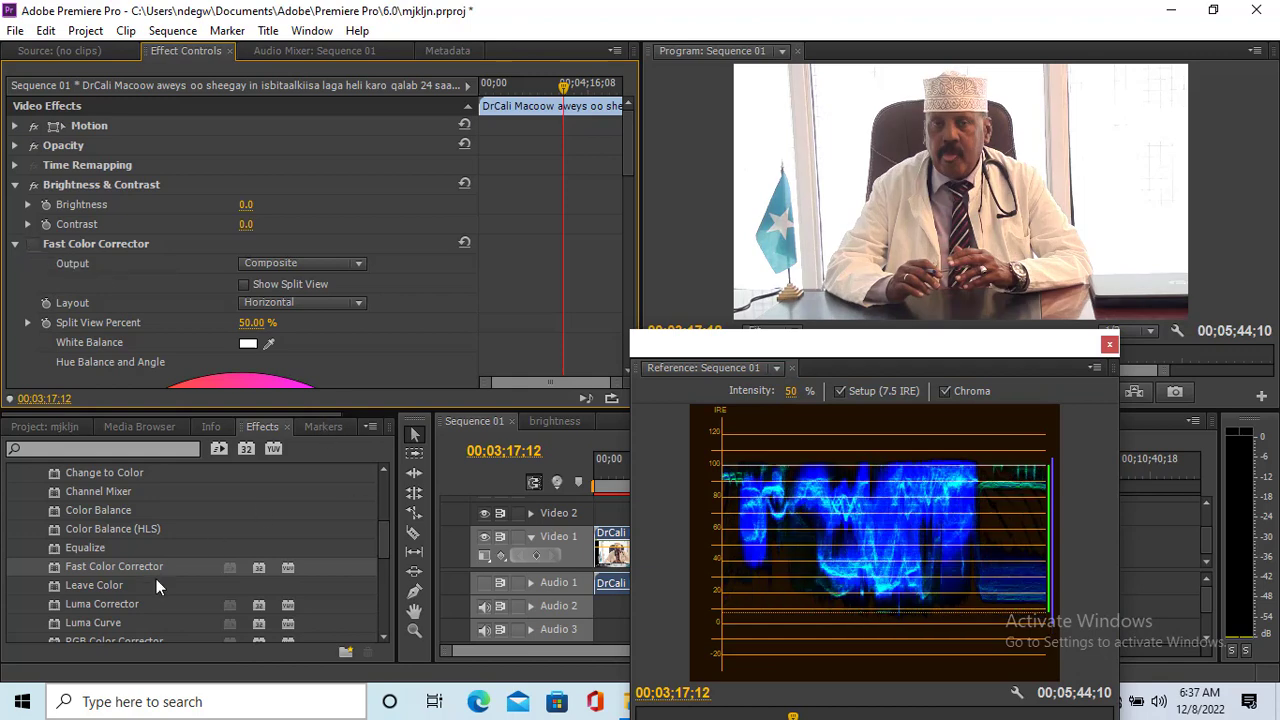
scroll(150, 565, "up", 3)
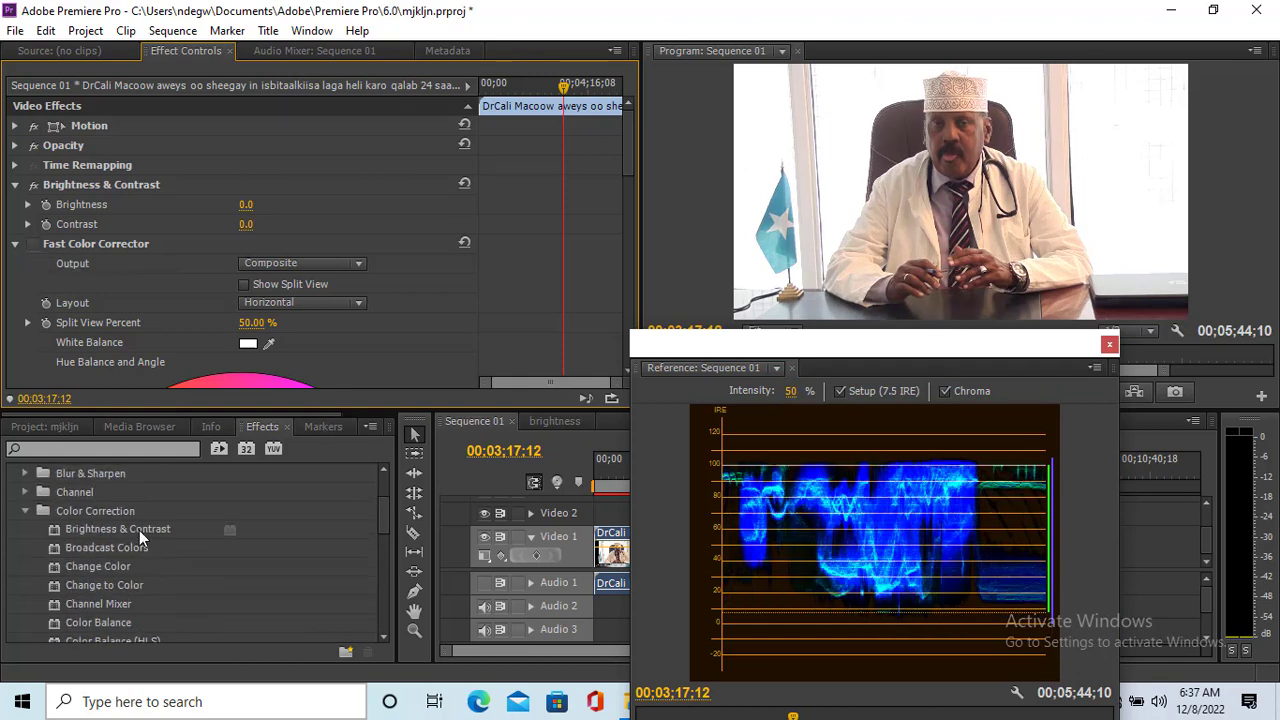
left_click_drag(139, 530, 612, 549)
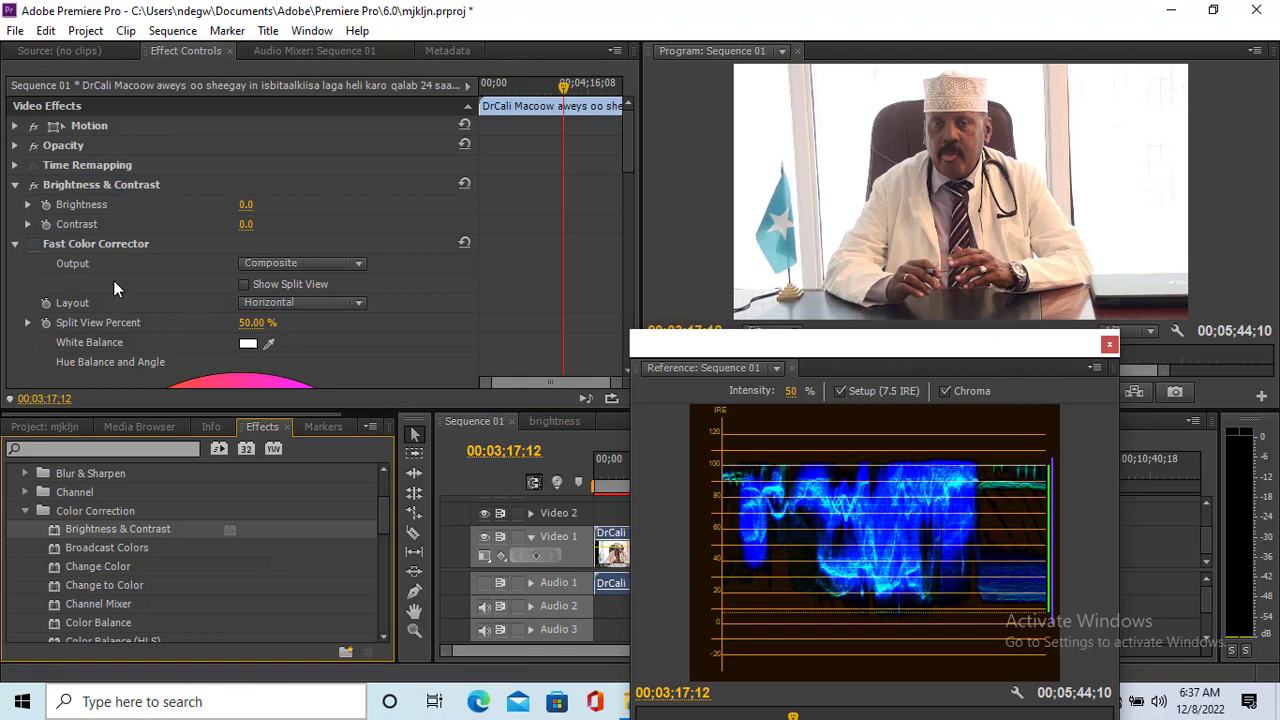
- Try a brightness of 66 in the interview clip's Brightness & Contrast effect, and reset the effect
left_click(28, 205)
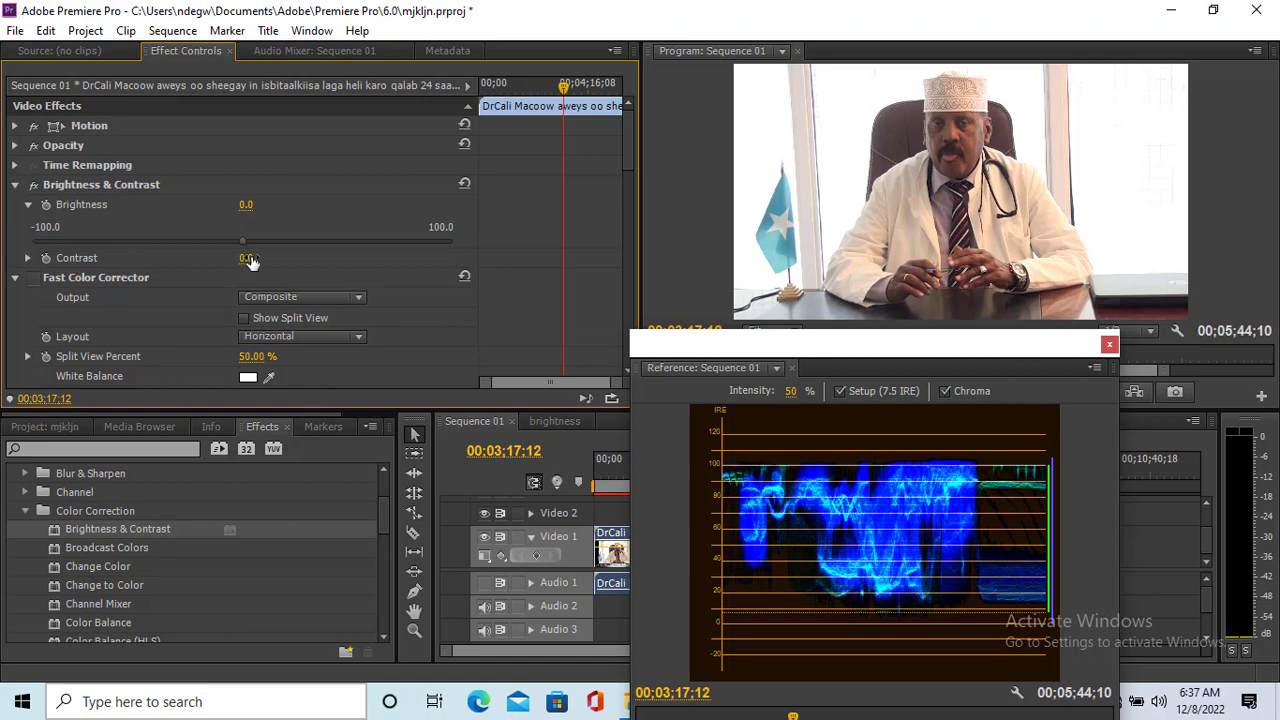
left_click_drag(243, 211, 309, 211)
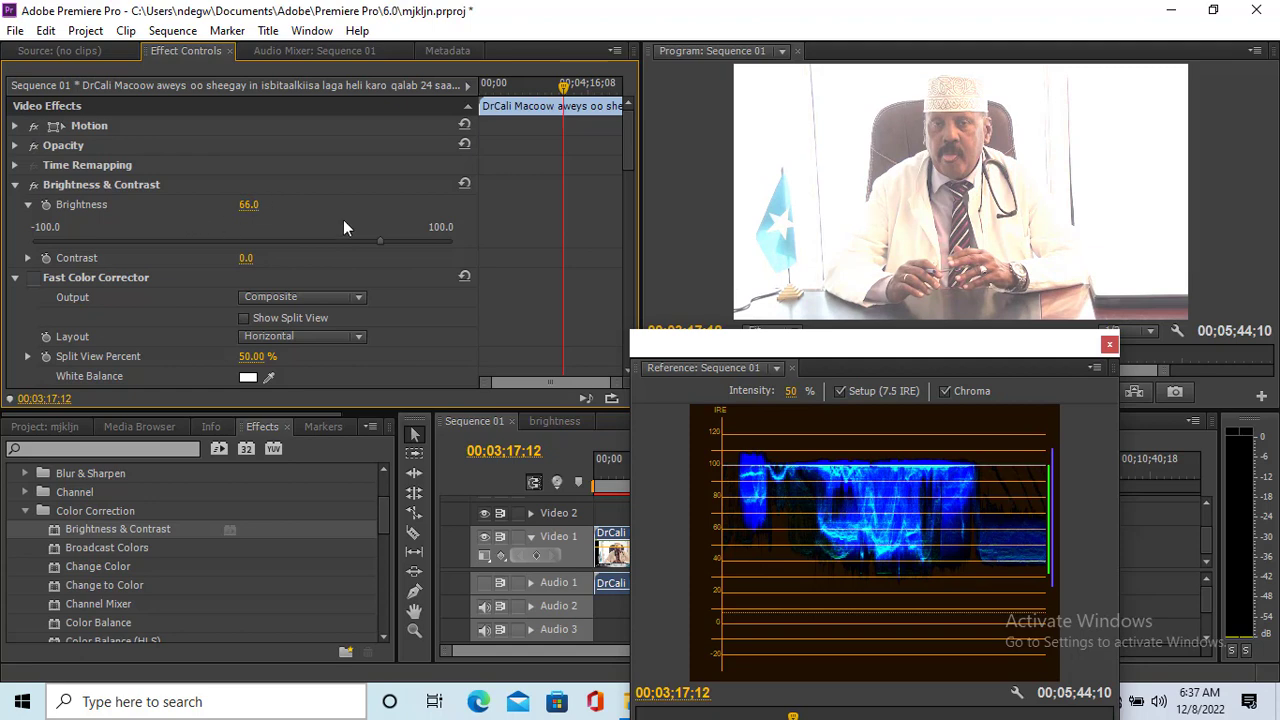
left_click(464, 184)
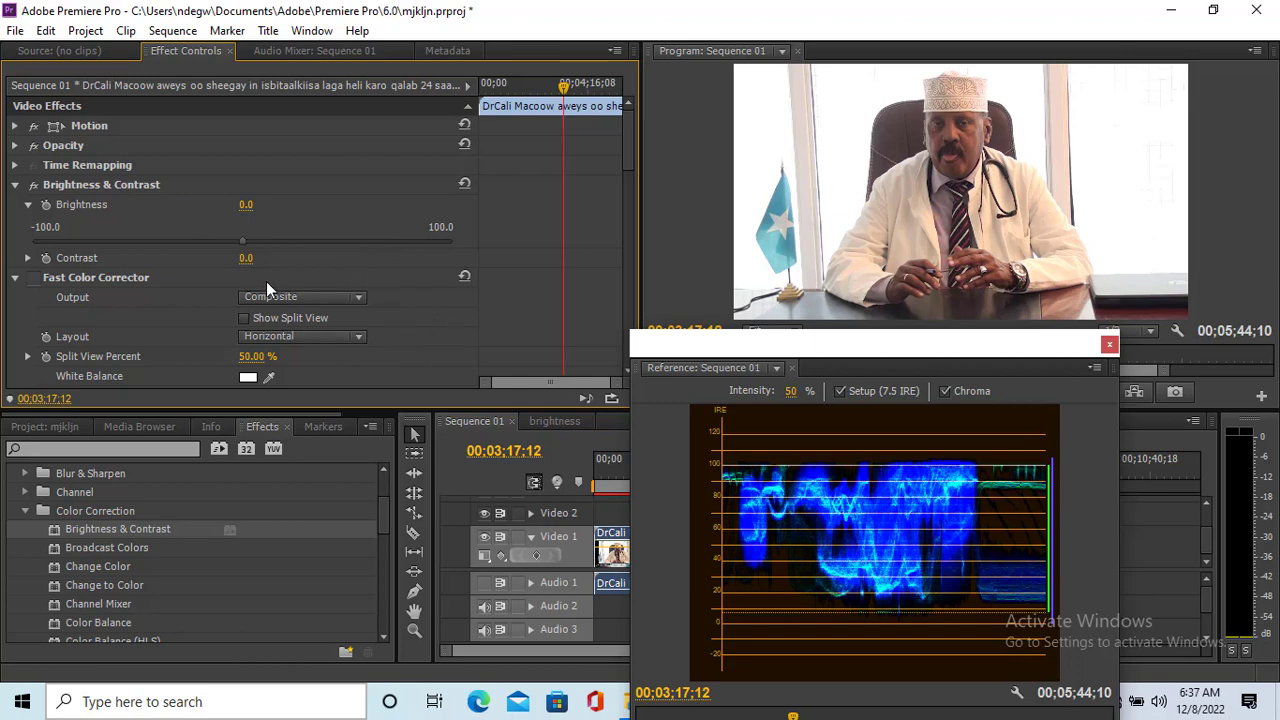
- Try a contrast of 76 in the interview clip's Brightness & Contrast effect, and reset the effect
left_click_drag(250, 263, 323, 263)
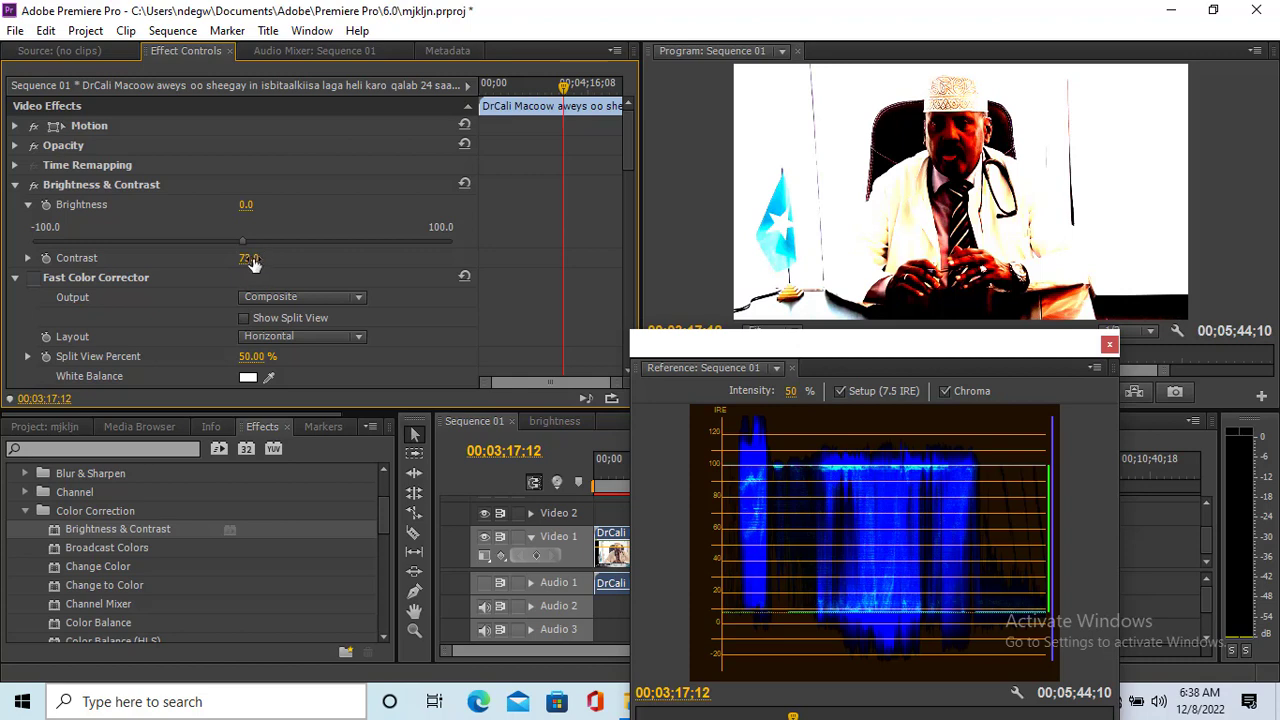
mouse_move(251, 260)
left_mouse_down()
mouse_move(280, 260)
mouse_move(233, 260)
mouse_move(256, 260)
left_mouse_up()
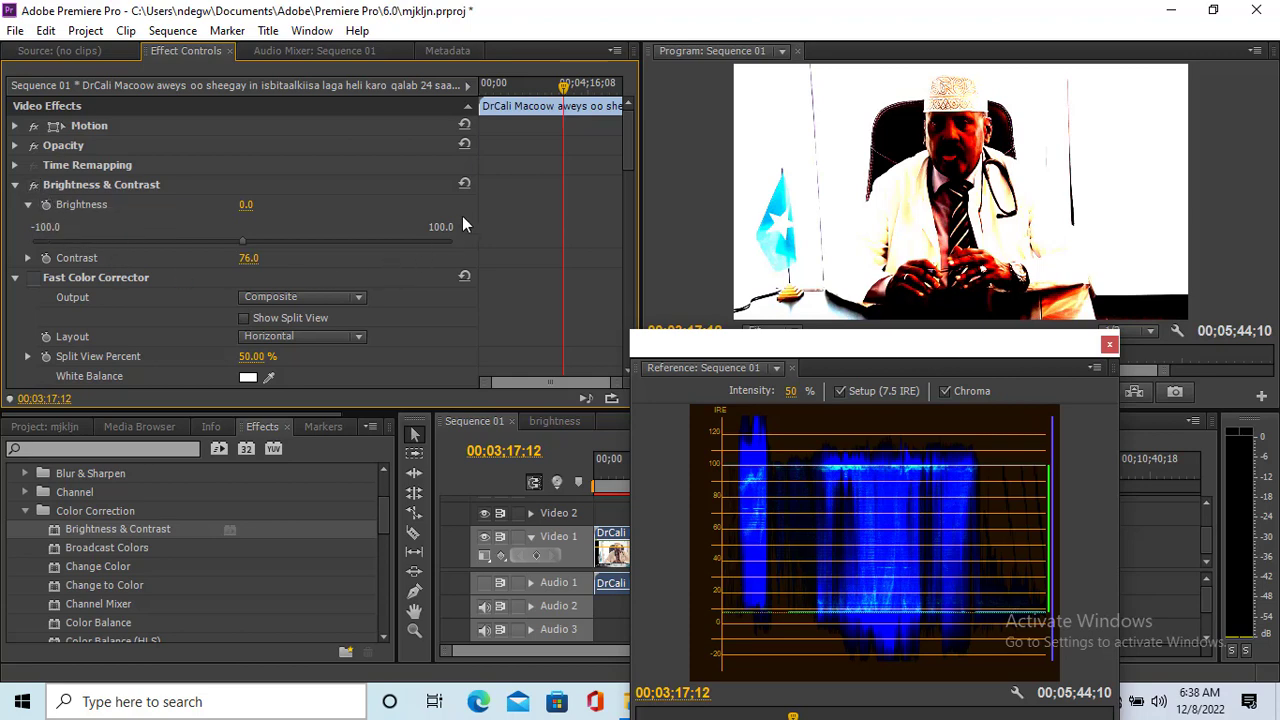
left_click(464, 183)
- Delete the Brightness & Contrast effect above Fast Color Corrector, and toggle Fast Color Corrector for comparison, leaving it enabled
left_click(83, 186)
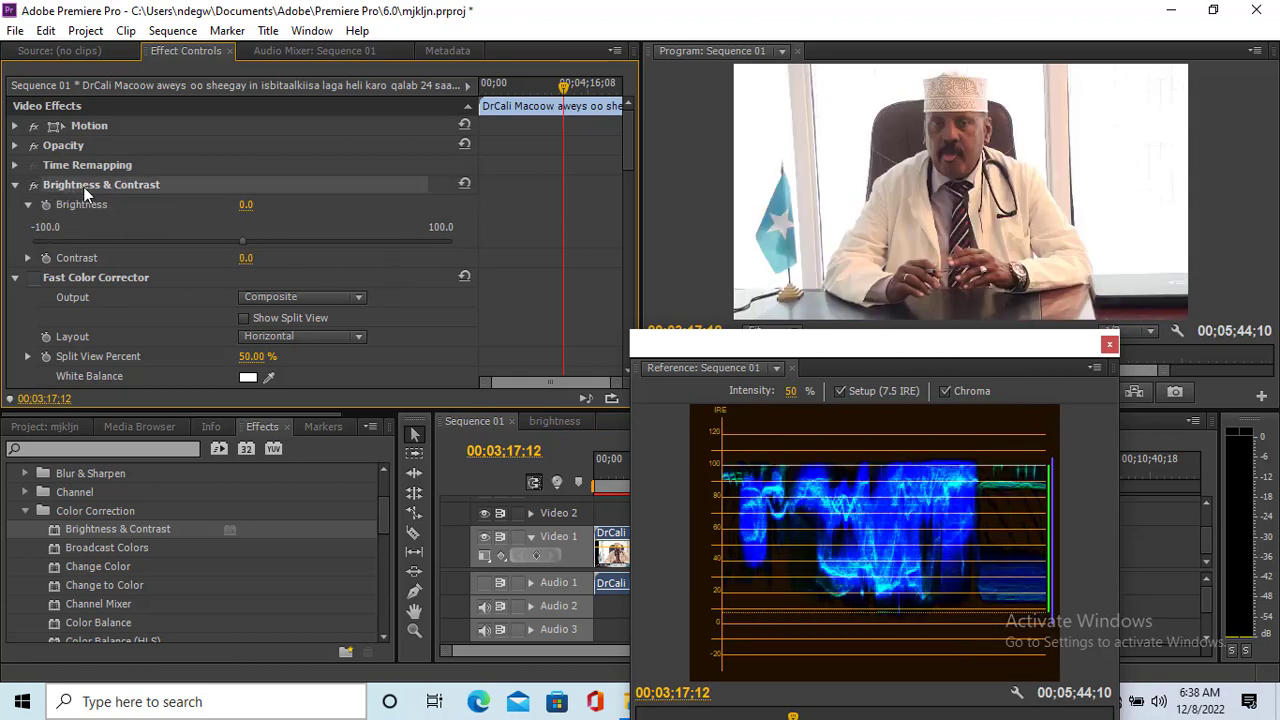
key("Delete")
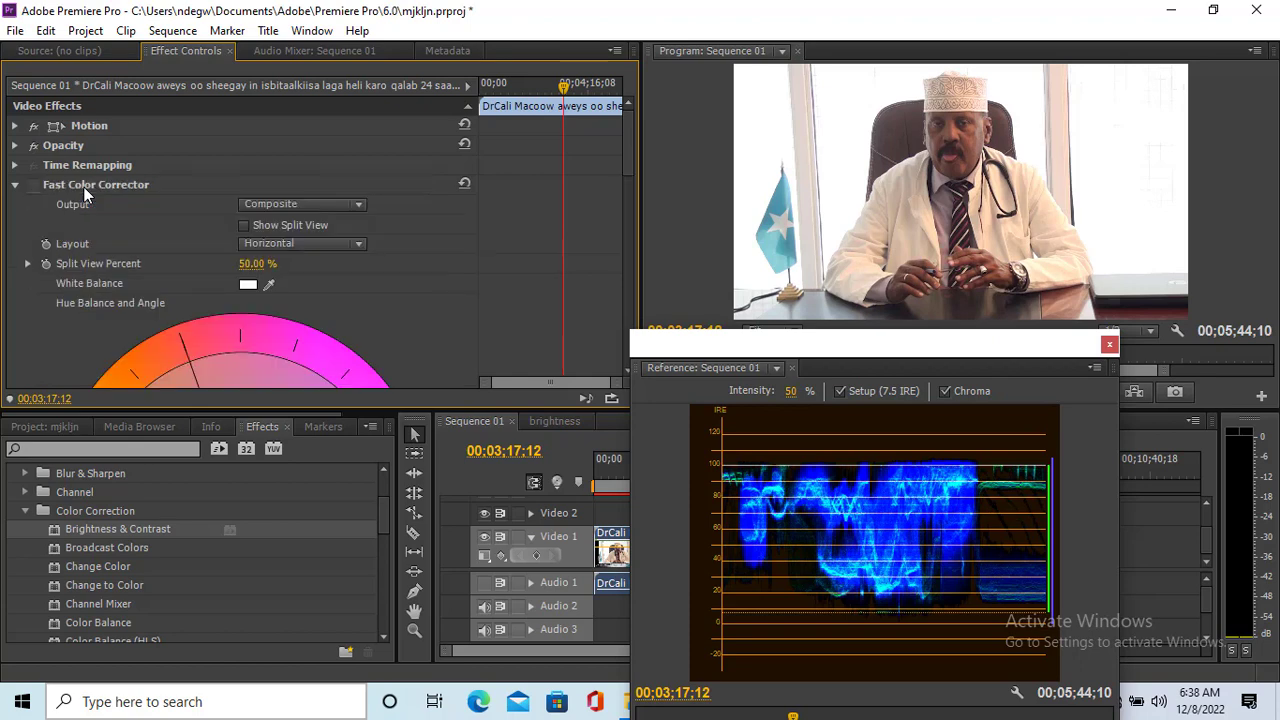
left_click(34, 190)
left_click(34, 190)
left_click(34, 190)
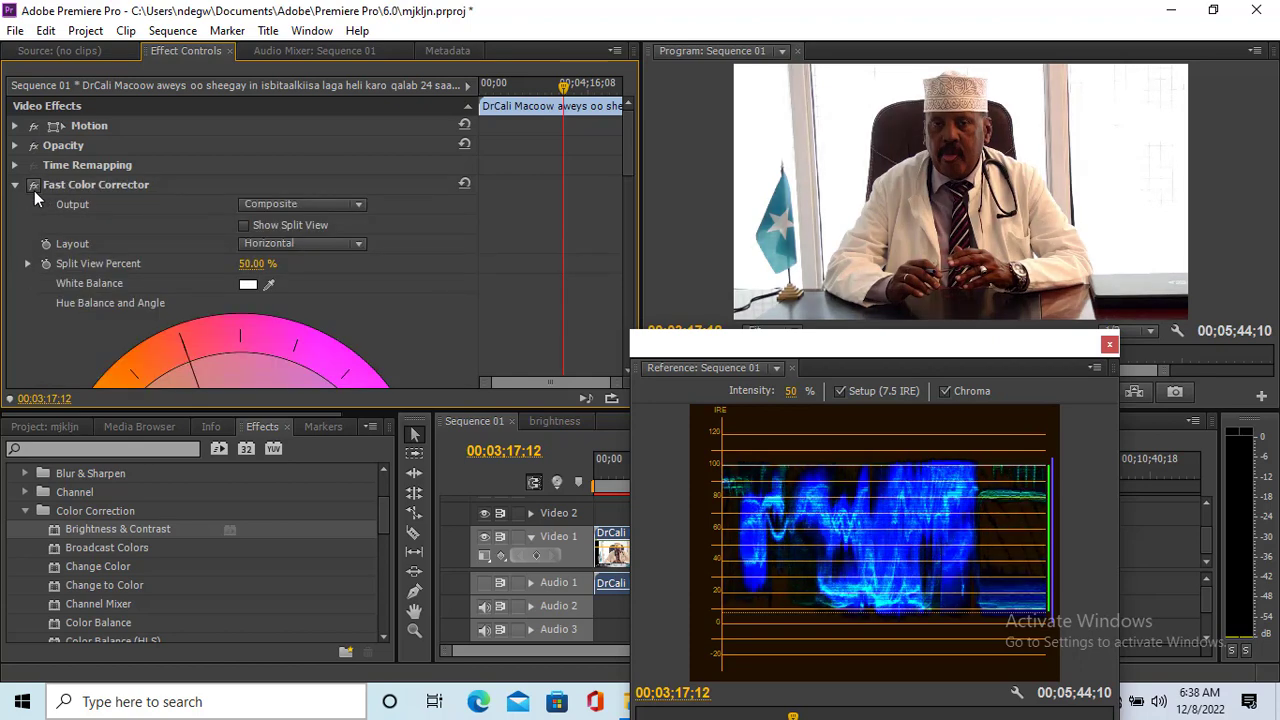
left_click(34, 190)
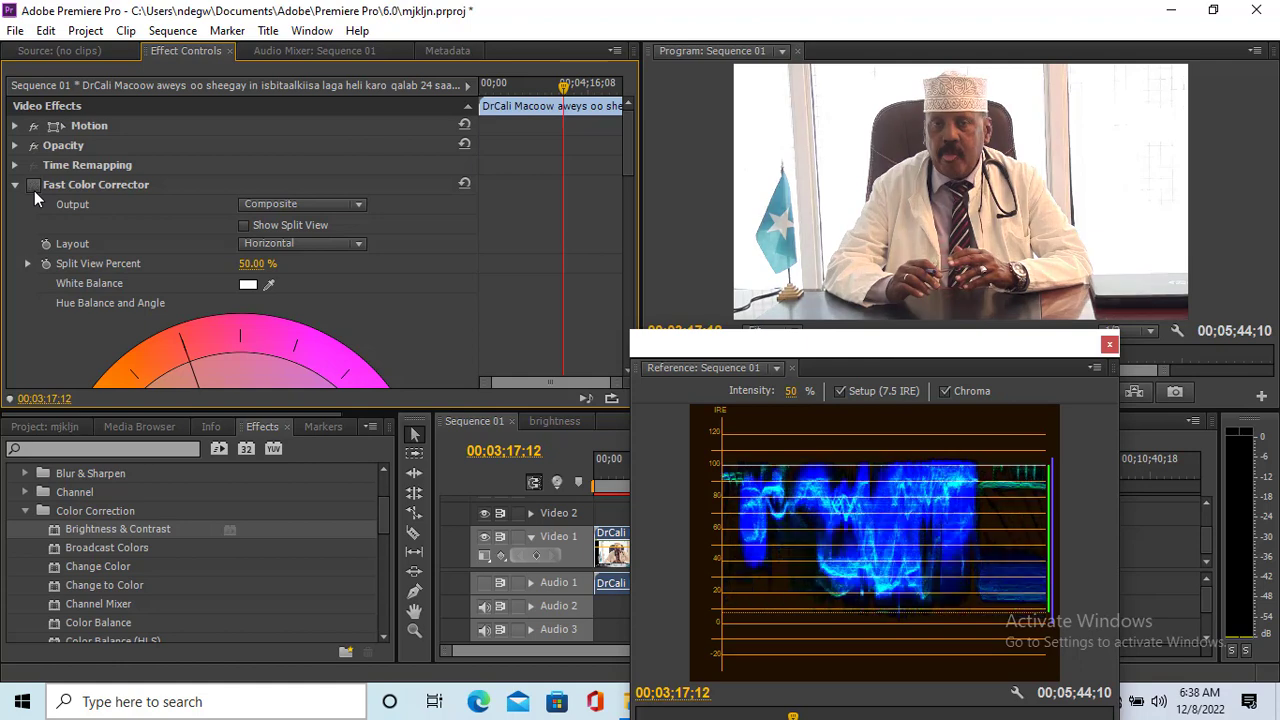
left_click(34, 190)
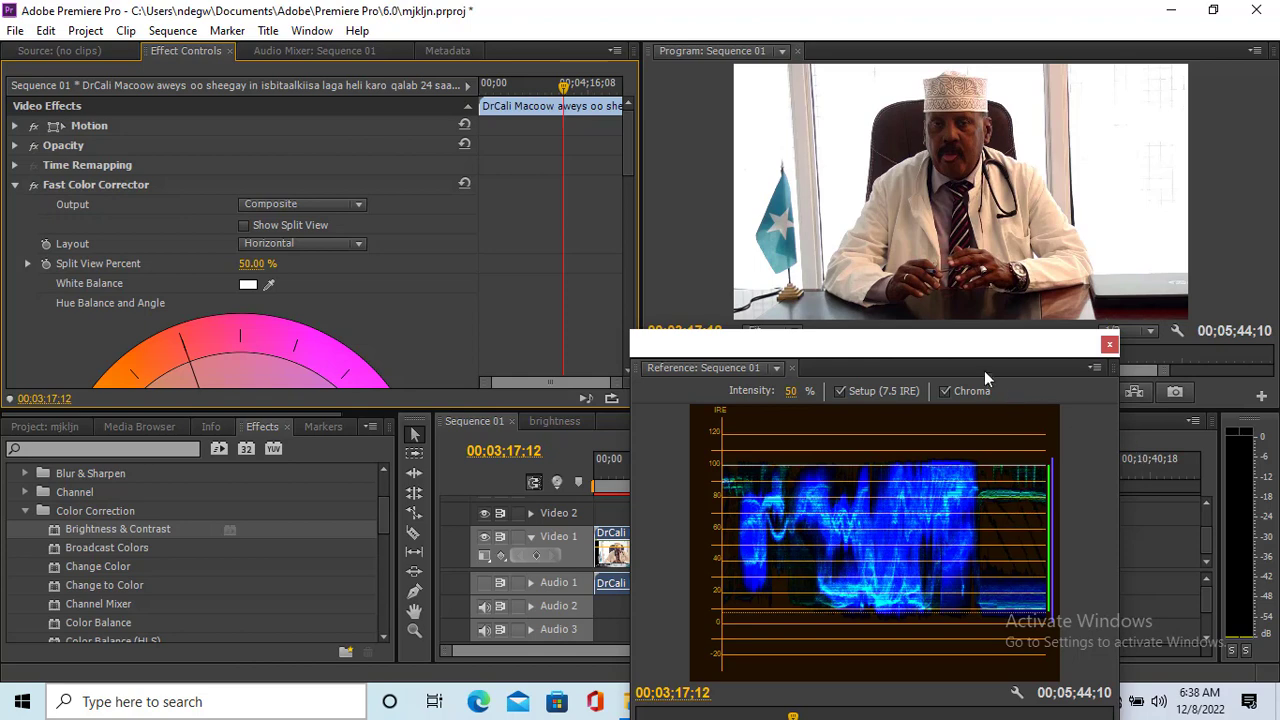
- Move the Reference Monitor beside the picture and compare the waveform with Fast Color Corrector off and on
left_click_drag(1000, 350, 819, 242)
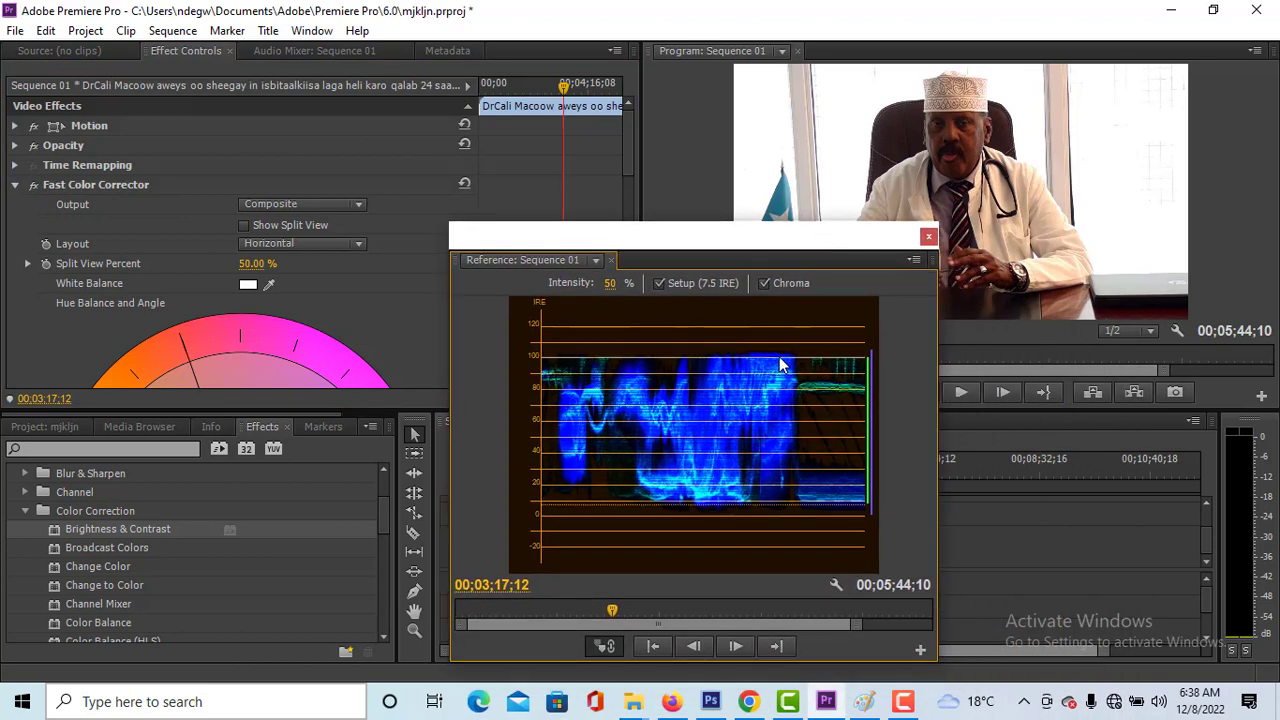
left_click_drag(777, 238, 866, 285)
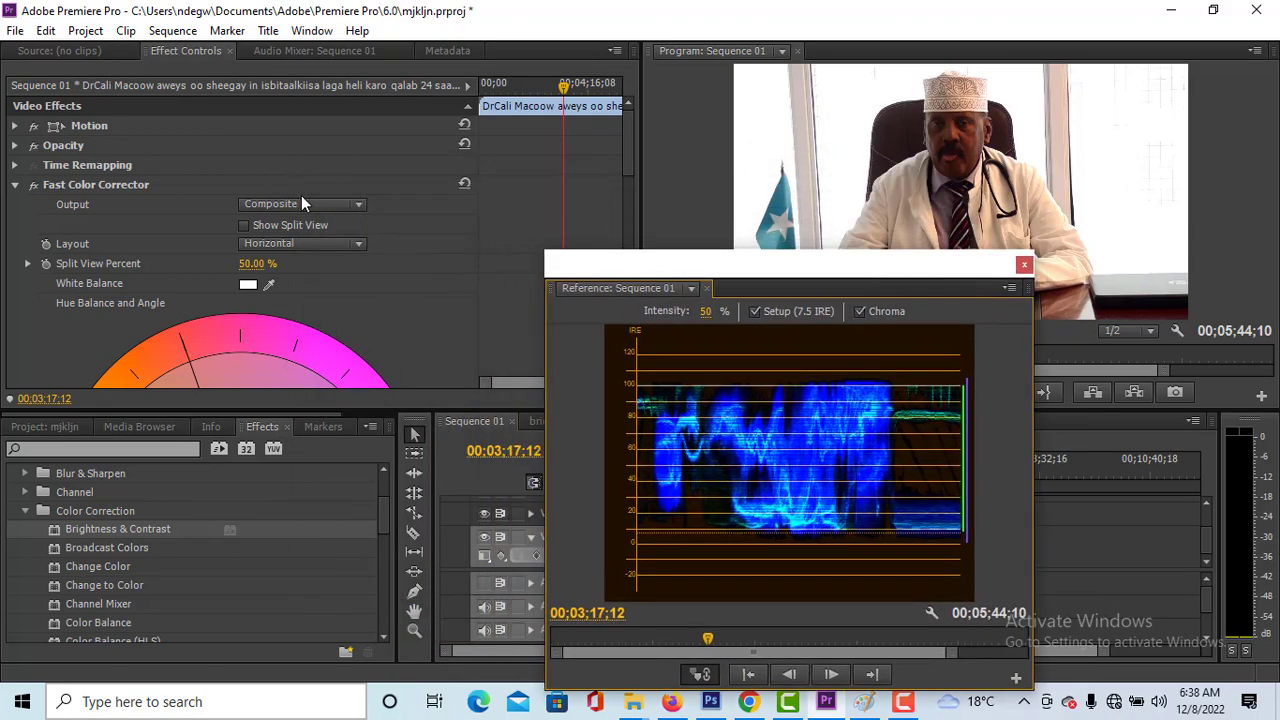
left_click(36, 188)
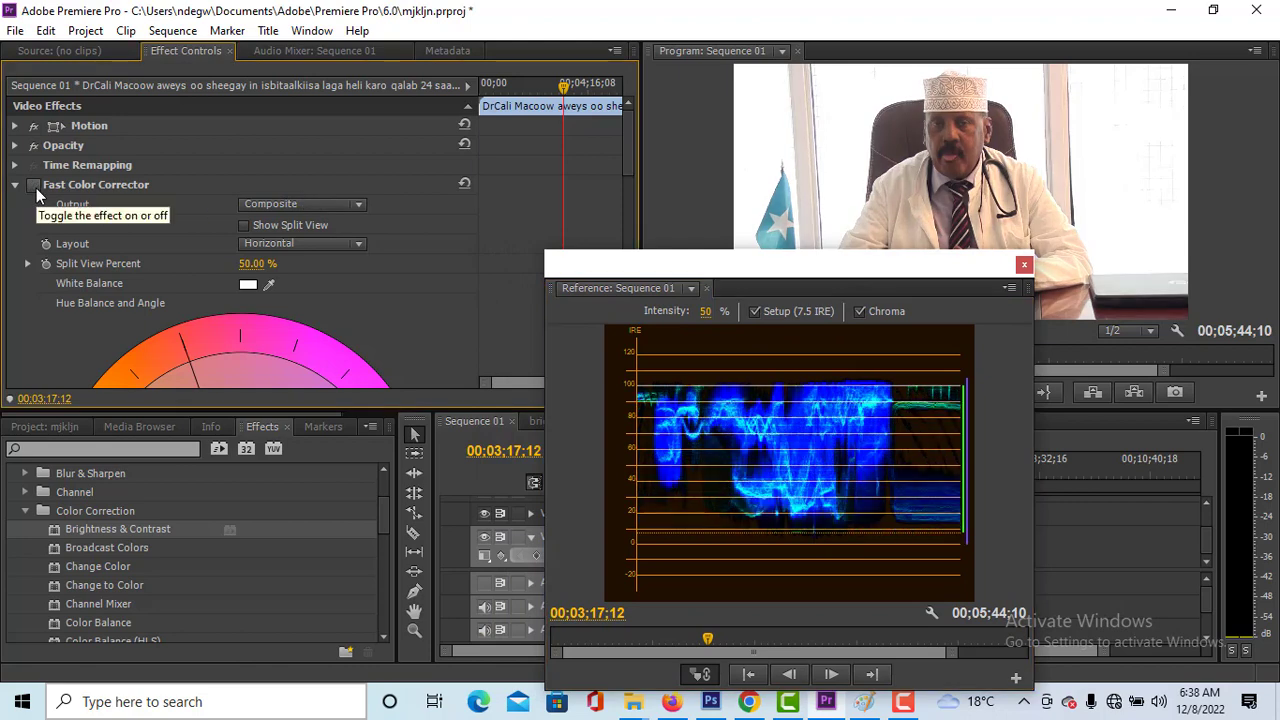
left_click(36, 188)
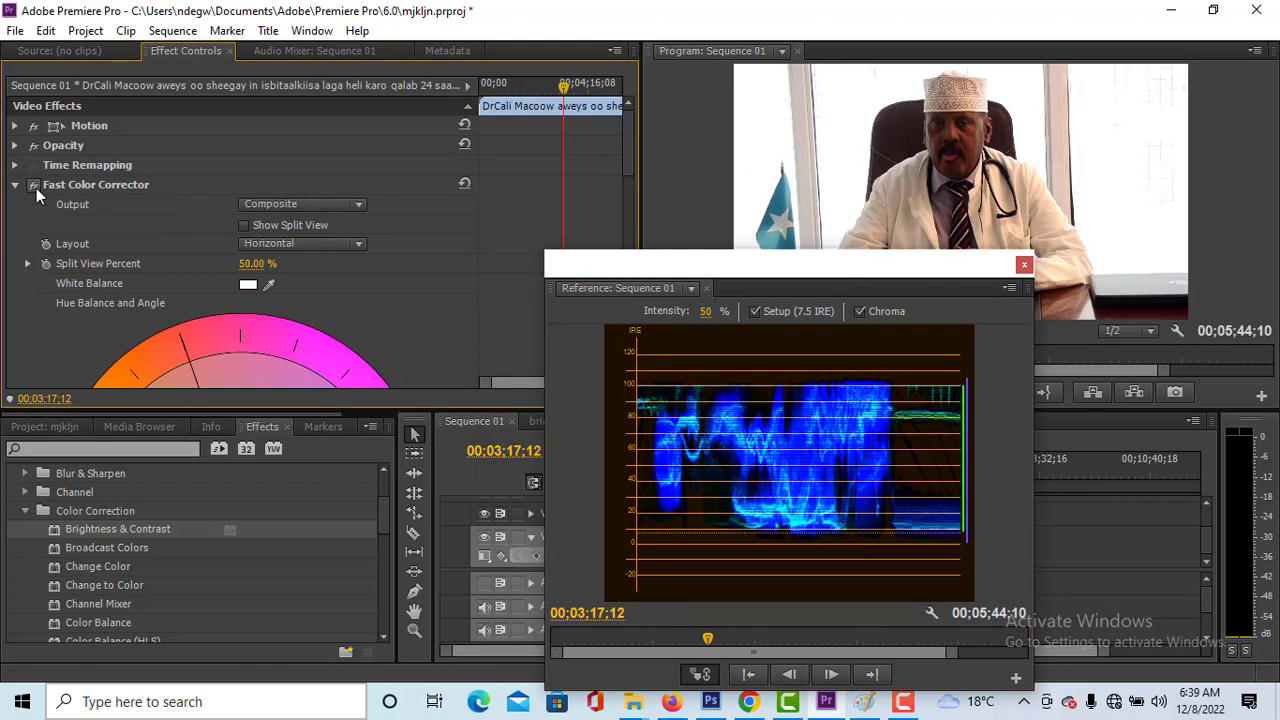
- Examine the corrected clip's waveform alongside the Fast Color Corrector levels, repositioning the Reference Monitor to uncover the controls and picture
left_click_drag(840, 262, 655, 172)
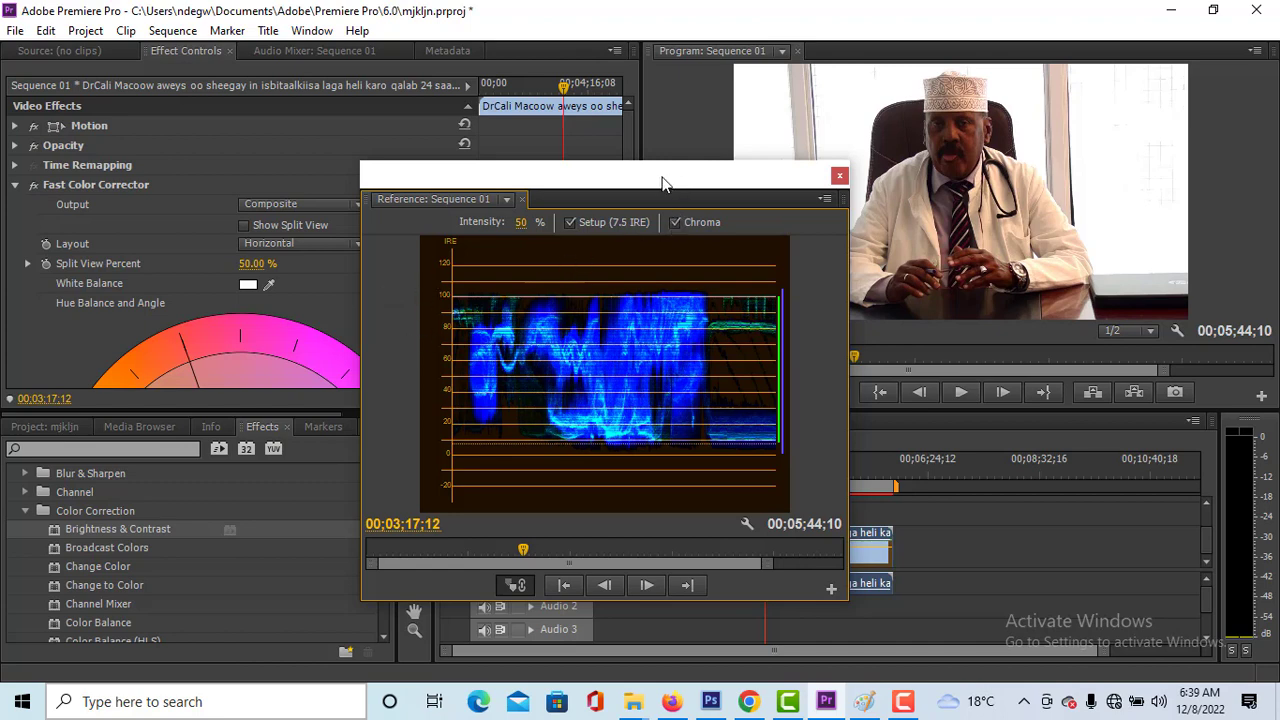
left_click_drag(677, 177, 620, 175)
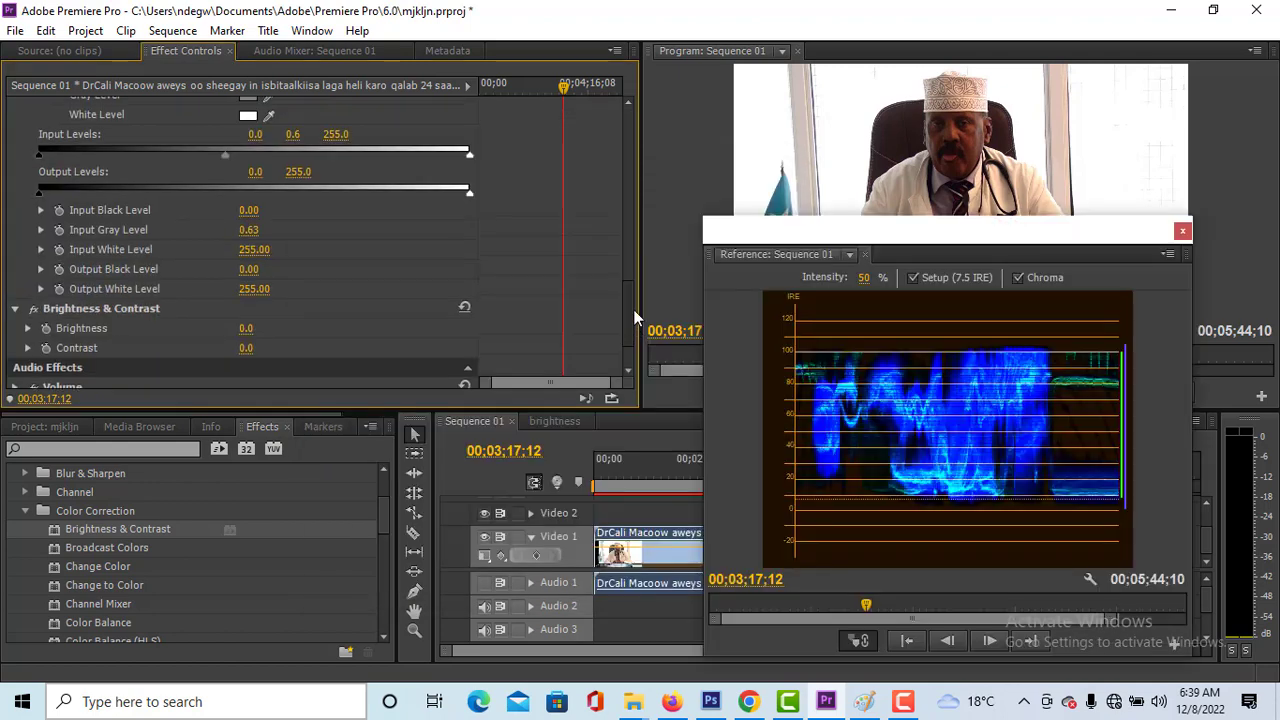
left_click_drag(633, 309, 672, 276)
left_click_drag(883, 225, 757, 217)
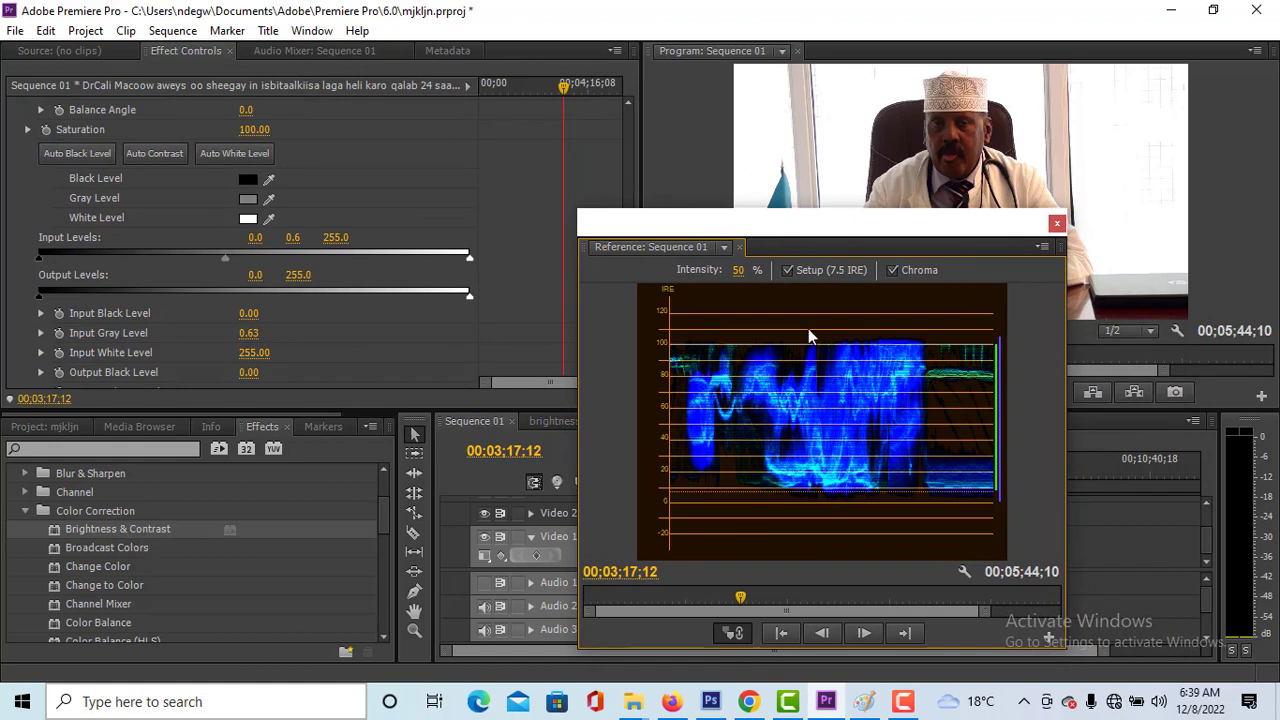
left_click_drag(862, 229, 646, 155)
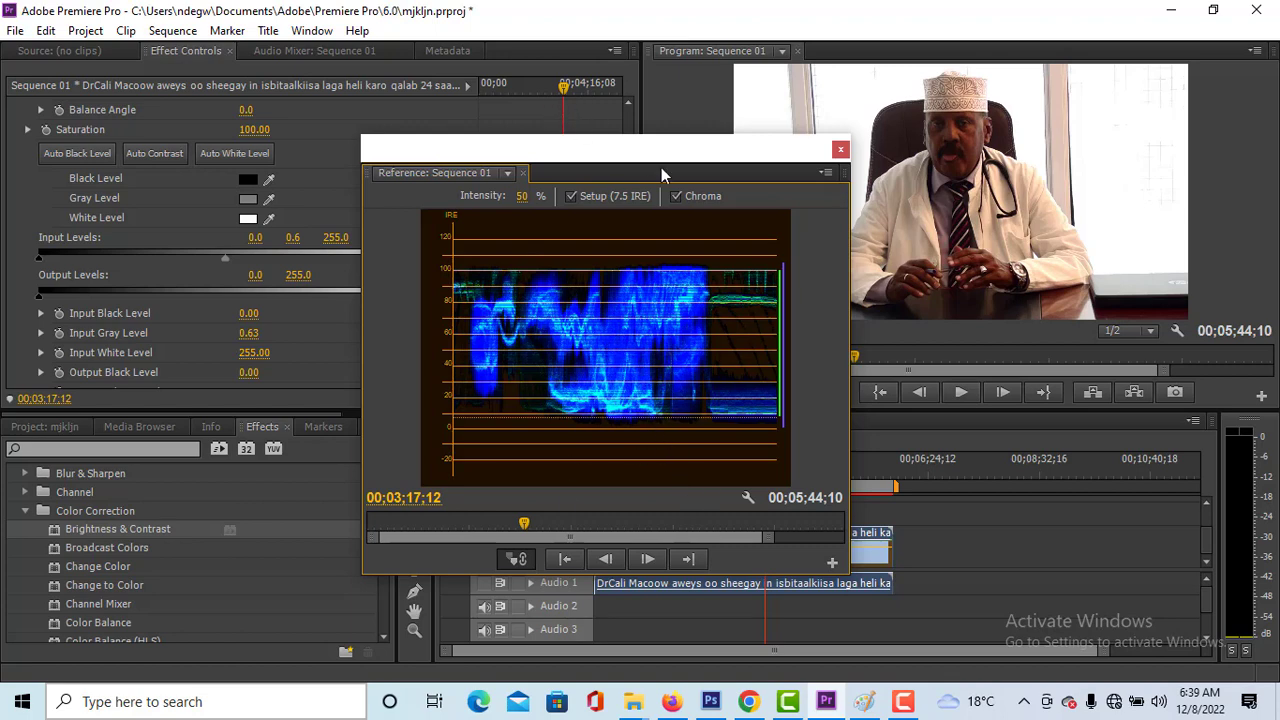
left_click_drag(659, 154, 609, 128)
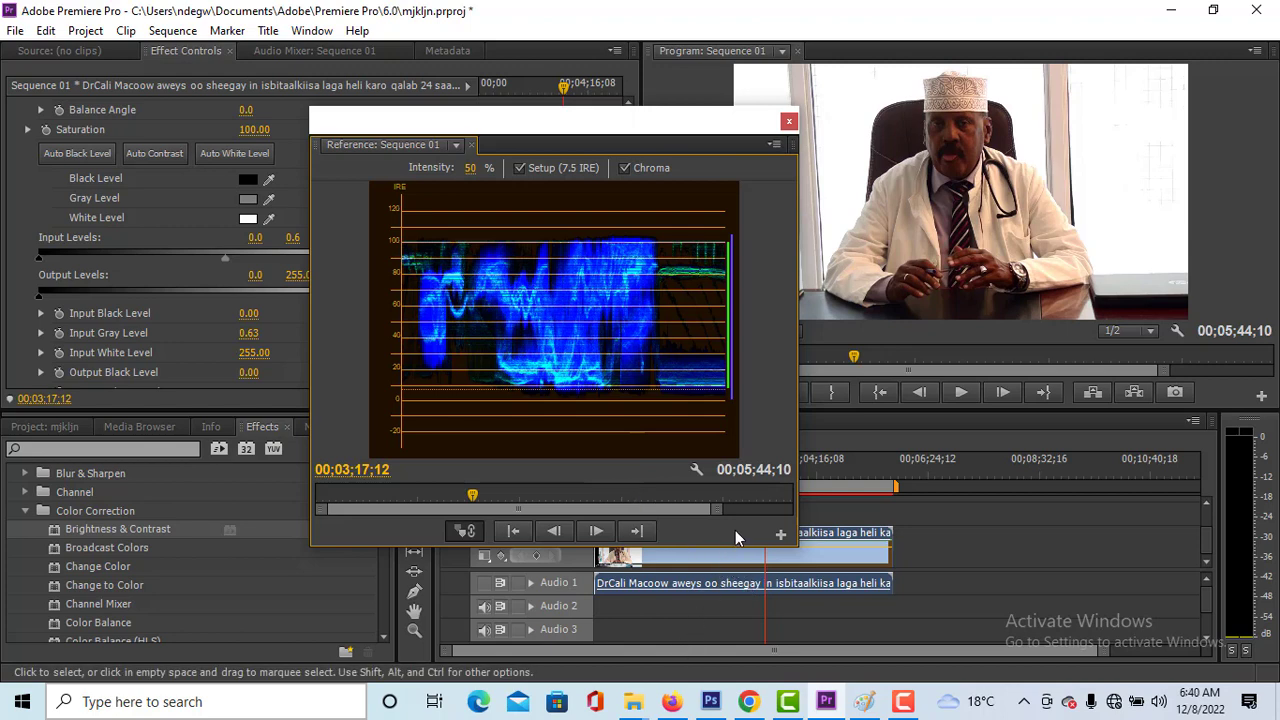
- Switch the Reference Monitor's display mode to Composite Video and back to YC Waveform, and move the monitor clear of the level controls
right_click(770, 414)
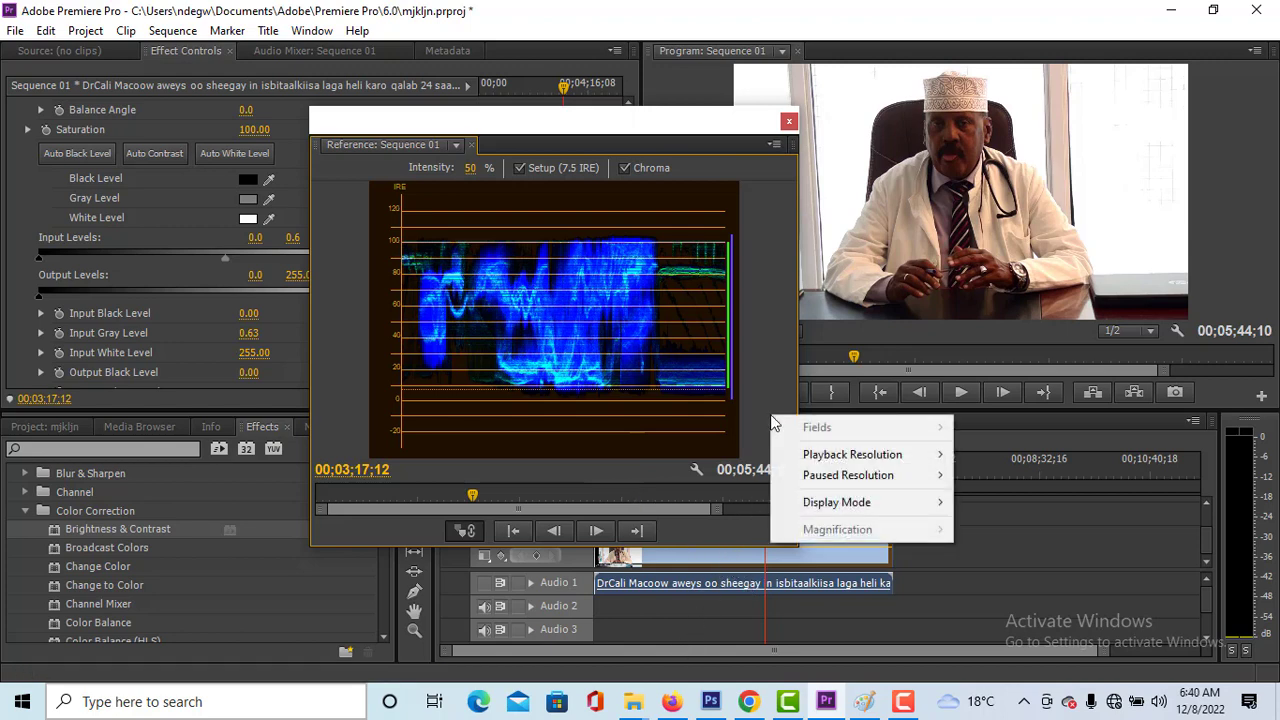
mouse_move(833, 513)
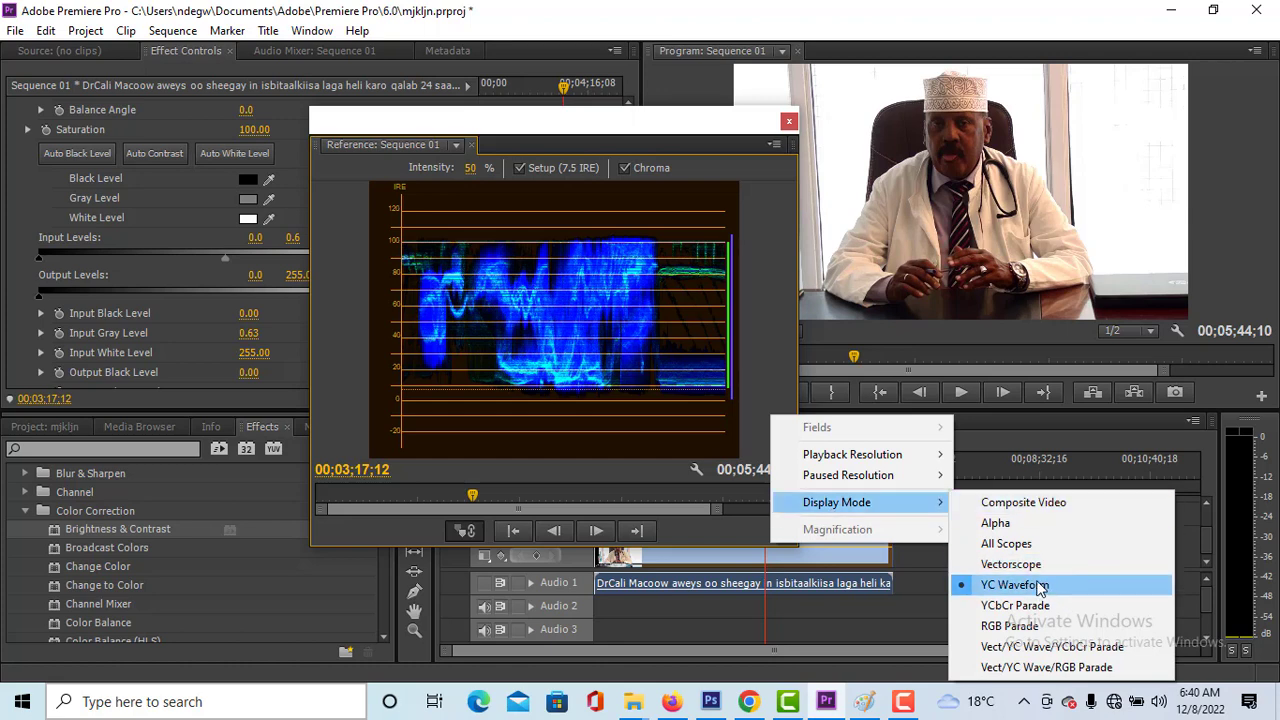
left_click(1025, 505)
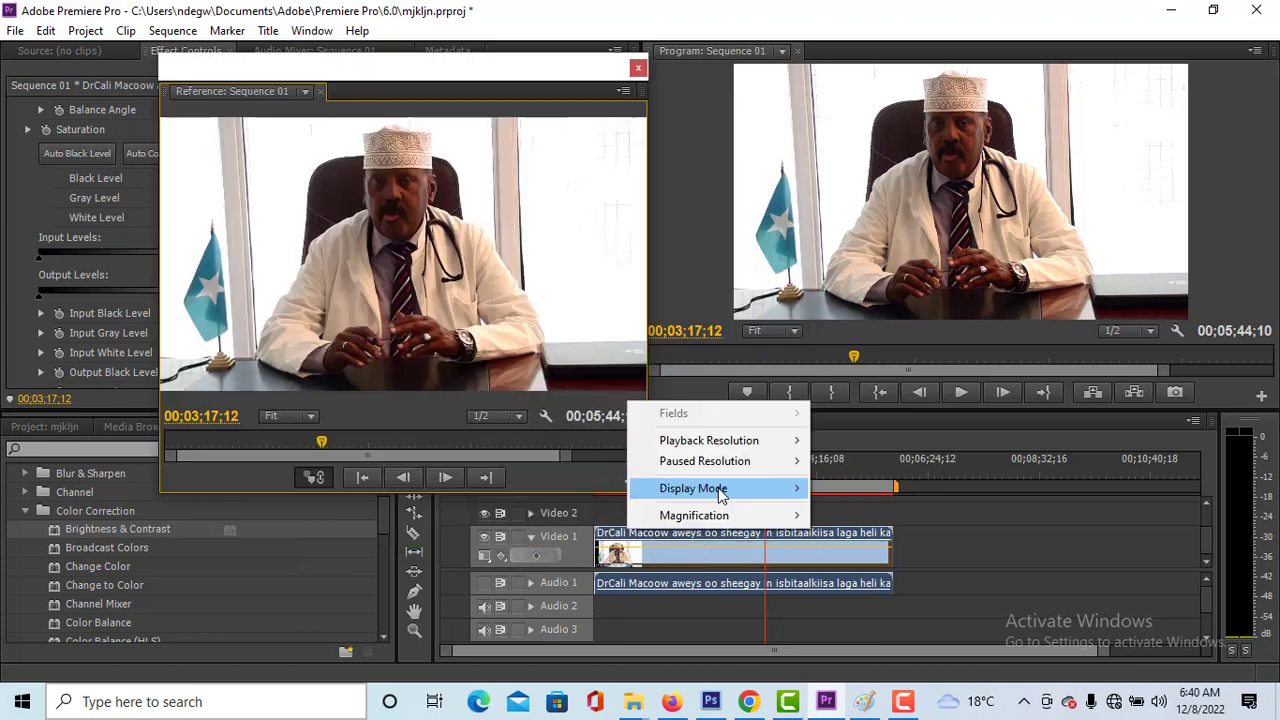
mouse_move(719, 494)
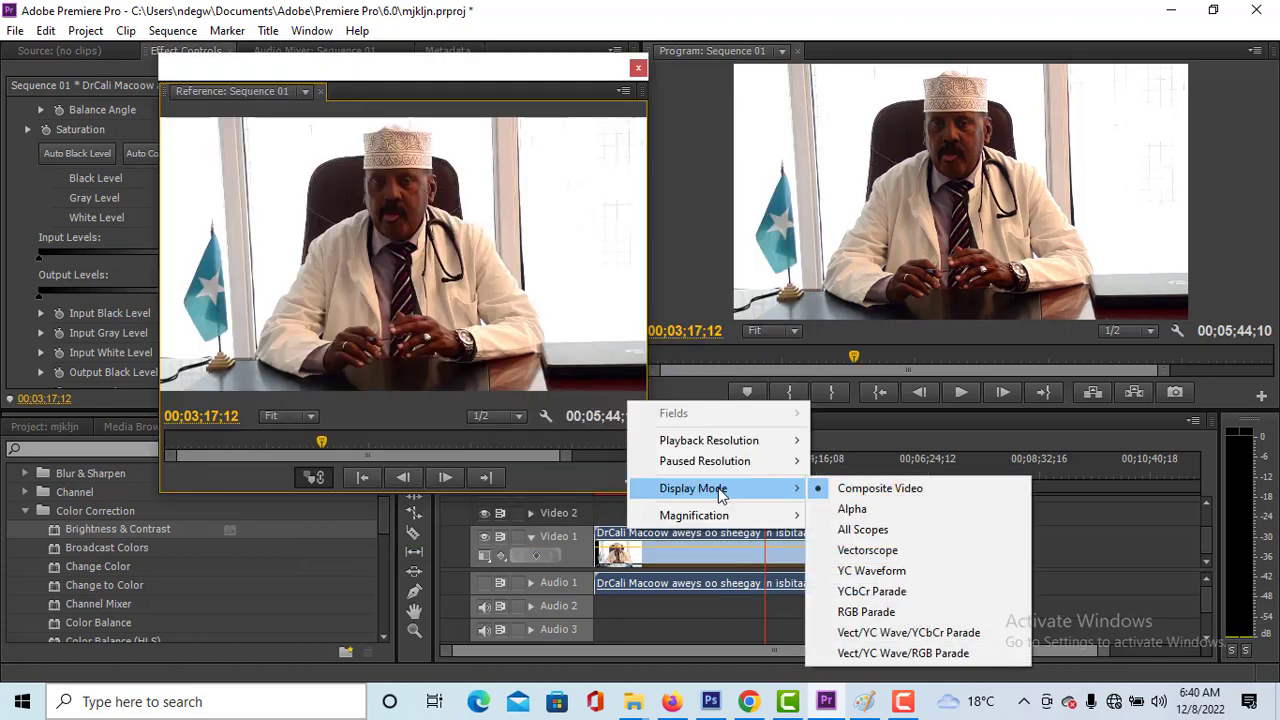
left_click(899, 574)
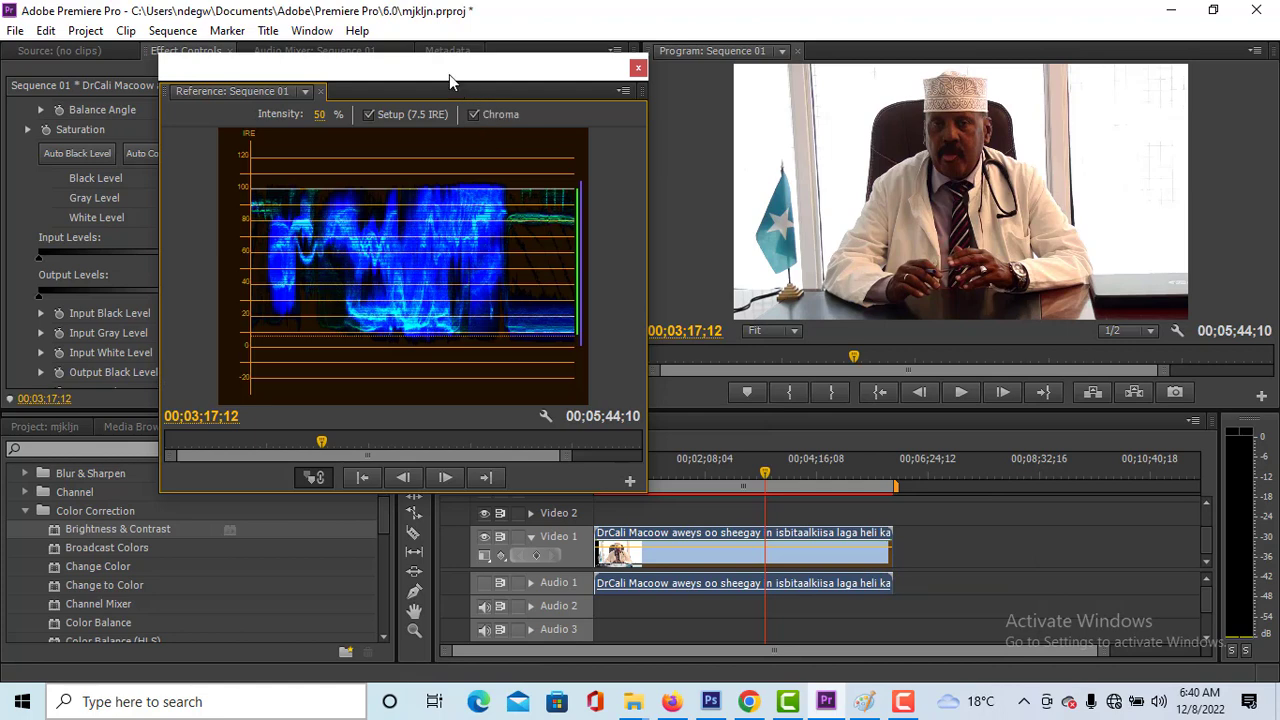
left_click_drag(449, 74, 627, 101)
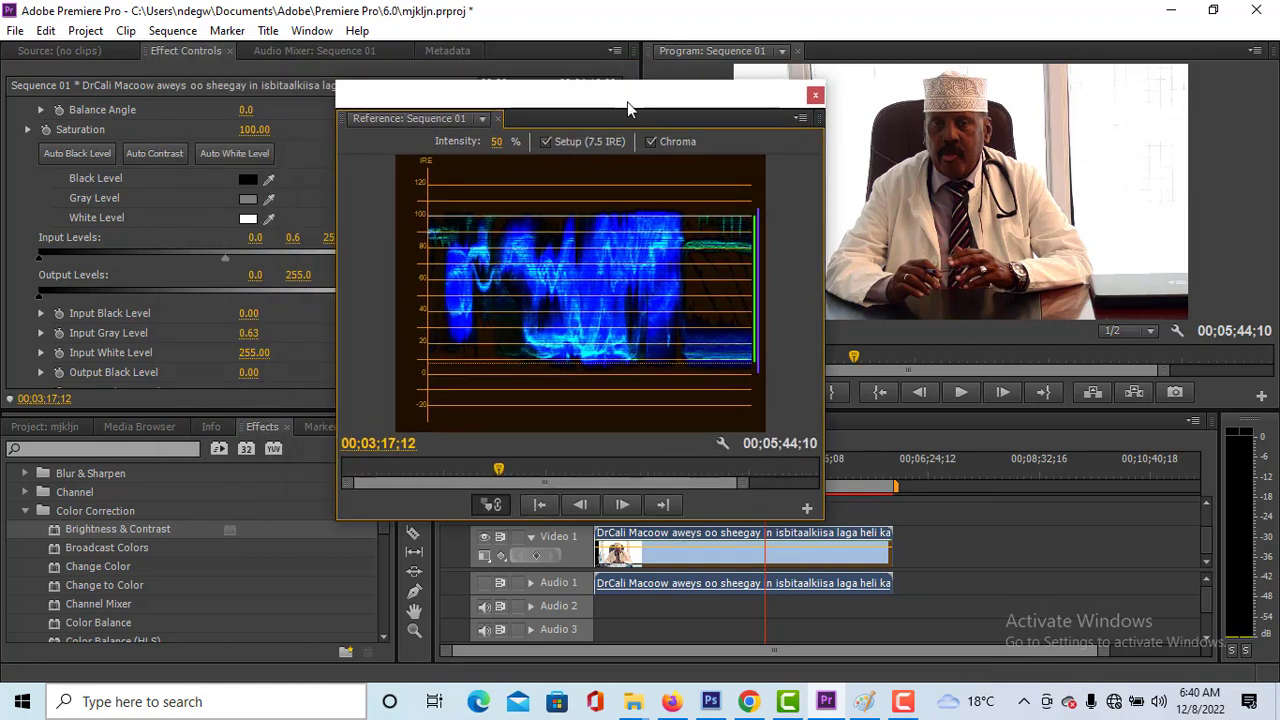
left_click_drag(627, 101, 778, 120)
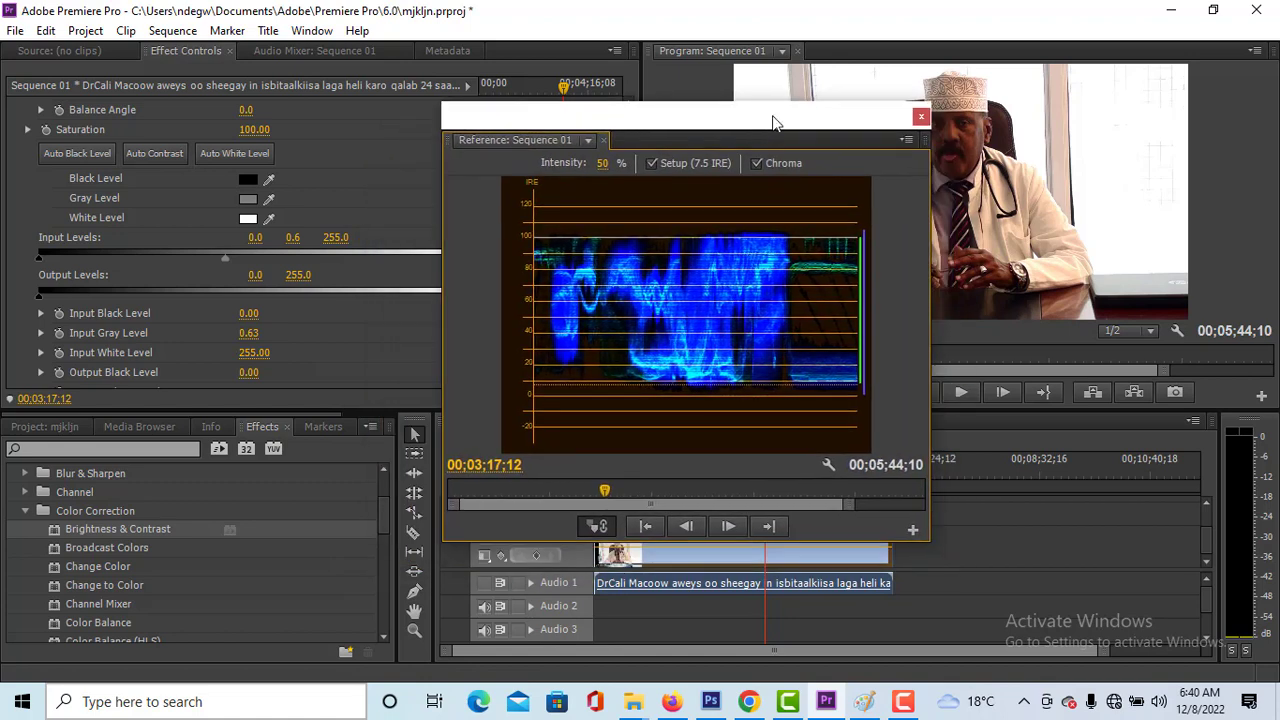